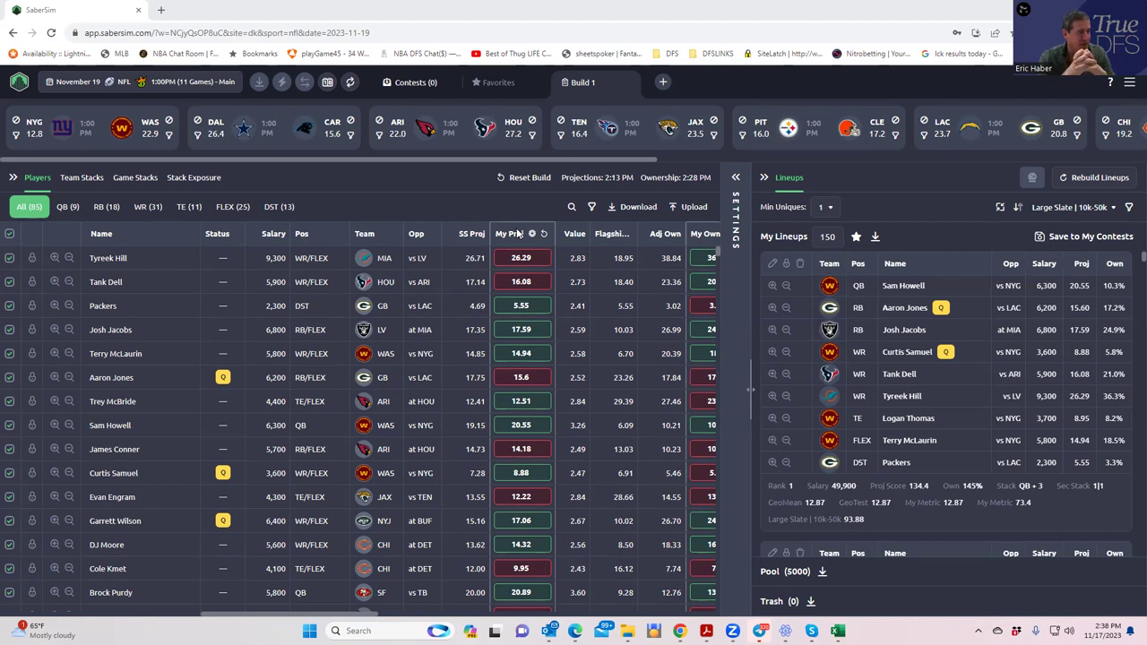
Choose the NFLDK_Sim CSV from the KrugNFL folder as the custom projections upload.
{"action": "left_click", "coordinate": [695, 206]}
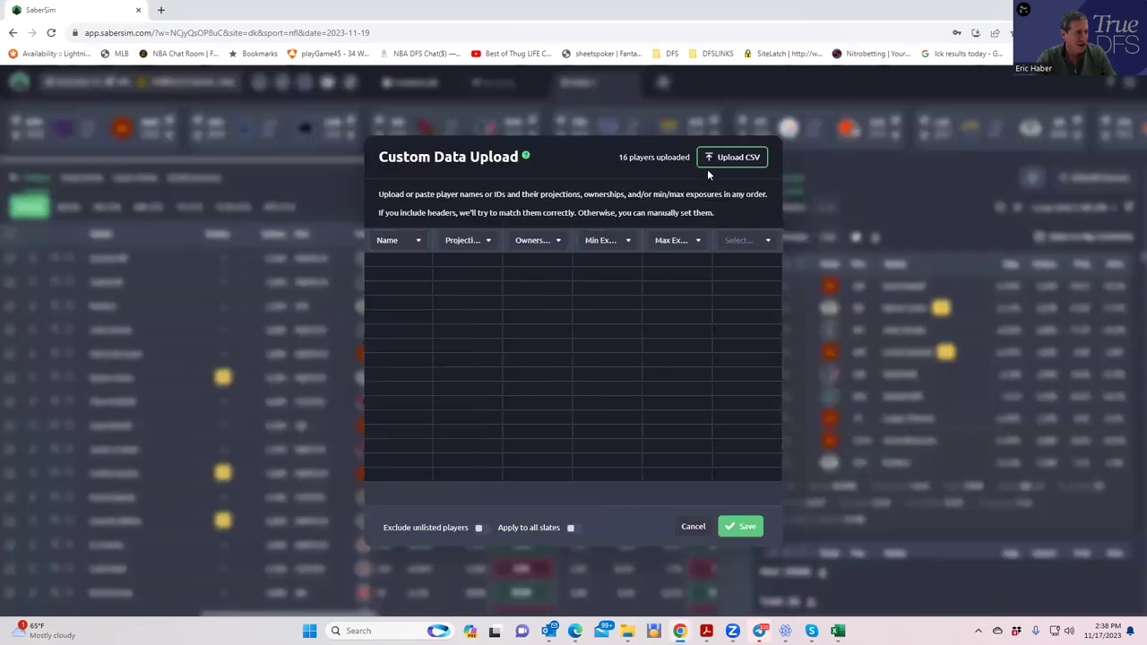
{"action": "left_click", "coordinate": [713, 163]}
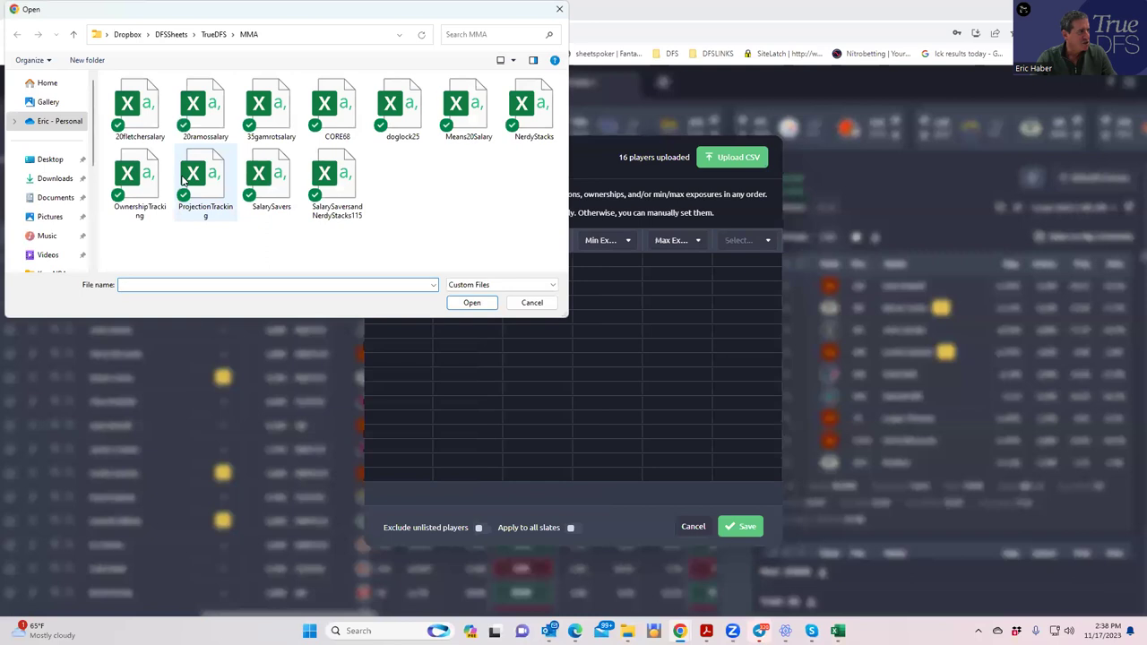
{"action": "scroll", "coordinate": [70, 199], "scroll_direction": "down", "scroll_amount": 3}
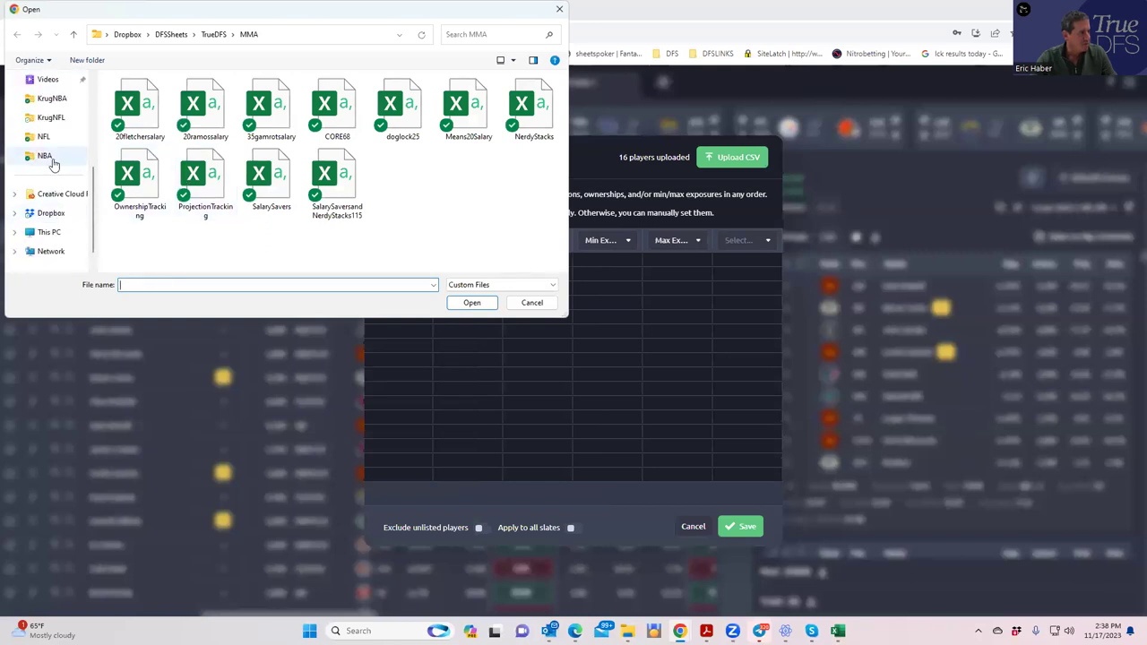
{"action": "left_click", "coordinate": [45, 117]}
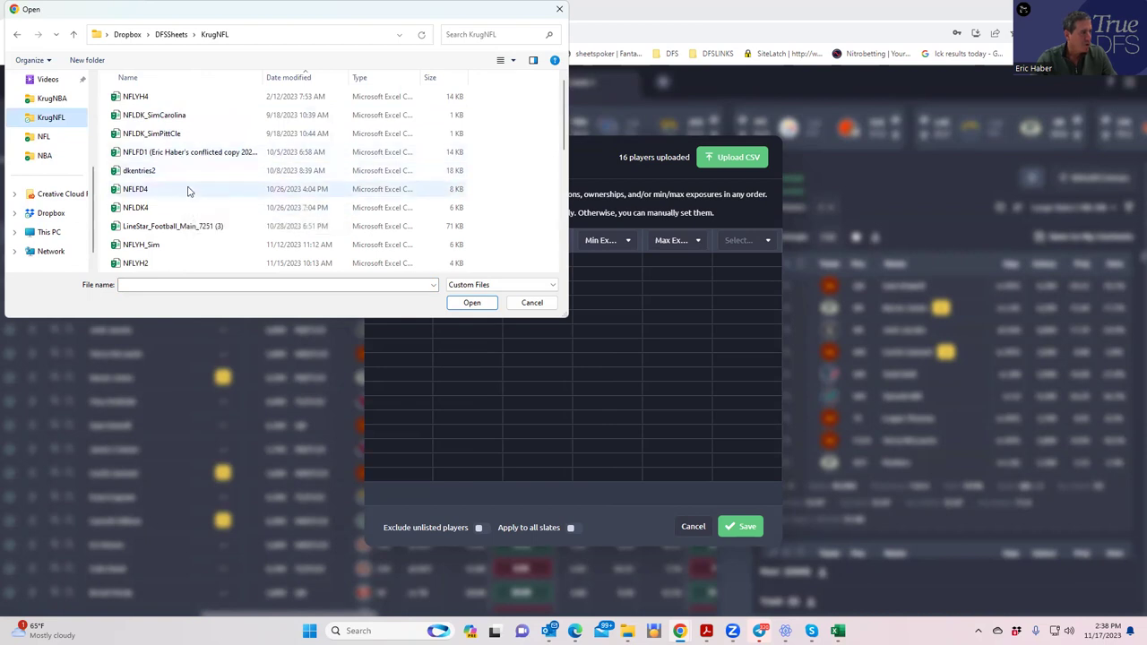
{"action": "scroll", "coordinate": [182, 205], "scroll_direction": "down", "scroll_amount": 6}
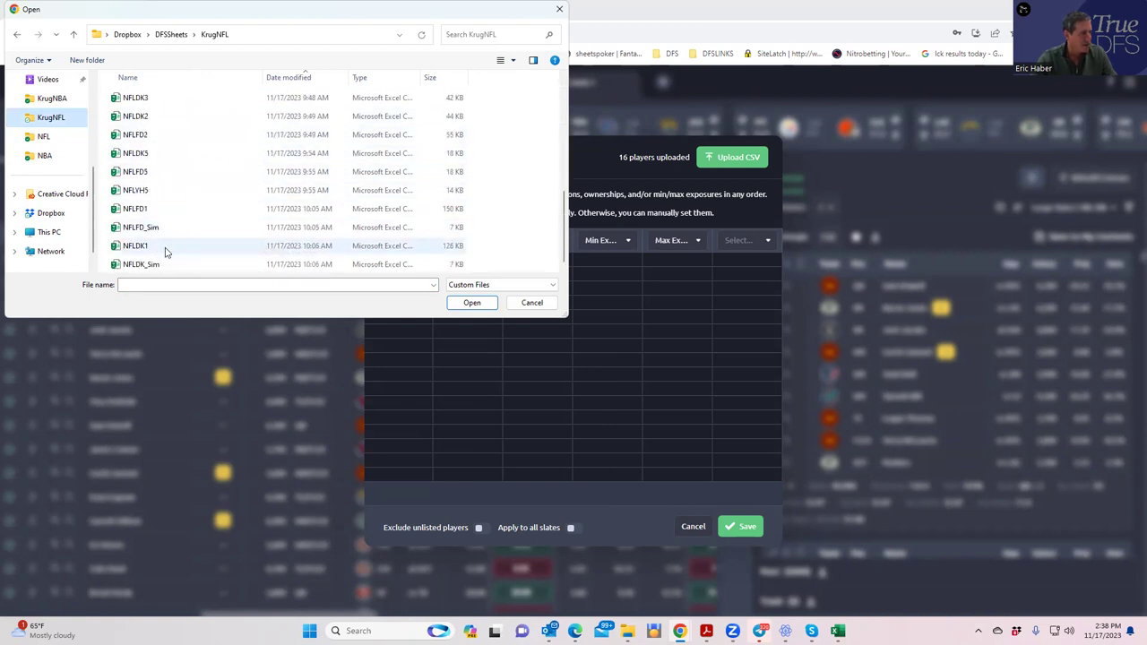
{"action": "left_click", "coordinate": [167, 265]}
Load NFLDK_Sim's 215-player projections and ownerships, excluding unlisted players, and save them.
{"action": "left_click", "coordinate": [452, 303]}
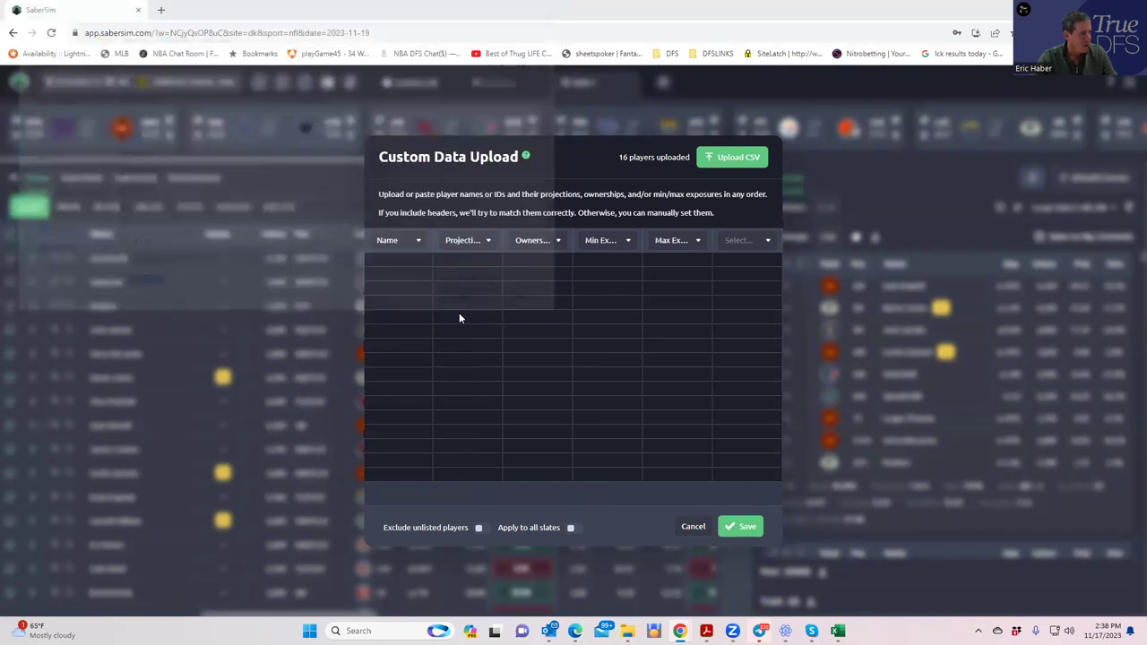
{"action": "left_click", "coordinate": [483, 532]}
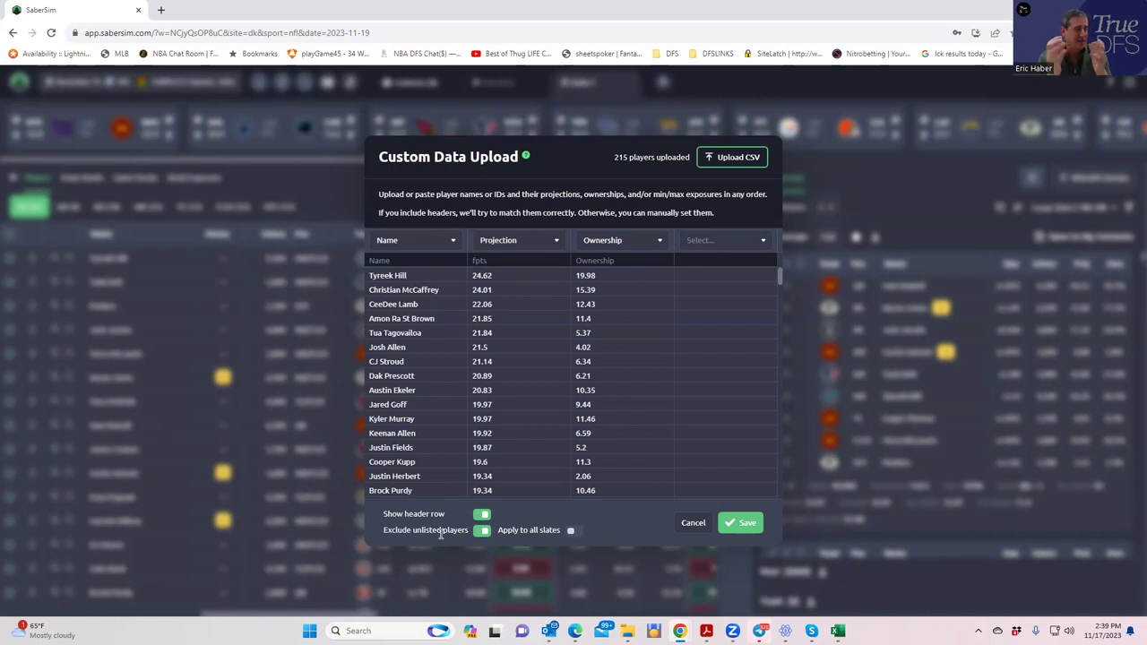
{"action": "left_click", "coordinate": [735, 524]}
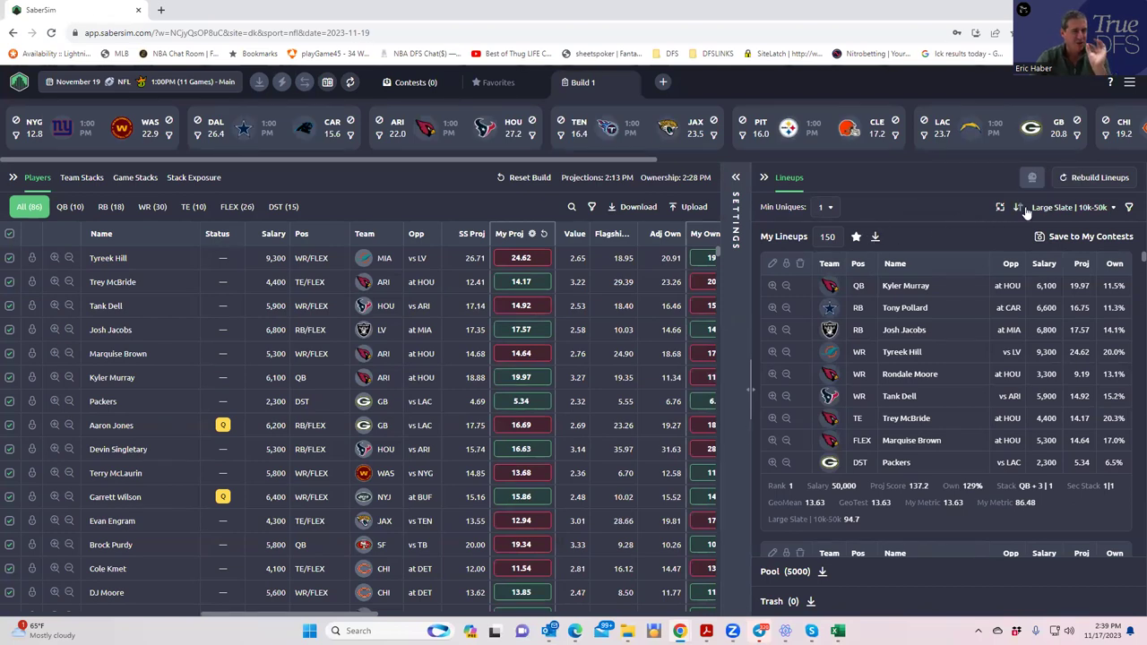
Rebuild the 5000-lineup pool with the new projections, discarding old lineups, and show the Lineup Rules settings.
{"action": "left_click", "coordinate": [1096, 177]}
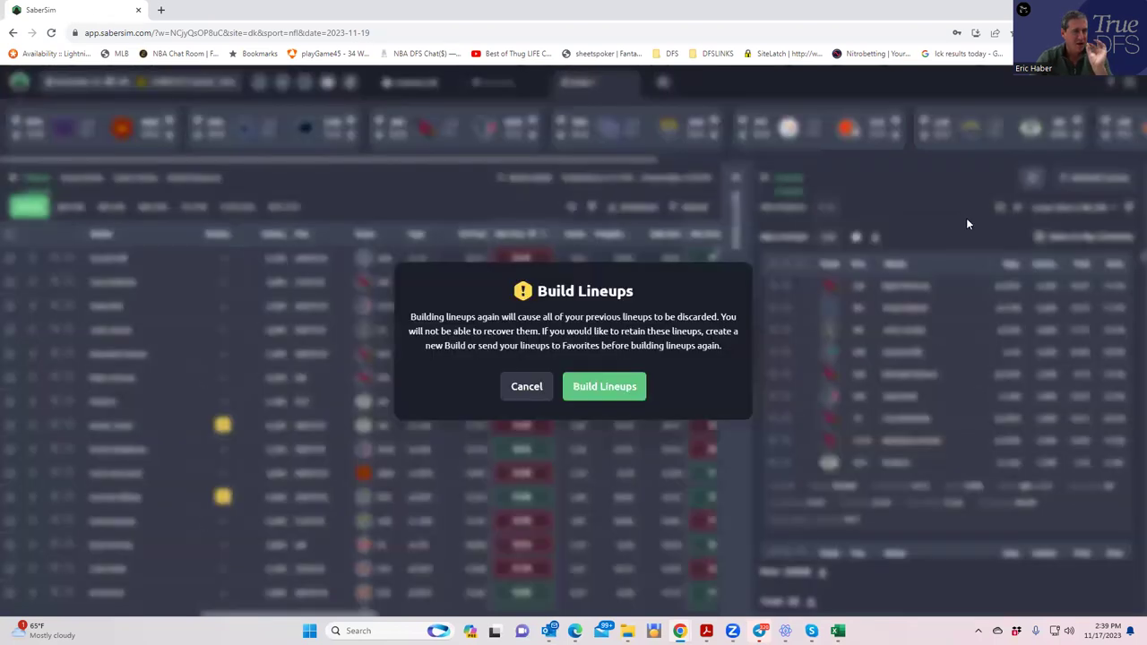
{"action": "left_click", "coordinate": [606, 387]}
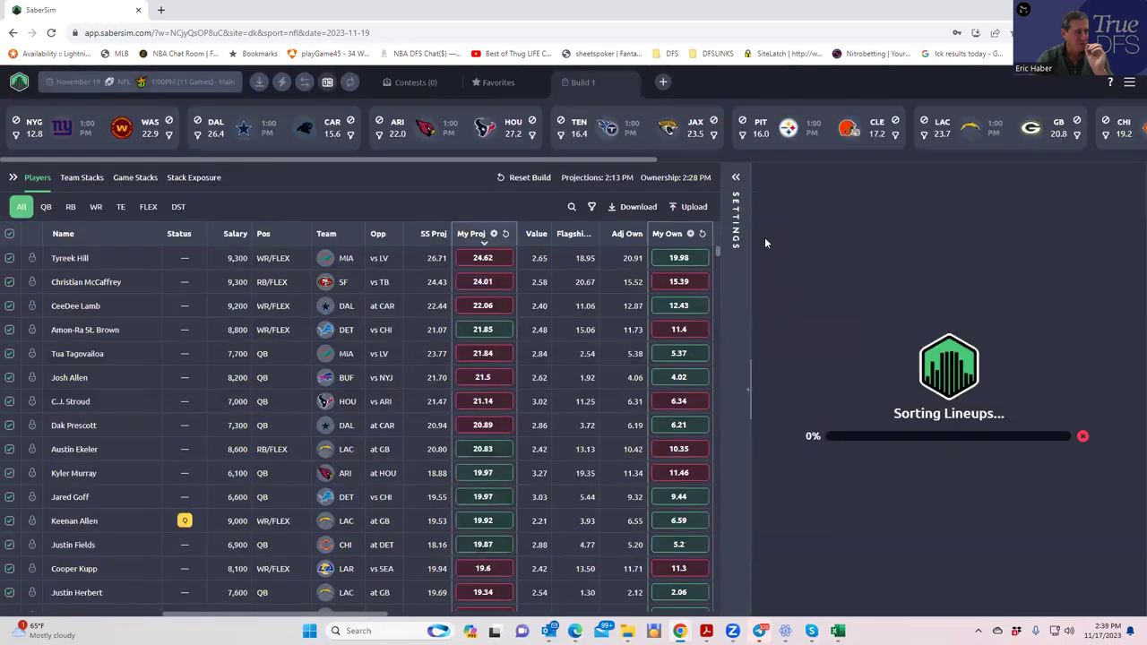
{"action": "left_click", "coordinate": [735, 177]}
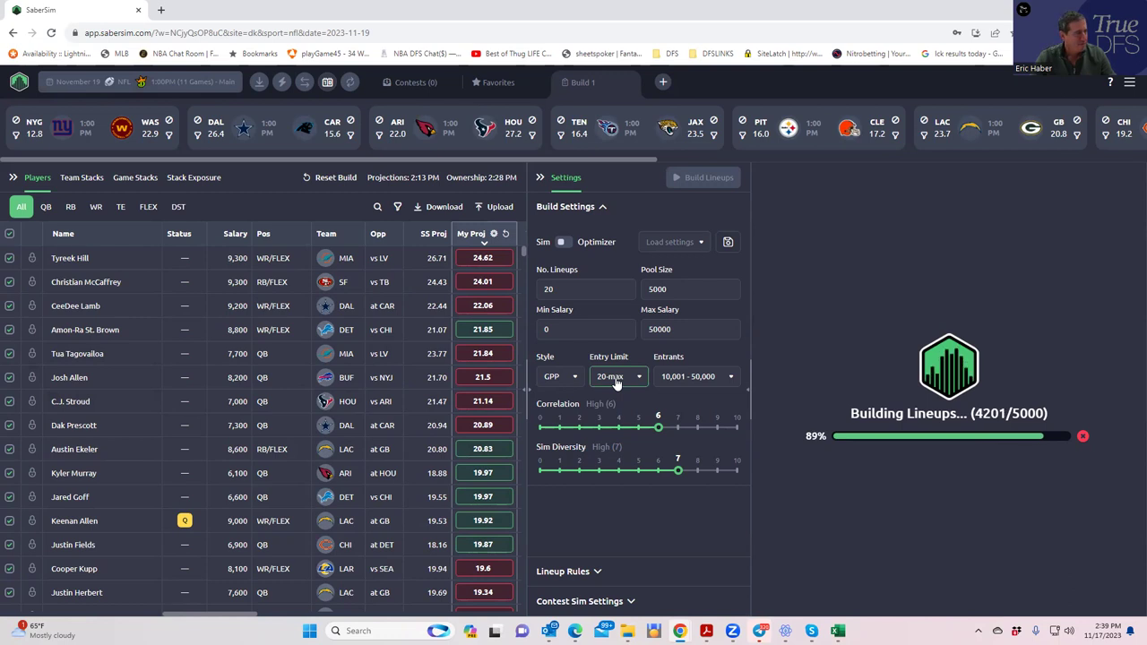
{"action": "left_click", "coordinate": [597, 571]}
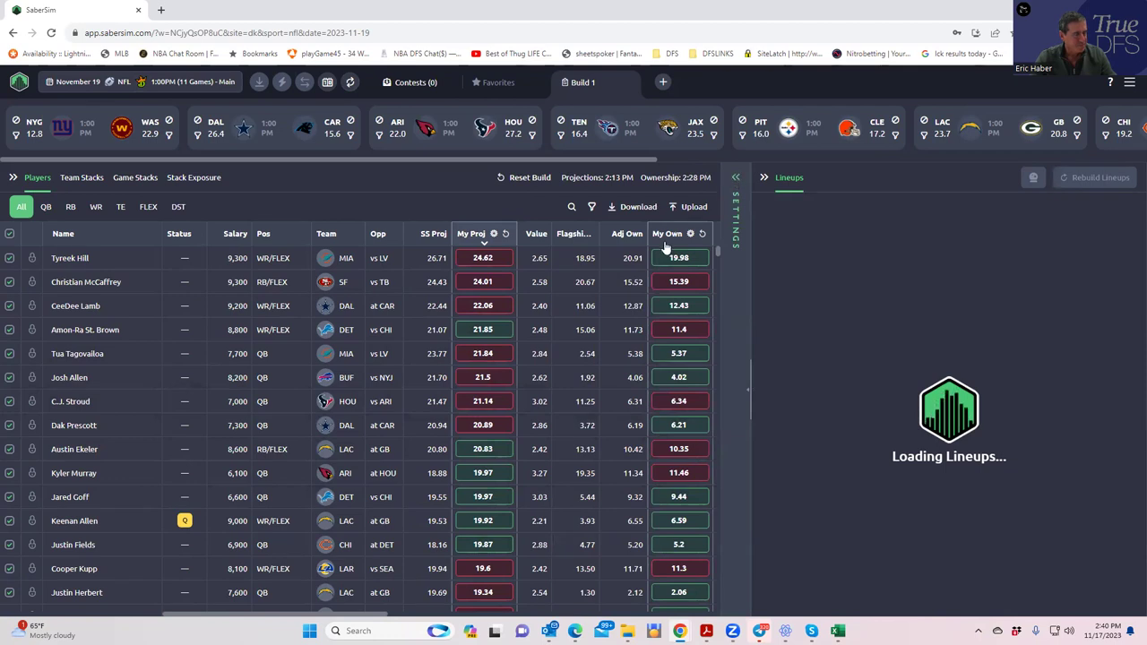
Change the My Lineups count from 20 to 150.
{"action": "left_click", "coordinate": [735, 177]}
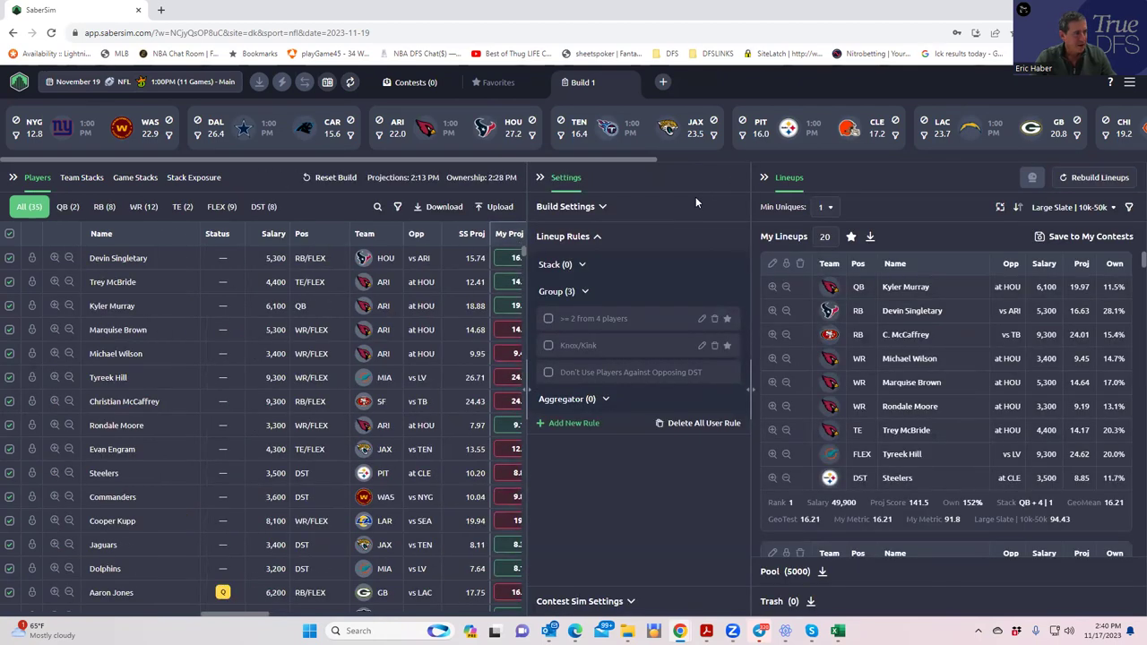
{"action": "double_click", "coordinate": [824, 236]}
{"action": "type", "text": "150"}
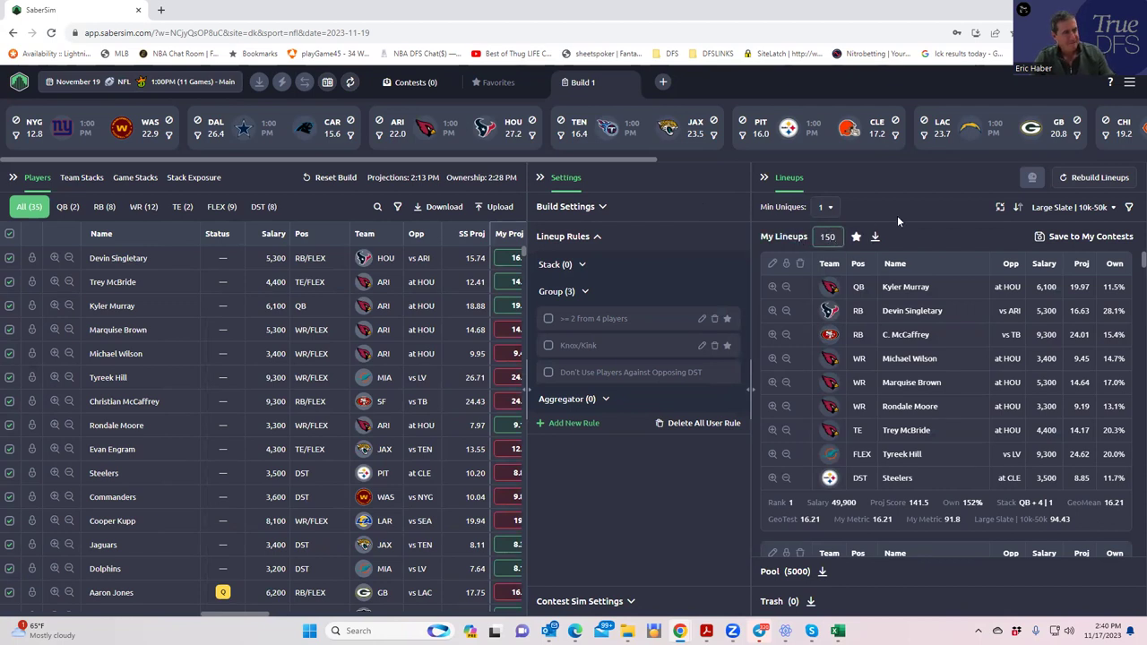
{"action": "key", "text": "Return"}
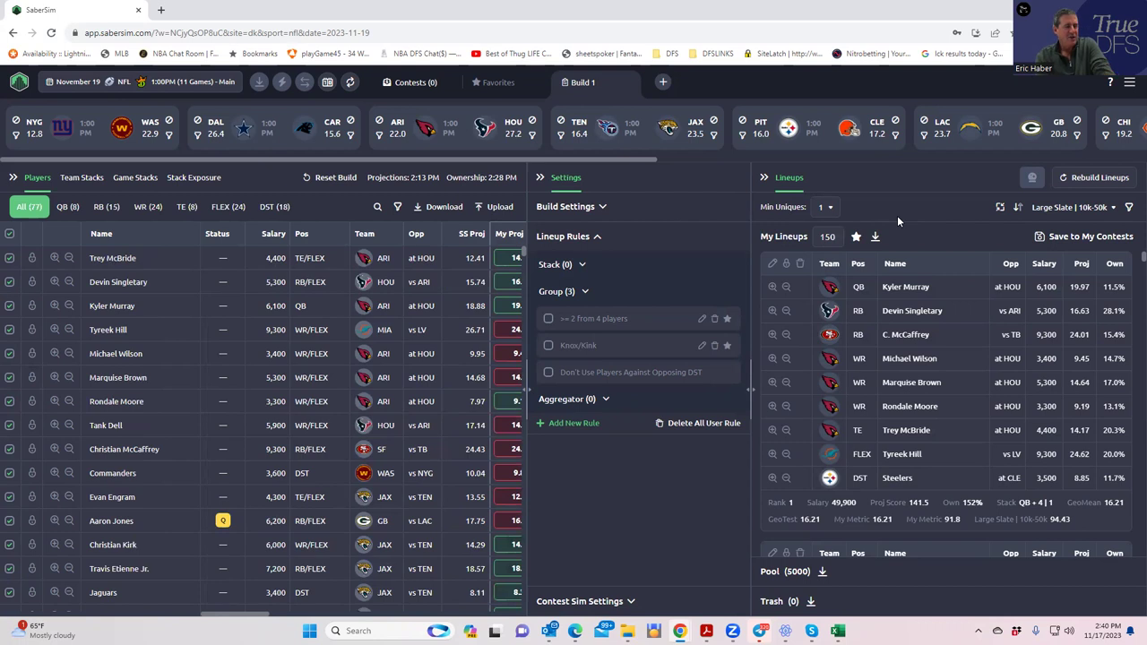
{"action": "left_click", "coordinate": [1045, 215]}
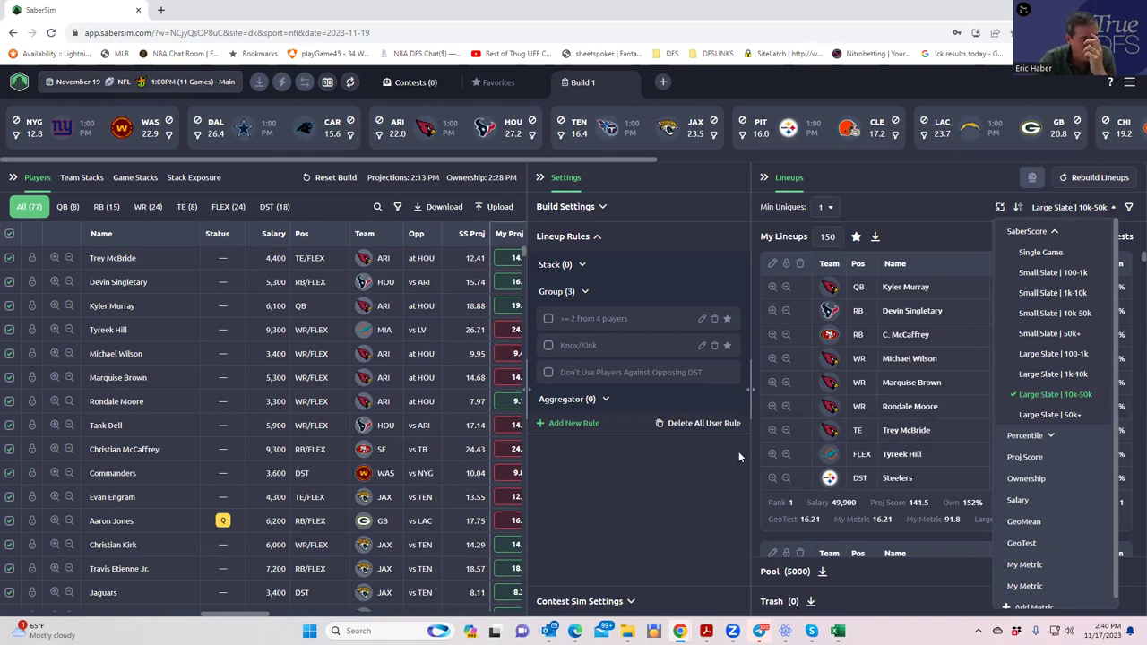
Add a contest sim with the NFL $3M Fantasy Football Millionaire payout and save it as BigMillyMaker.
{"action": "left_click", "coordinate": [628, 598]}
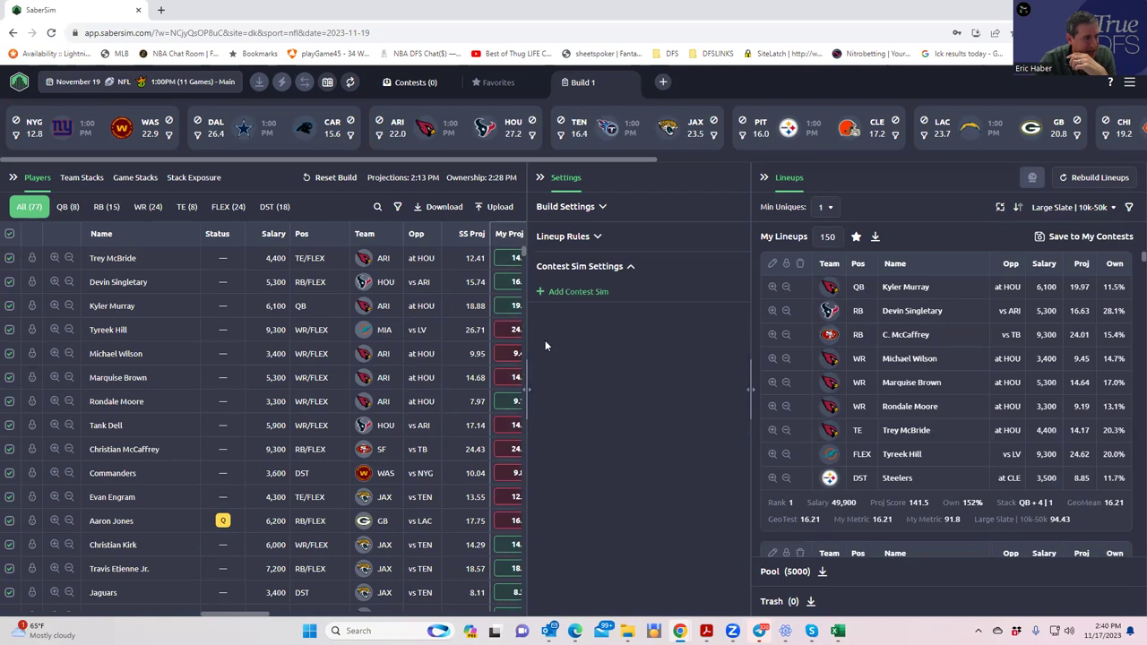
{"action": "left_click", "coordinate": [543, 294]}
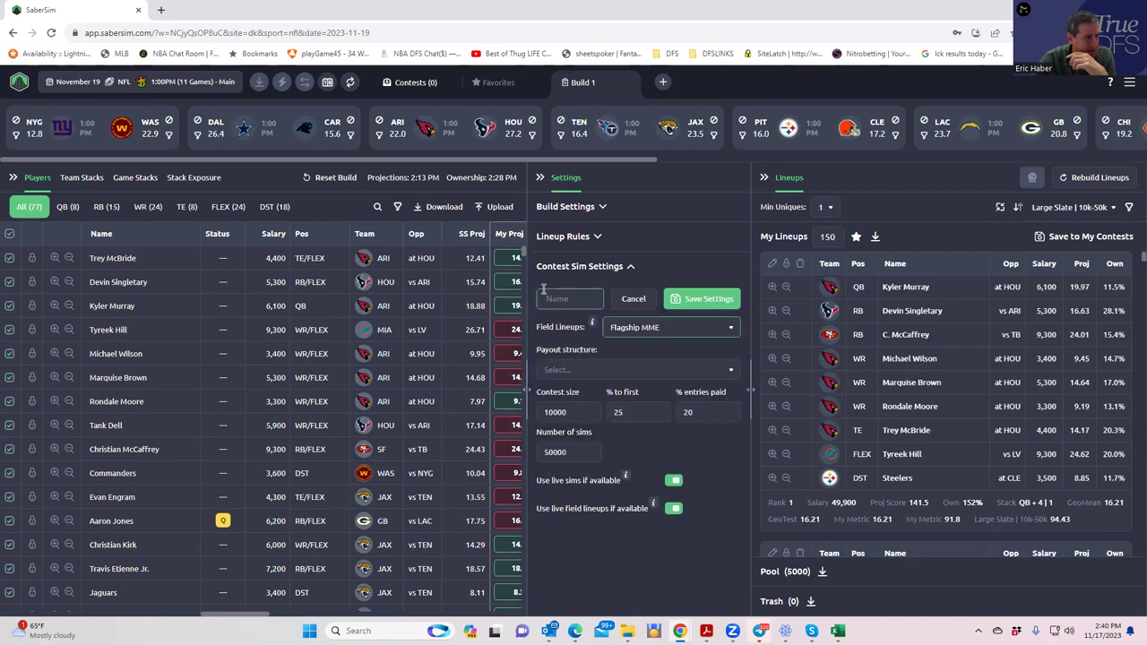
{"action": "left_click", "coordinate": [618, 370]}
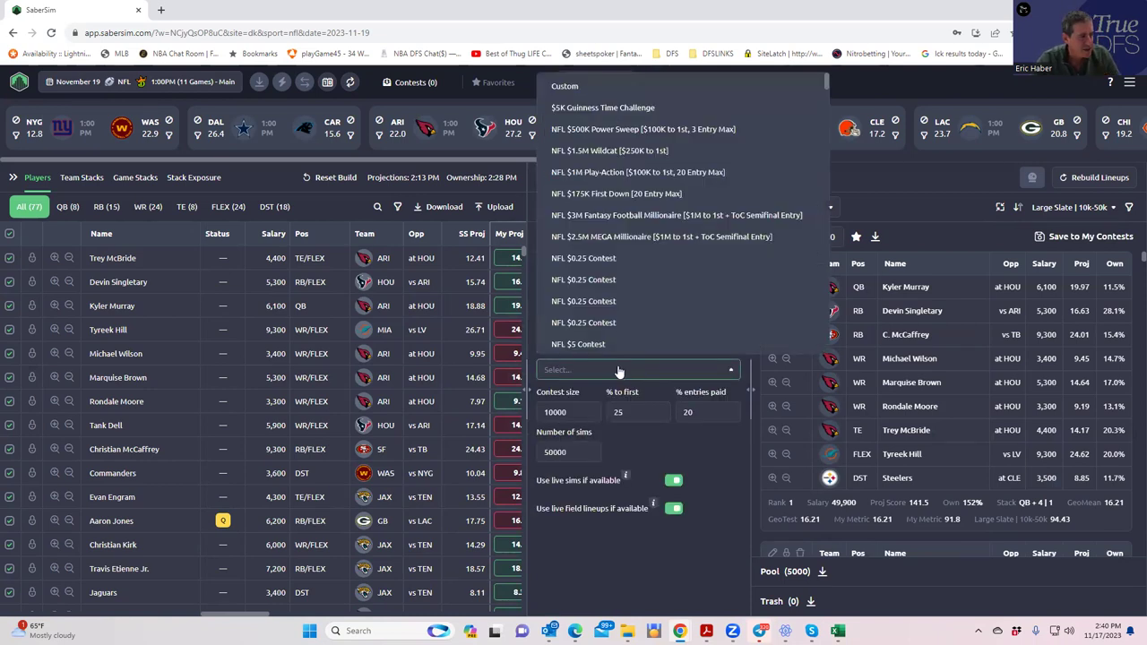
{"action": "left_click", "coordinate": [654, 216]}
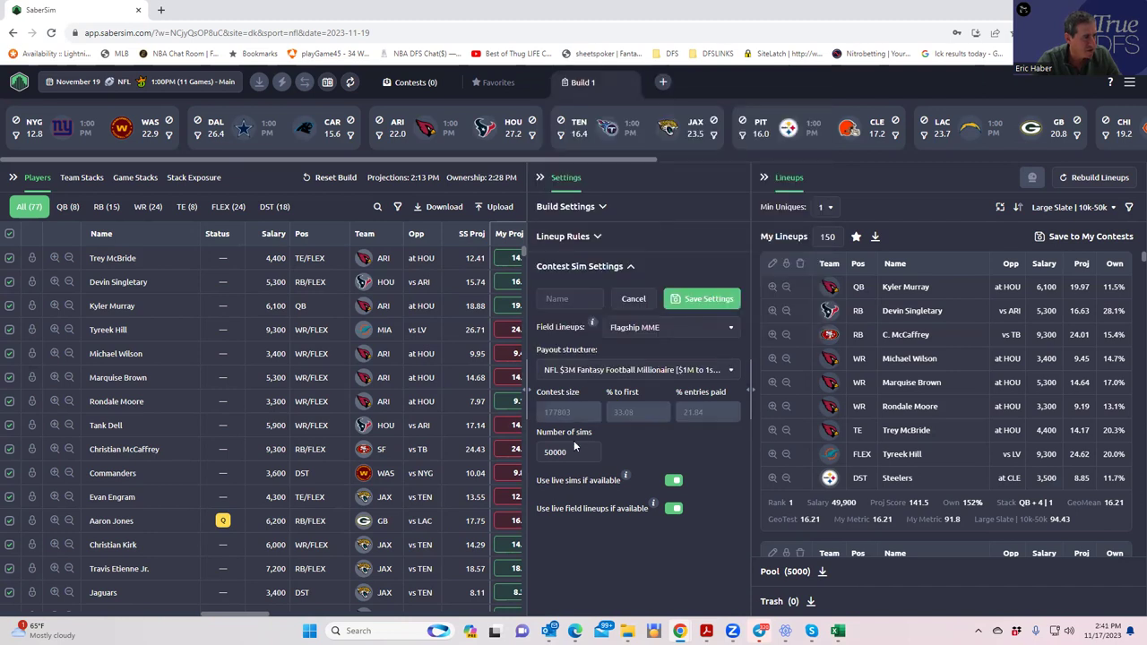
{"action": "left_click", "coordinate": [579, 299]}
{"action": "type", "text": "B"}
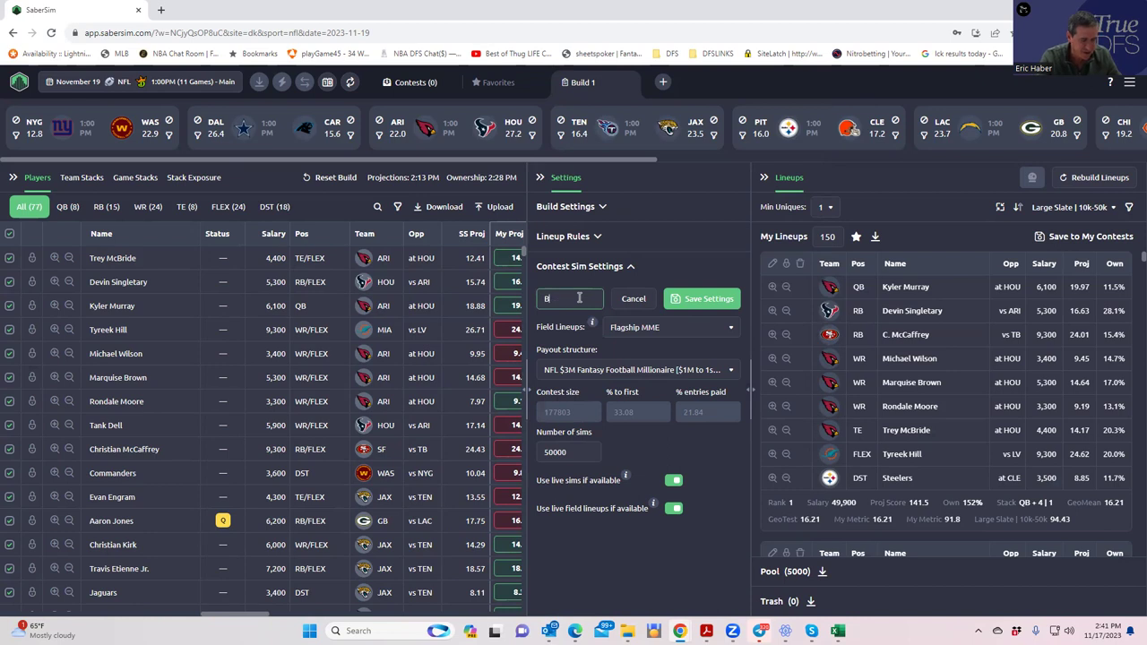
{"action": "type", "text": "igMillyMaker"}
{"action": "left_click", "coordinate": [712, 305]}
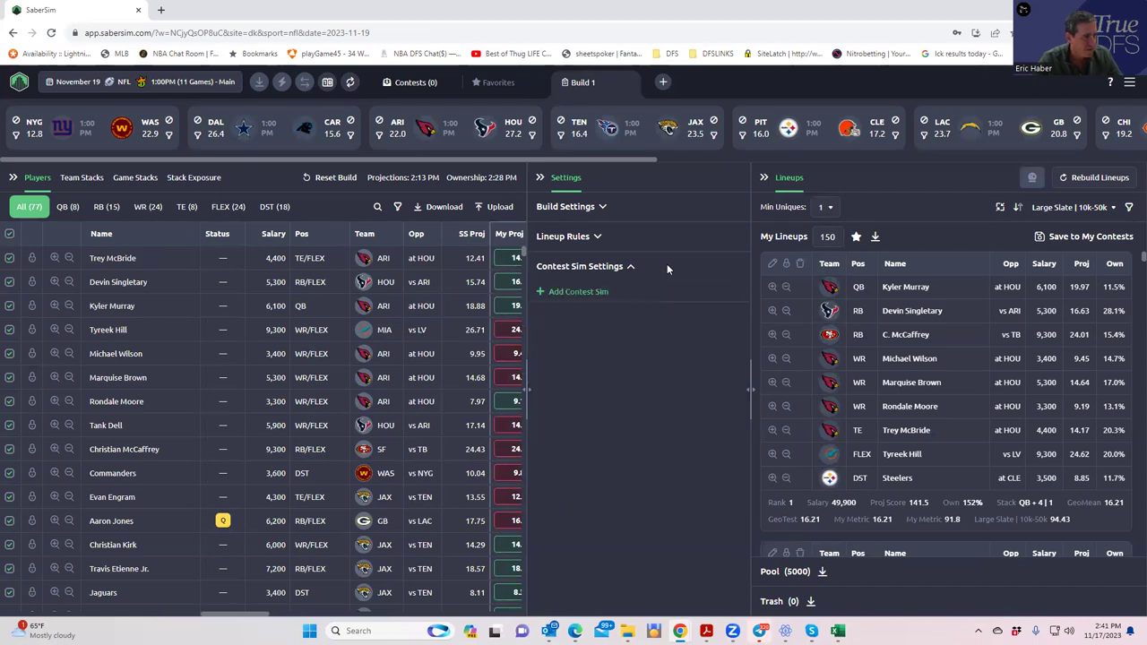
{"action": "left_click", "coordinate": [540, 294]}
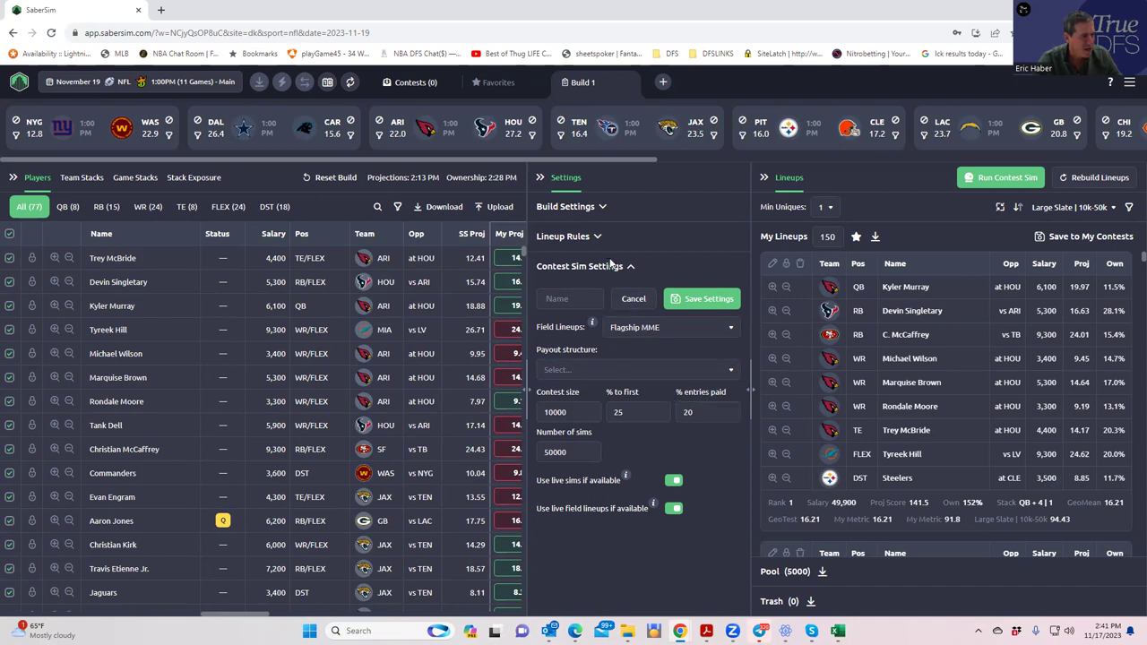
Keep the $3M Millionaire payout, save the sim settings, and review BigMillyMaker without changes.
{"action": "left_click", "coordinate": [634, 370]}
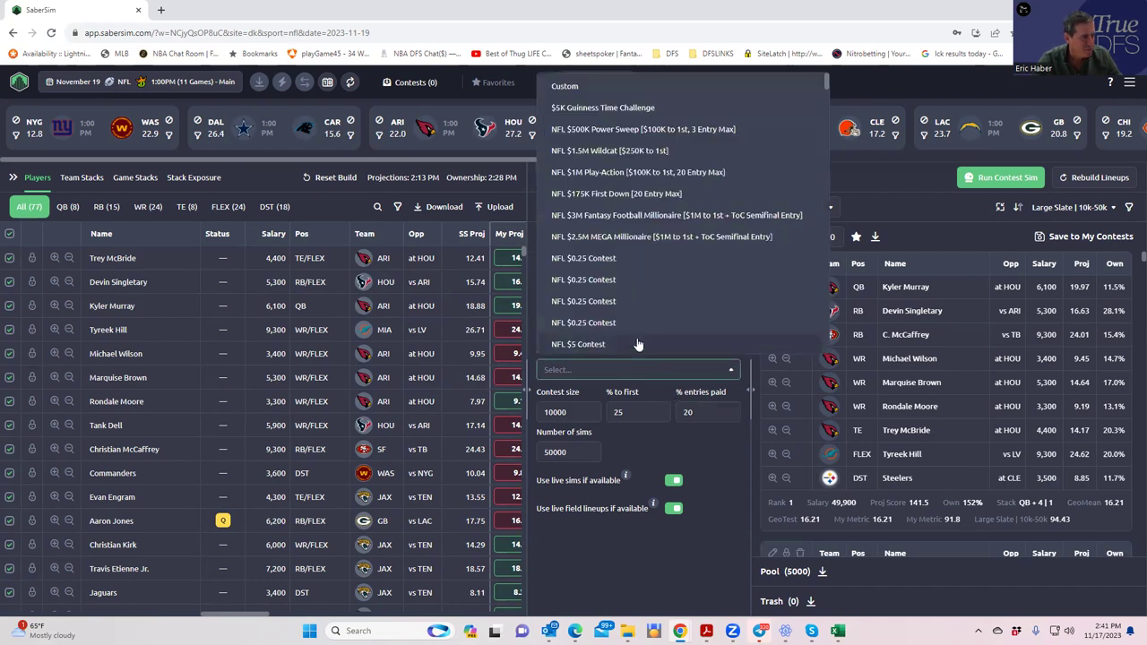
{"action": "left_click", "coordinate": [631, 219]}
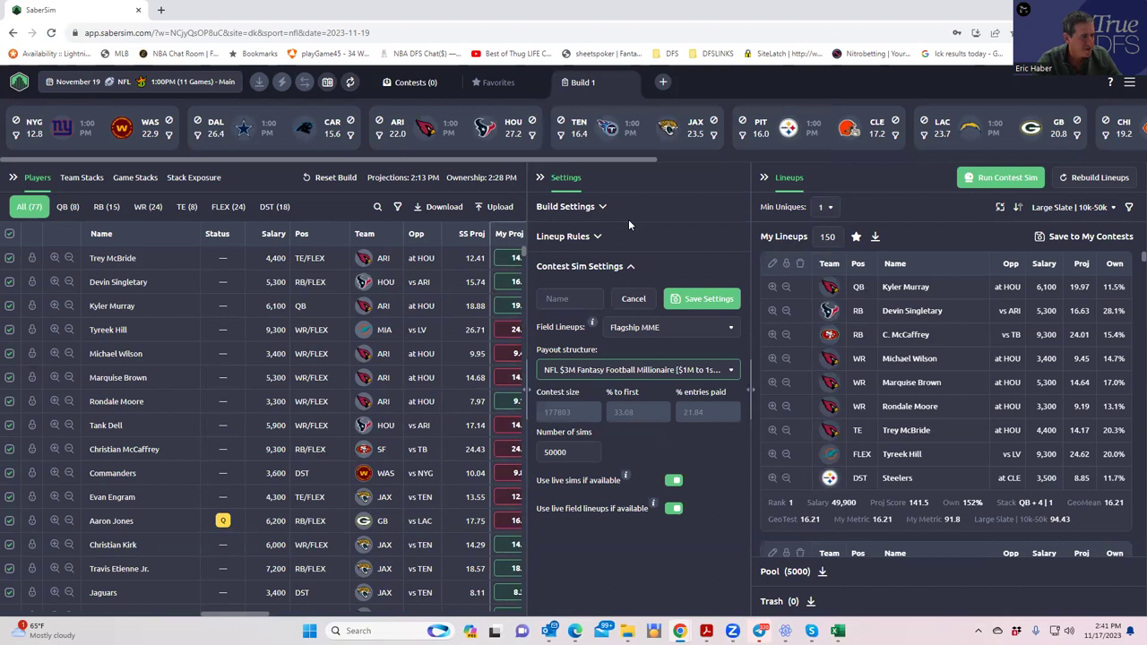
{"action": "left_click", "coordinate": [697, 371]}
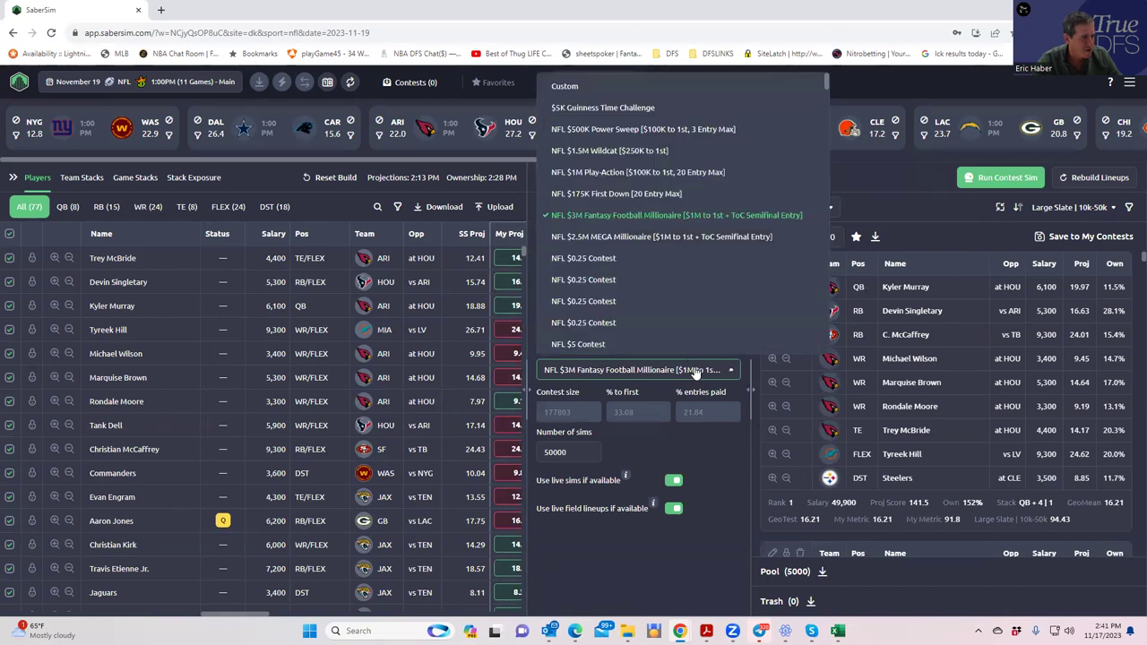
{"action": "left_click", "coordinate": [710, 440]}
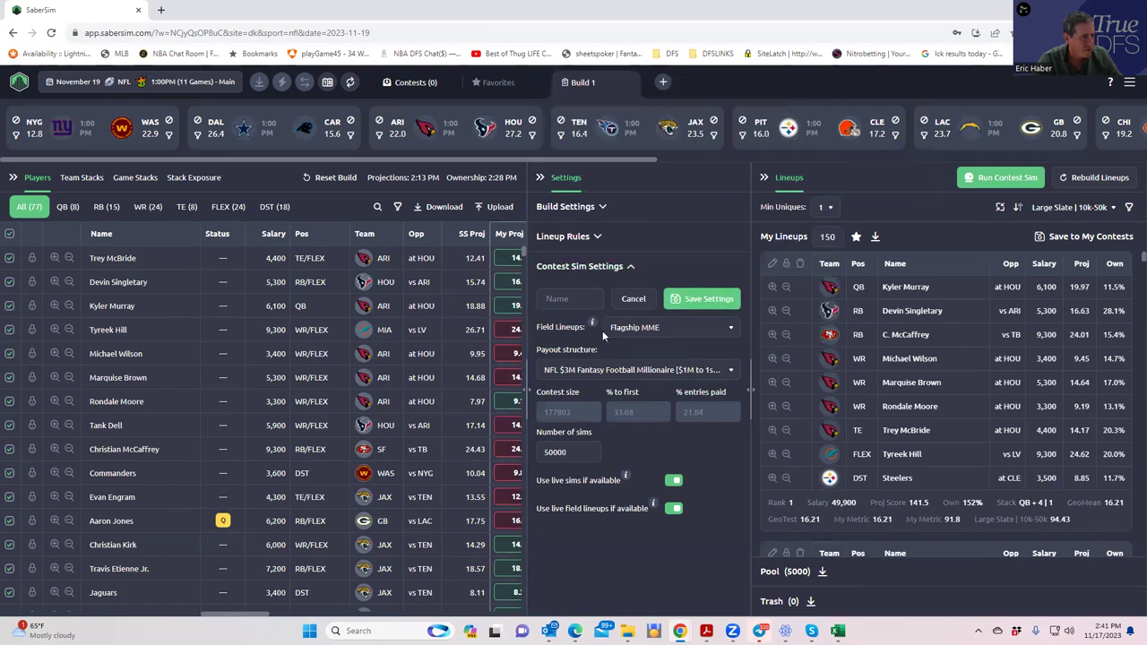
{"action": "left_click", "coordinate": [602, 267]}
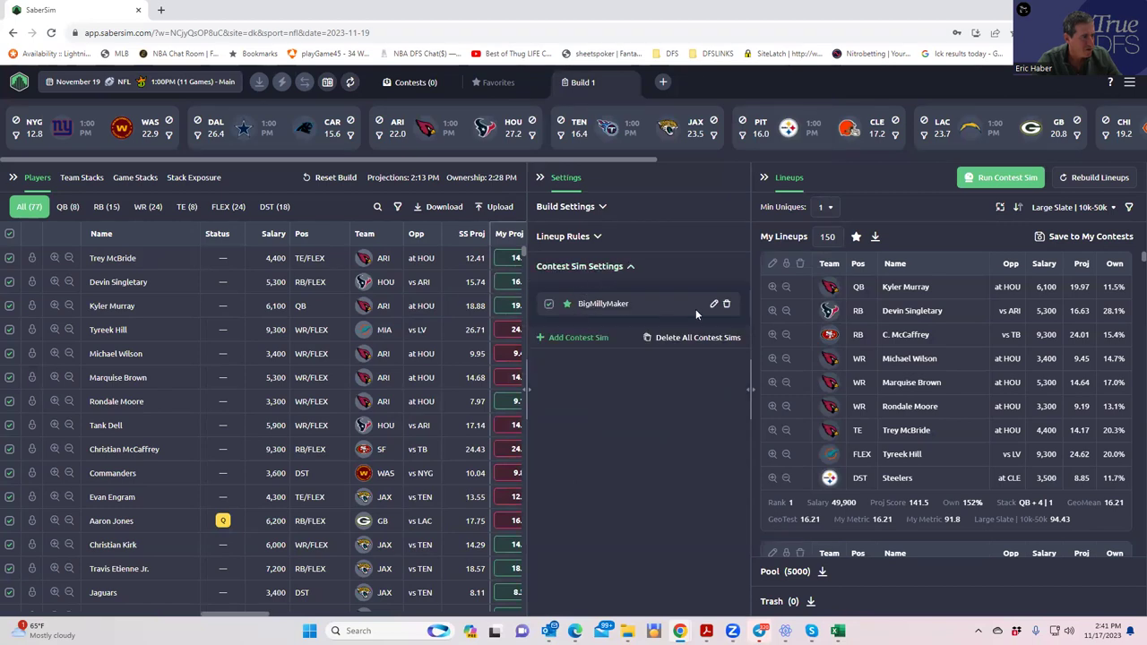
{"action": "left_click", "coordinate": [714, 306]}
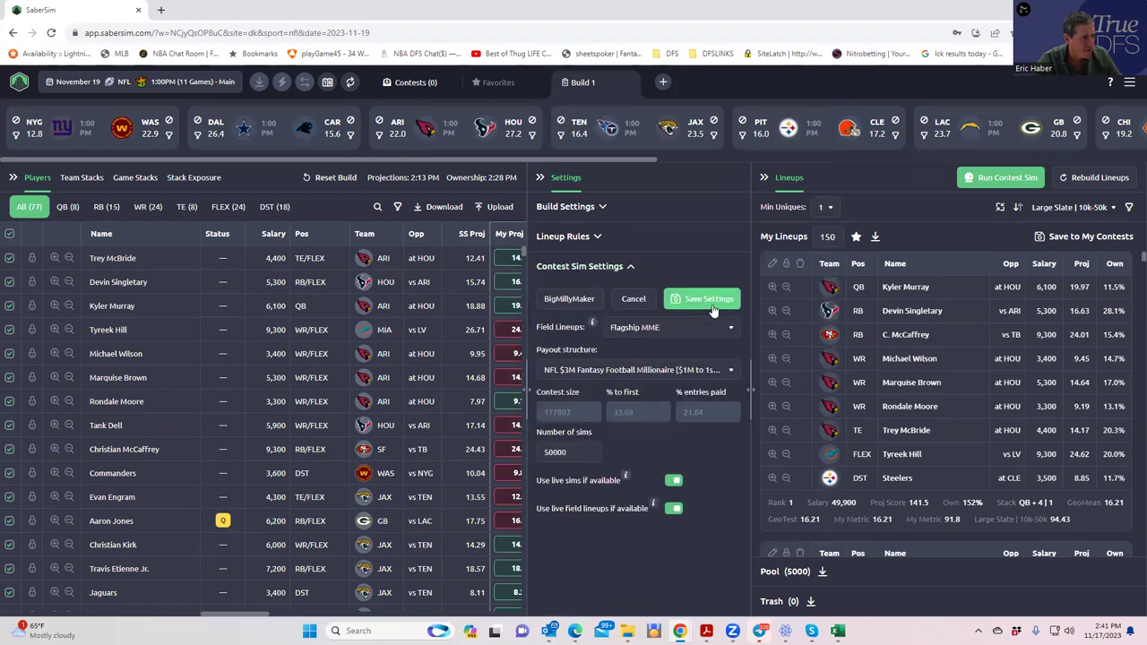
{"action": "left_click", "coordinate": [640, 301]}
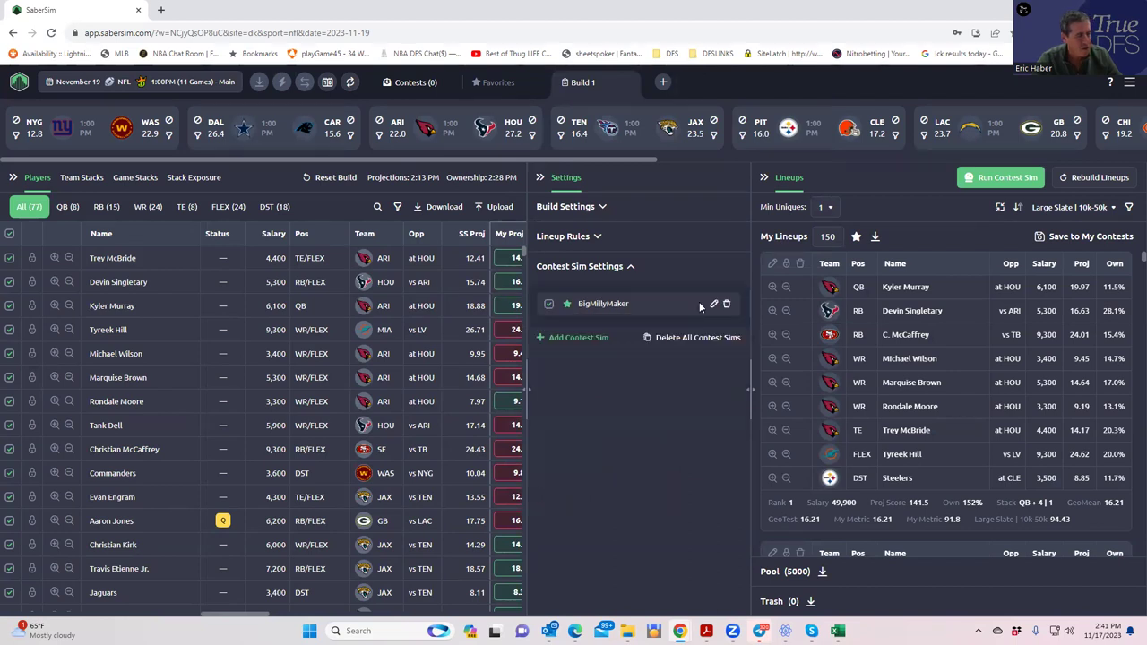
Add a new contest sim with the NFL $1.5M Wildcat [$250K to 1st] payout, named WildCat.
{"action": "left_click", "coordinate": [543, 339]}
{"action": "left_click", "coordinate": [631, 370]}
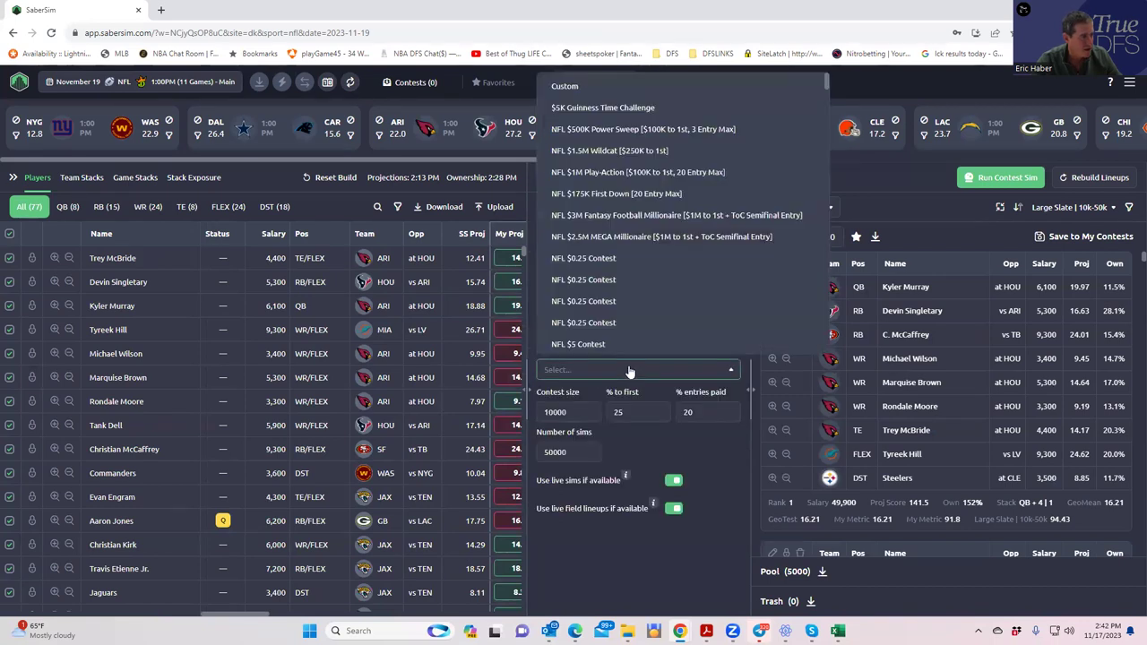
{"action": "left_click", "coordinate": [611, 152]}
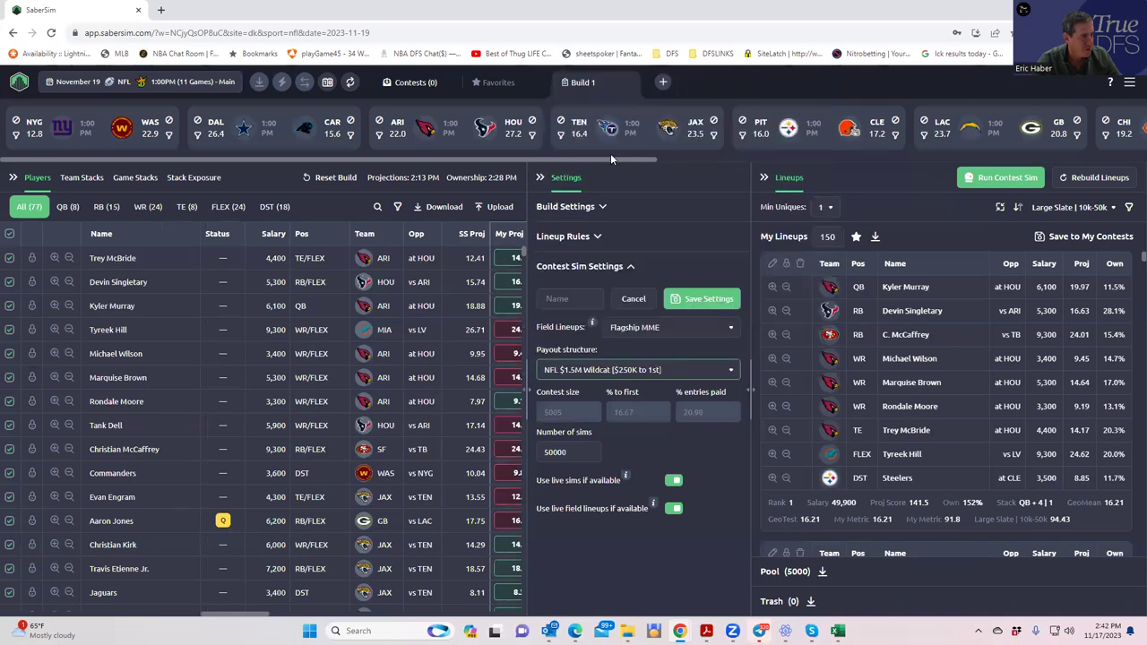
{"action": "left_click", "coordinate": [571, 298]}
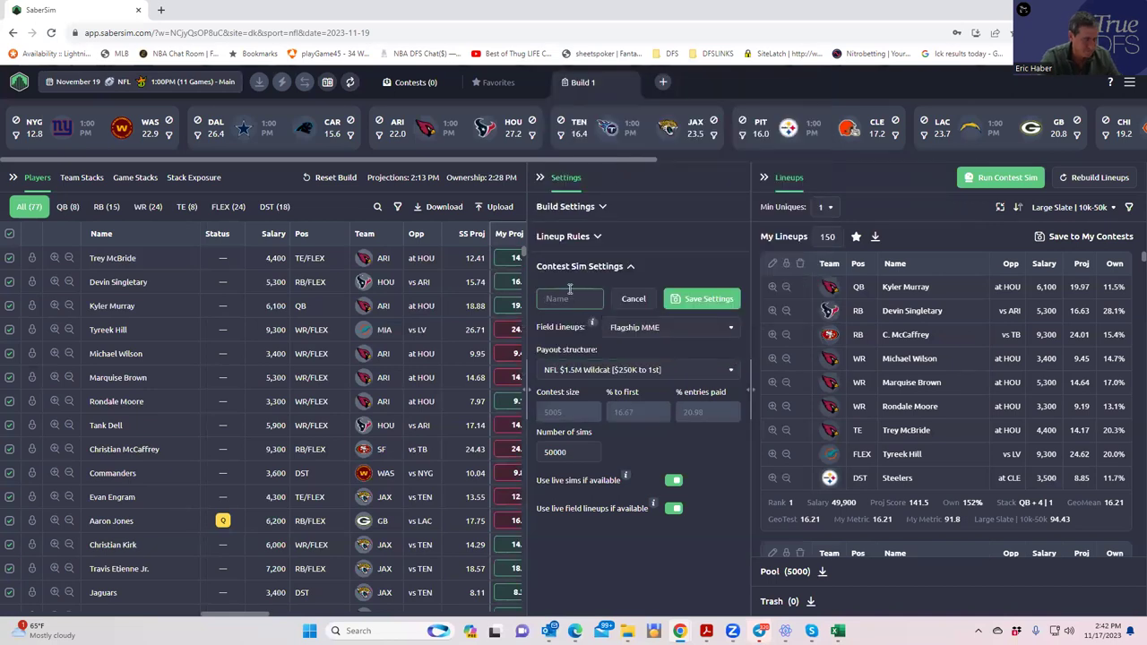
{"action": "type", "text": "WildCat"}
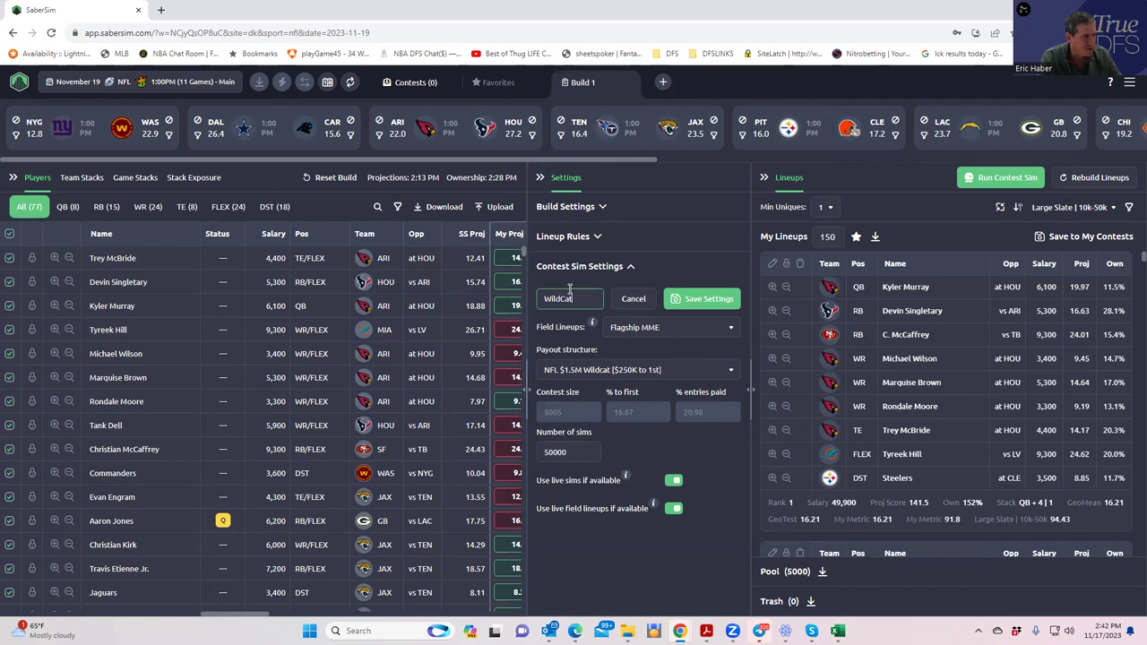
Save the WildCat sim, then add another contest sim and browse the NFL payout structure list.
{"action": "left_click", "coordinate": [706, 301]}
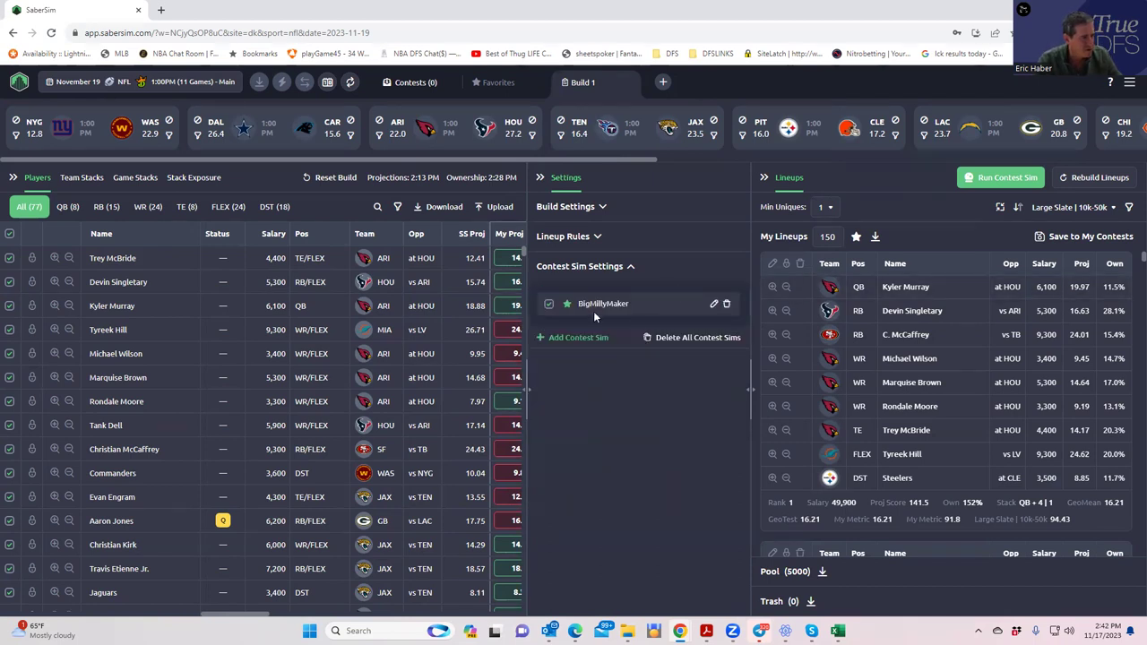
{"action": "left_click", "coordinate": [538, 346]}
{"action": "left_click", "coordinate": [541, 370]}
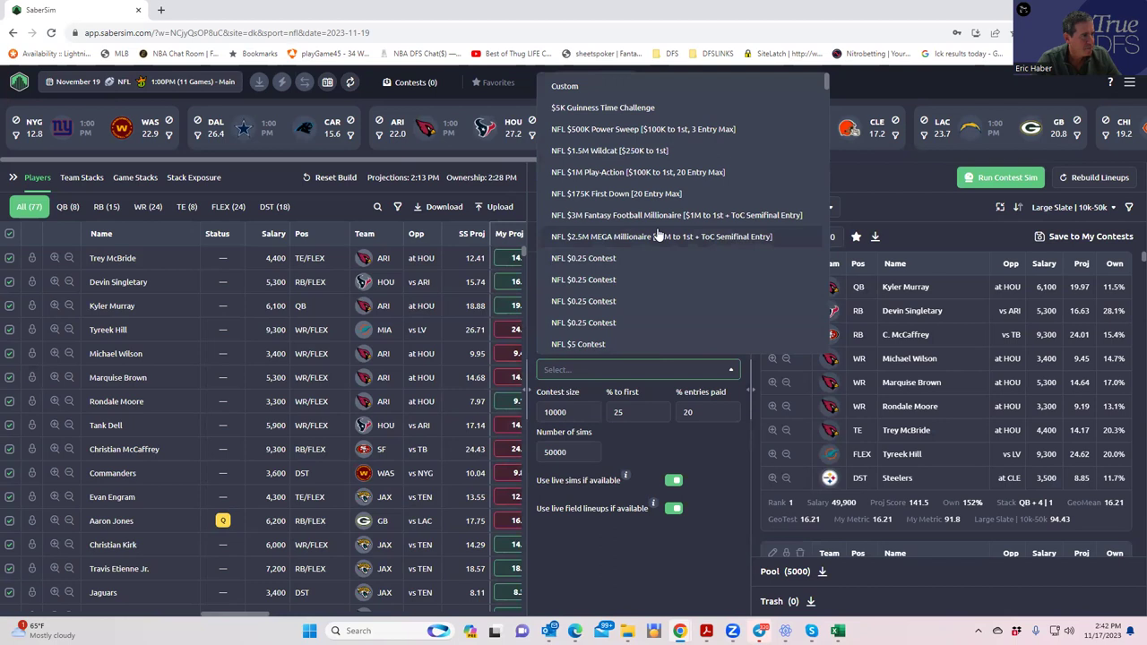
{"action": "scroll", "coordinate": [663, 247], "scroll_direction": "down", "scroll_amount": 5}
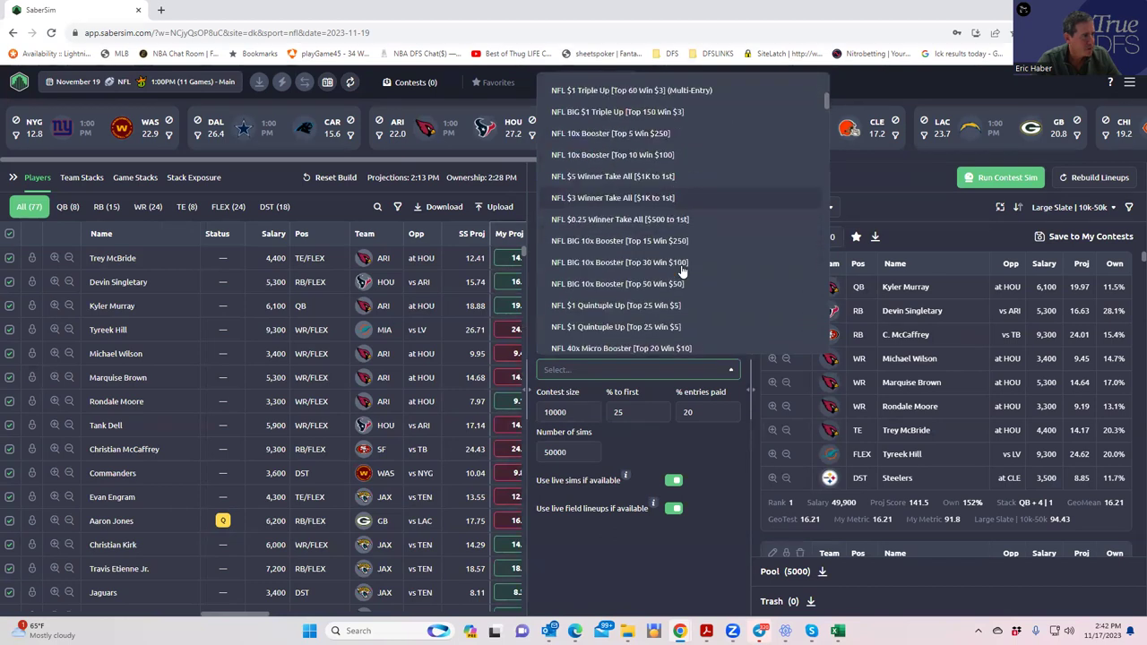
{"action": "scroll", "coordinate": [677, 278], "scroll_direction": "down", "scroll_amount": 10}
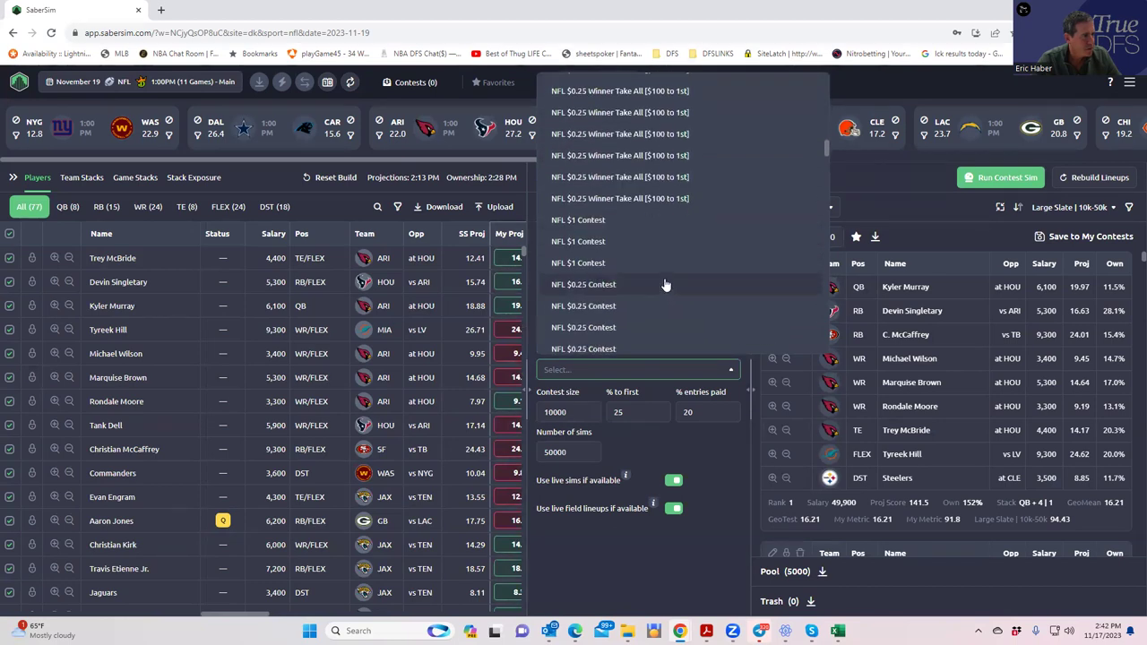
{"action": "scroll", "coordinate": [666, 285], "scroll_direction": "down", "scroll_amount": 5}
{"action": "left_click_drag", "start_coordinate": [828, 181], "coordinate": [821, 298]}
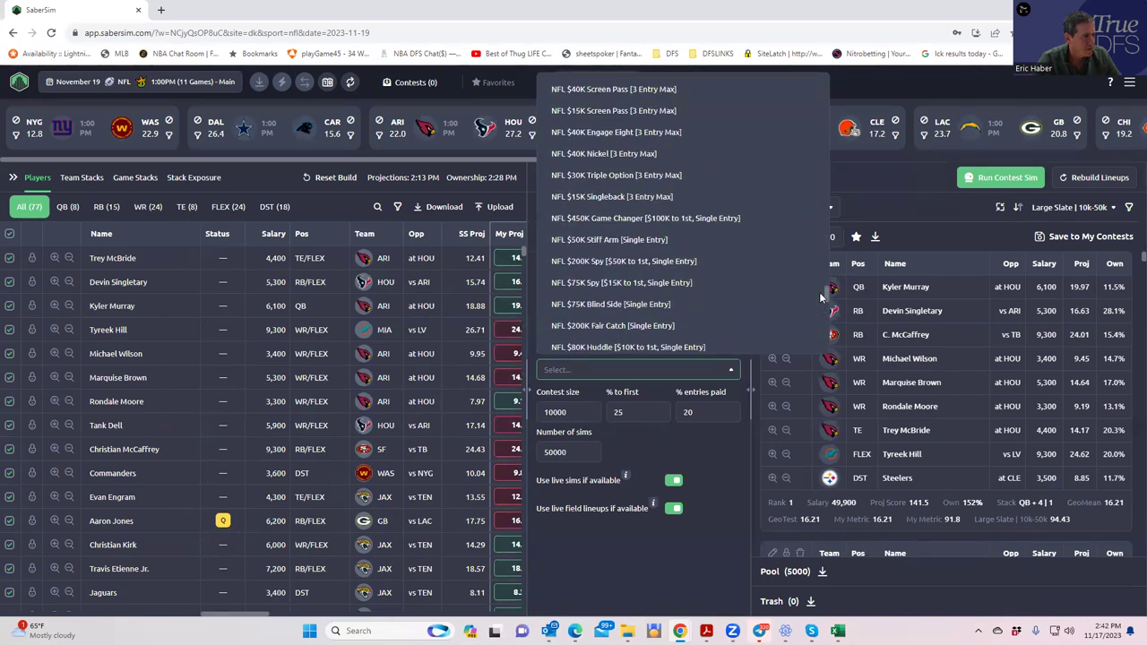
{"action": "left_click_drag", "start_coordinate": [825, 214], "coordinate": [834, 82]}
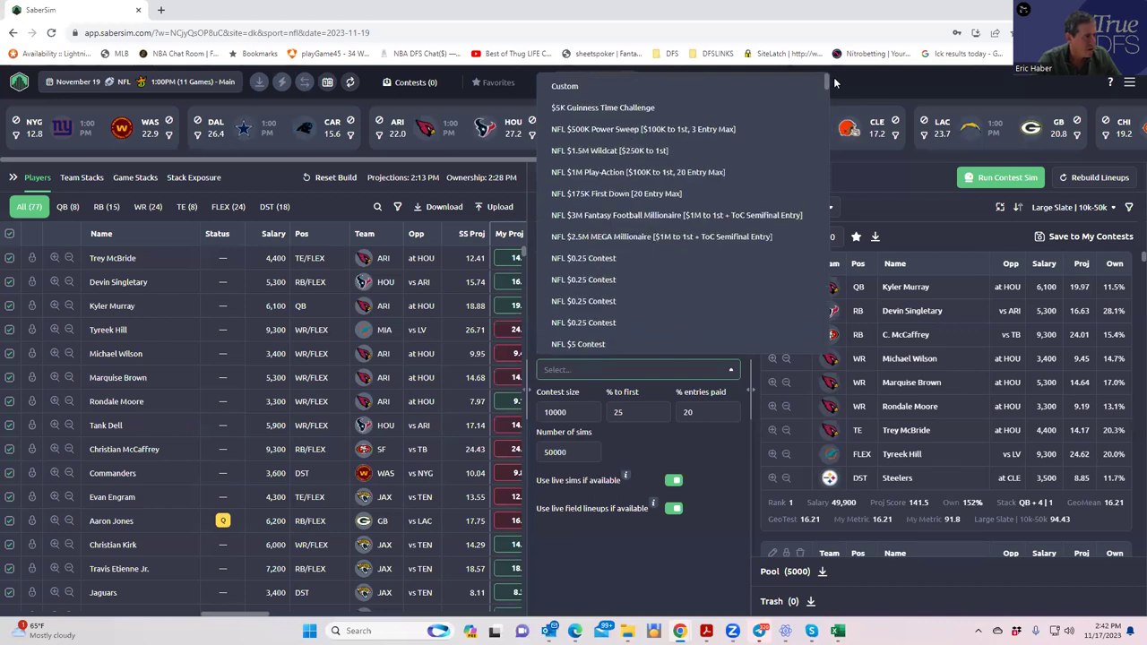
Save a Powersweep sim with the NFL $500K Power Sweep payout and High Stakes SE field lineups.
{"action": "left_click", "coordinate": [664, 131]}
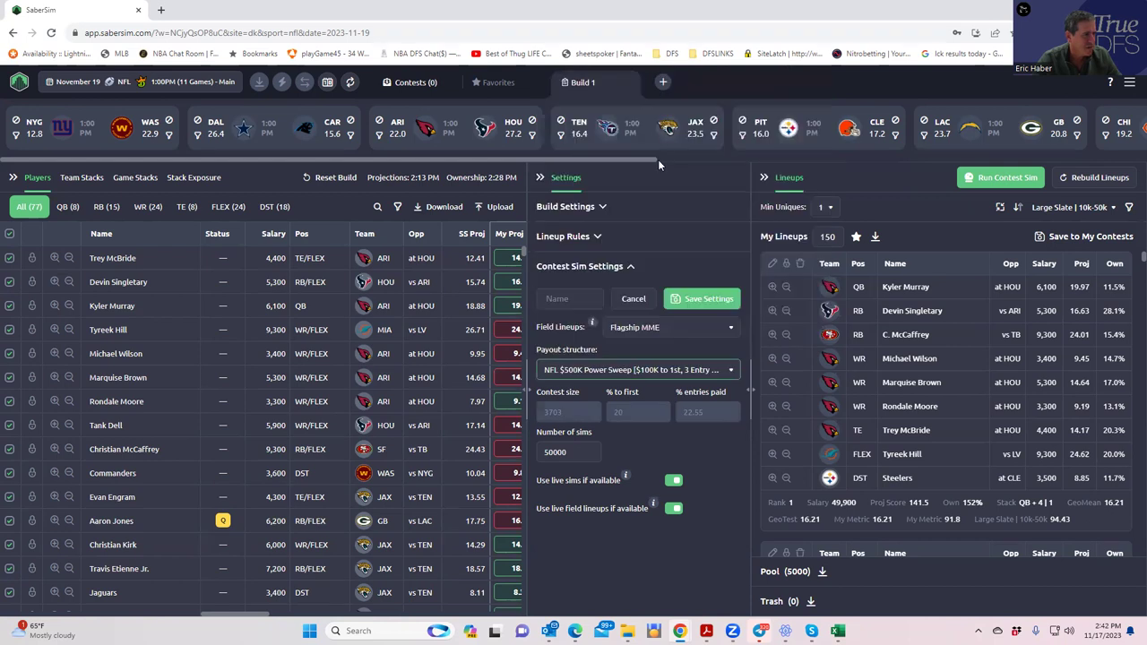
{"action": "left_click", "coordinate": [562, 299]}
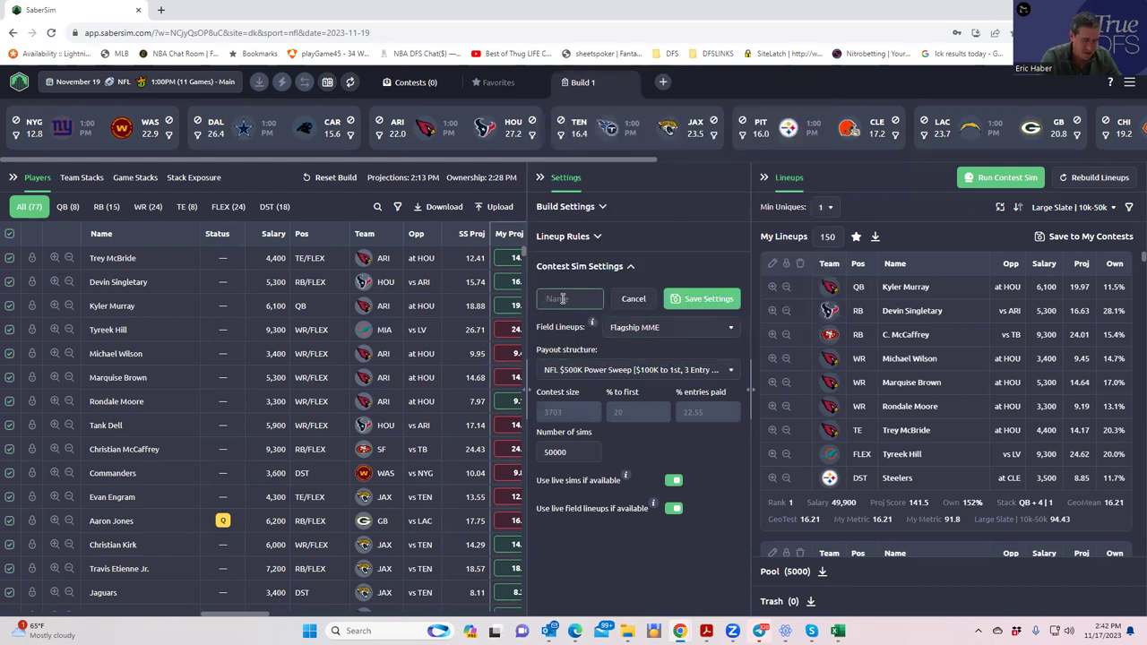
{"action": "type", "text": "Powersweep"}
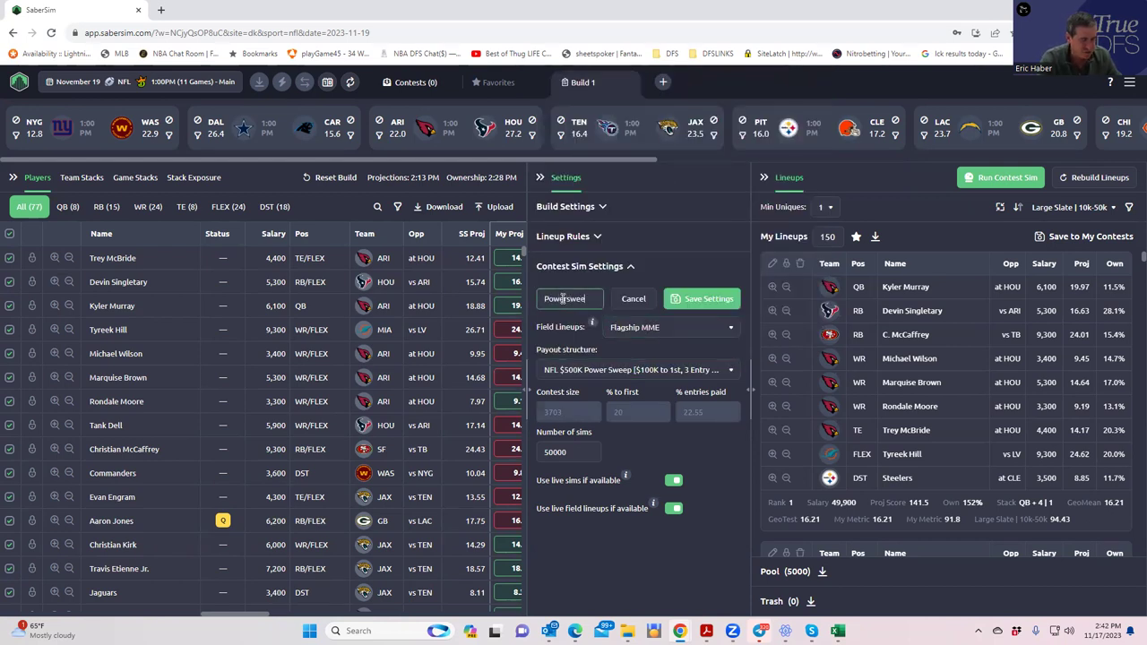
{"action": "left_click", "coordinate": [670, 327]}
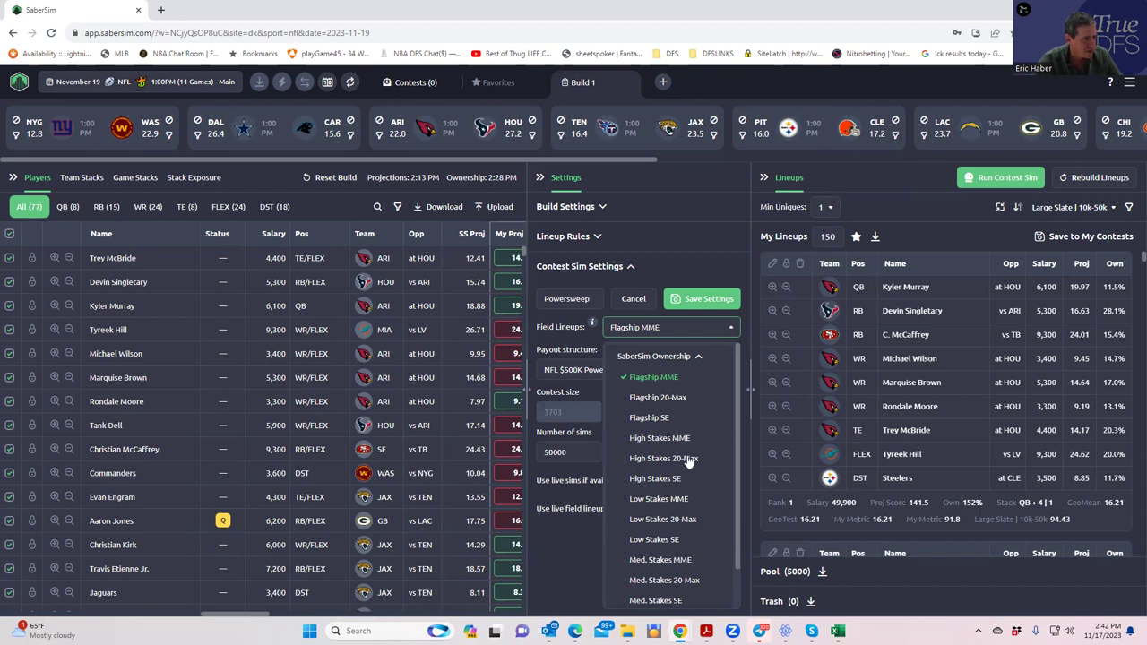
{"action": "mouse_move", "coordinate": [728, 456]}
{"action": "left_mouse_down"}
{"action": "mouse_move", "coordinate": [739, 555]}
{"action": "mouse_move", "coordinate": [706, 455]}
{"action": "left_mouse_up"}
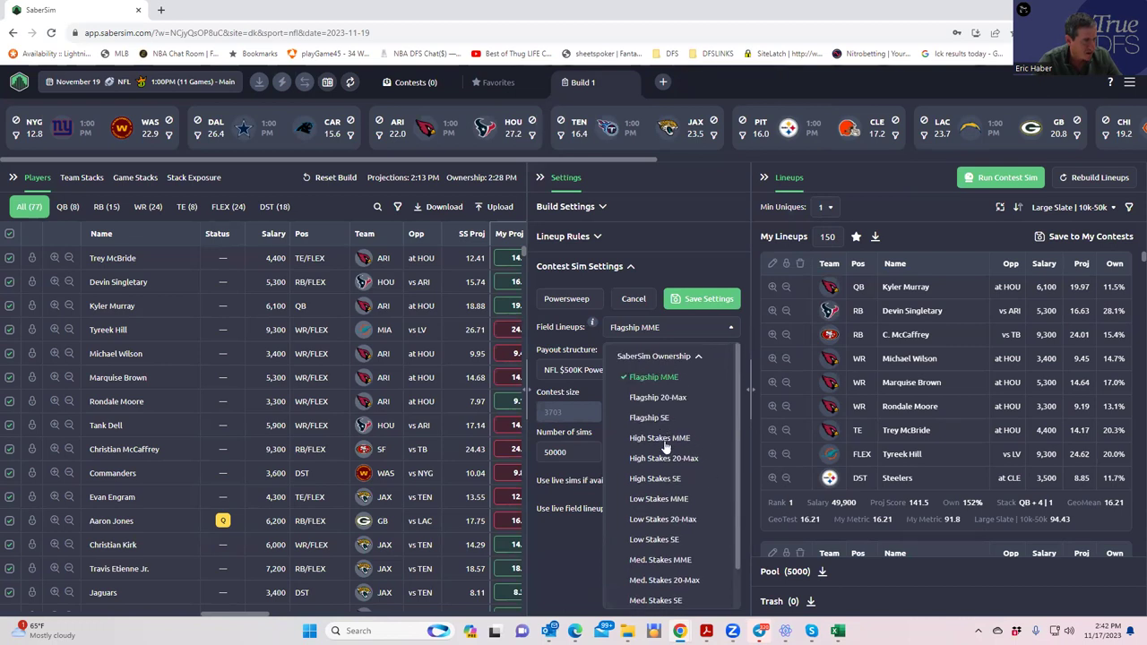
{"action": "left_click", "coordinate": [654, 478]}
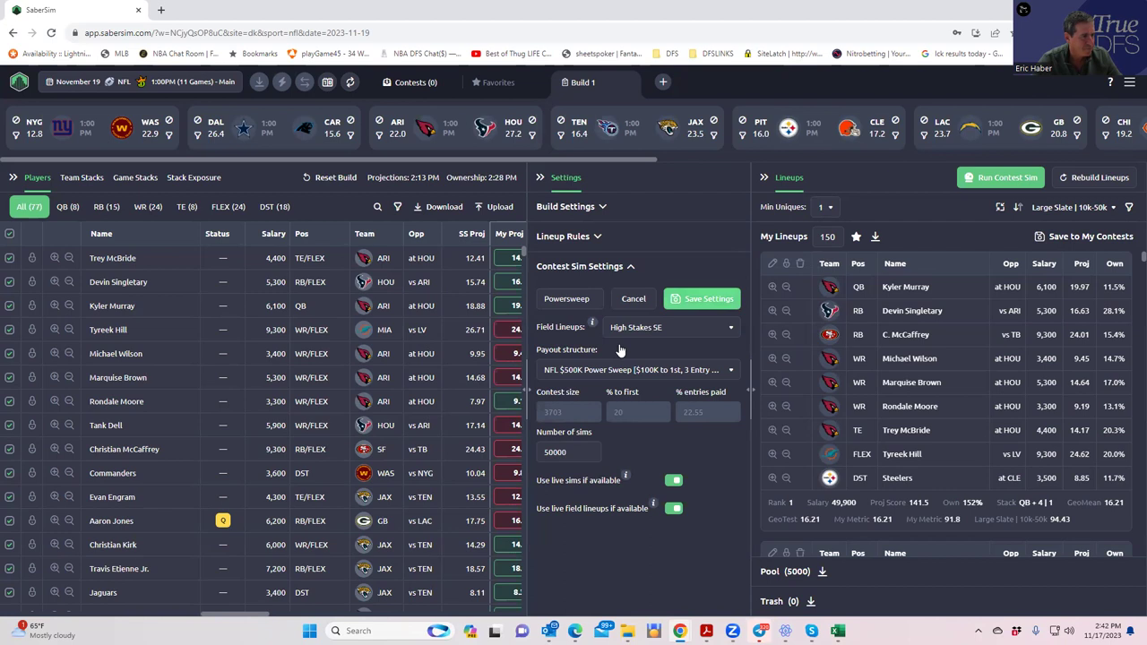
{"action": "left_click", "coordinate": [627, 300]}
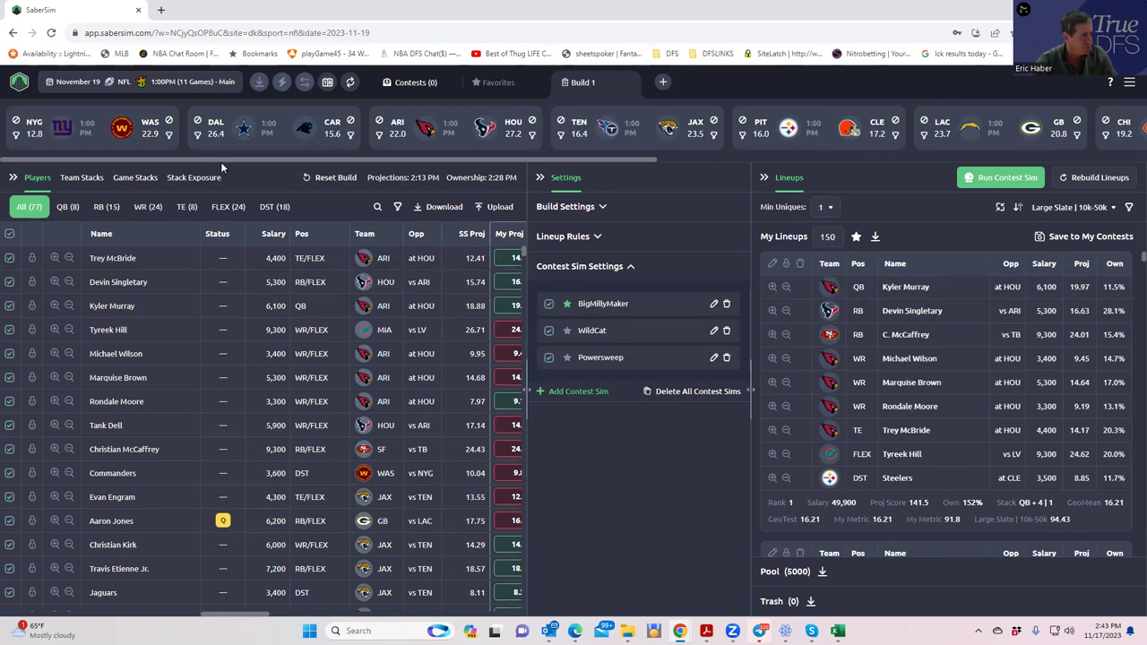
Review Team Stacks exposures, then view the Stack Exposure breakdown led by QB + 3 | 1 at 32.7%.
{"action": "left_click", "coordinate": [82, 178]}
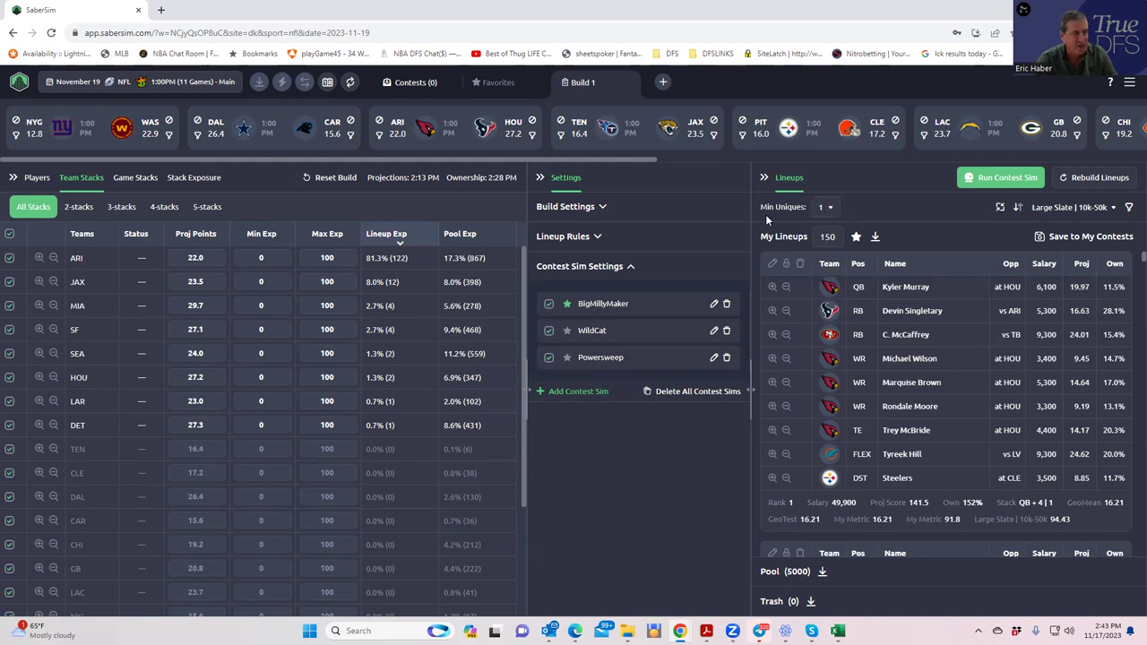
{"action": "left_click", "coordinate": [197, 178]}
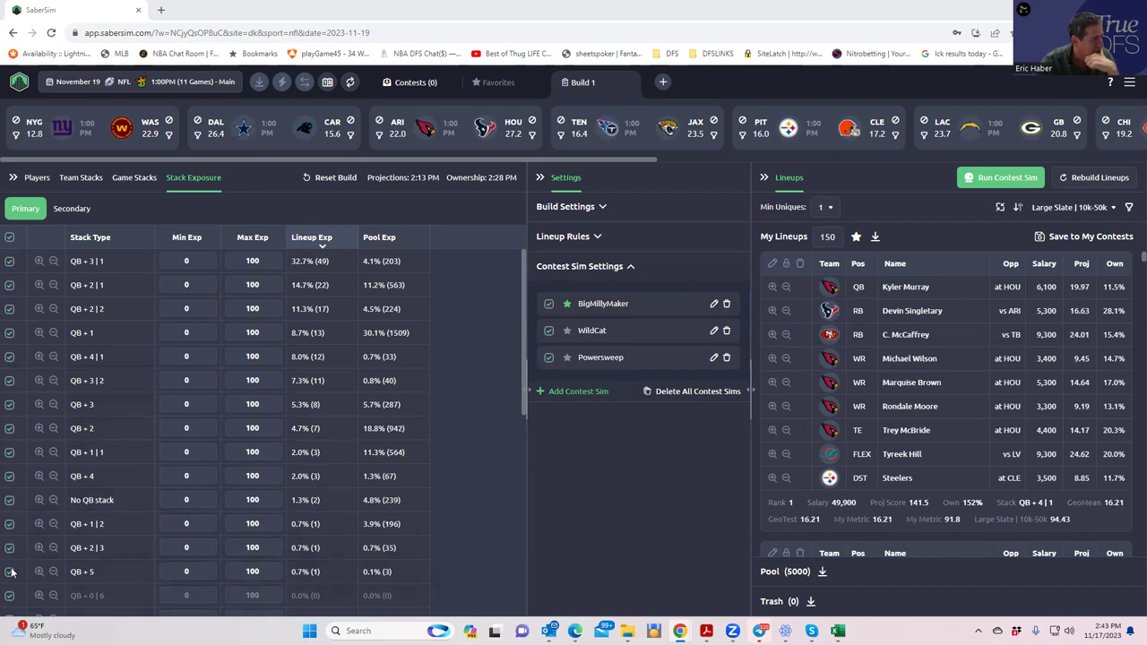
Uncheck the QB + 5 and No QB stack types in the Stack Exposure table.
{"action": "left_click", "coordinate": [11, 572]}
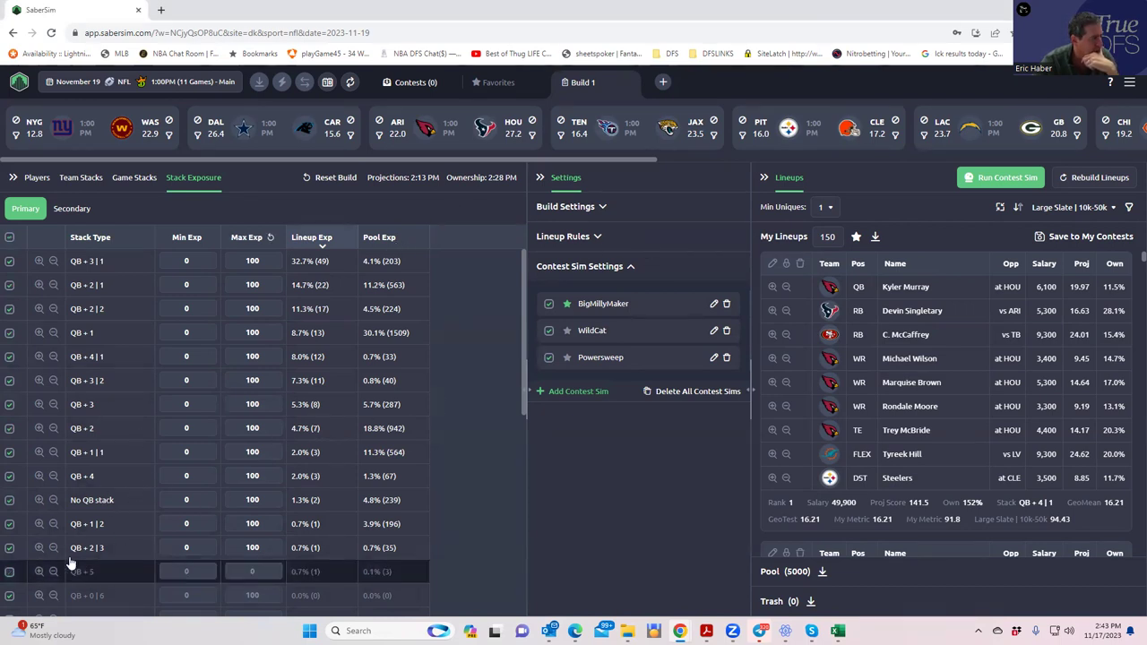
{"action": "left_click", "coordinate": [11, 502]}
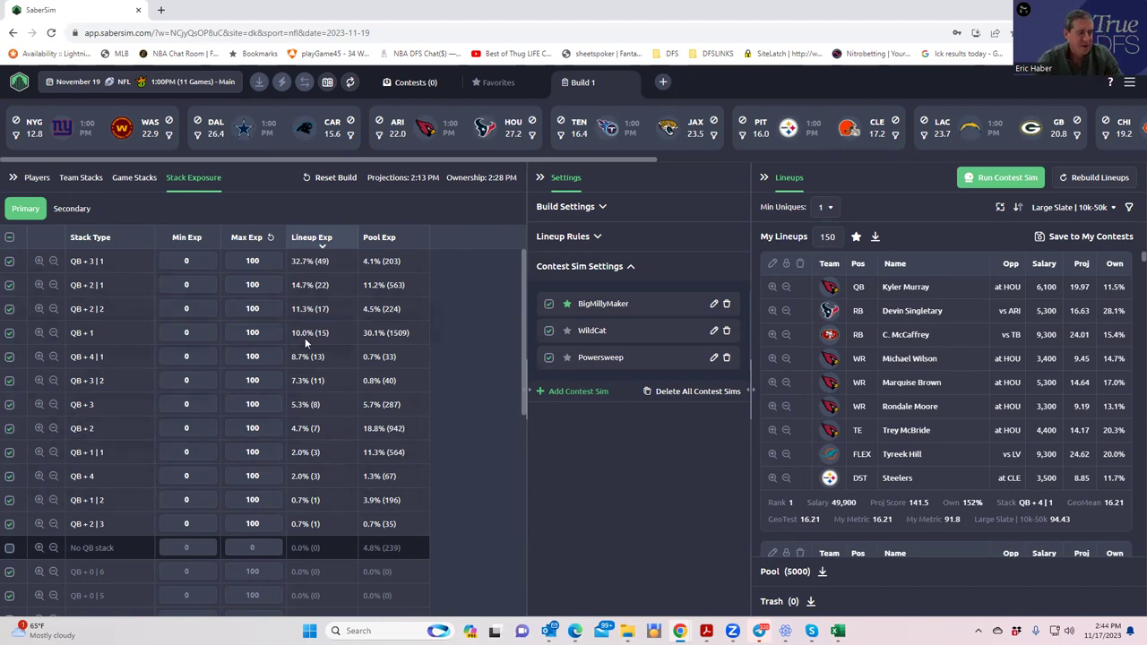
{"action": "left_click", "coordinate": [827, 208]}
Set Min Uniques to 3 and check team stacks: ARI at 68.7% and JAX at 9.3%.
{"action": "left_click", "coordinate": [825, 278]}
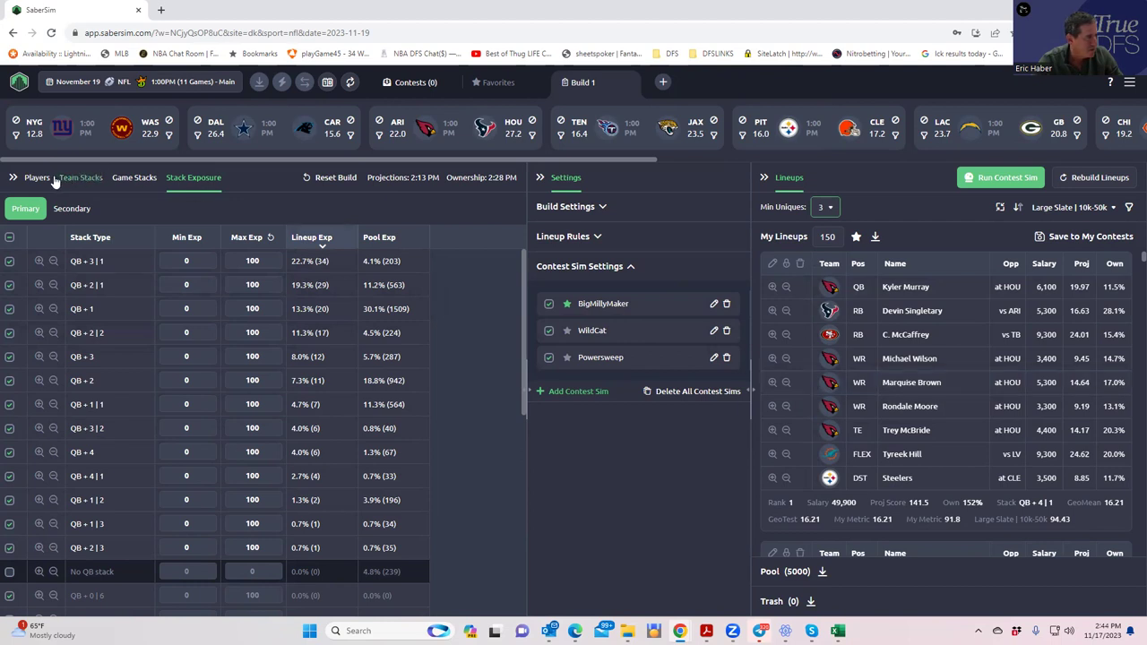
{"action": "left_click", "coordinate": [83, 177]}
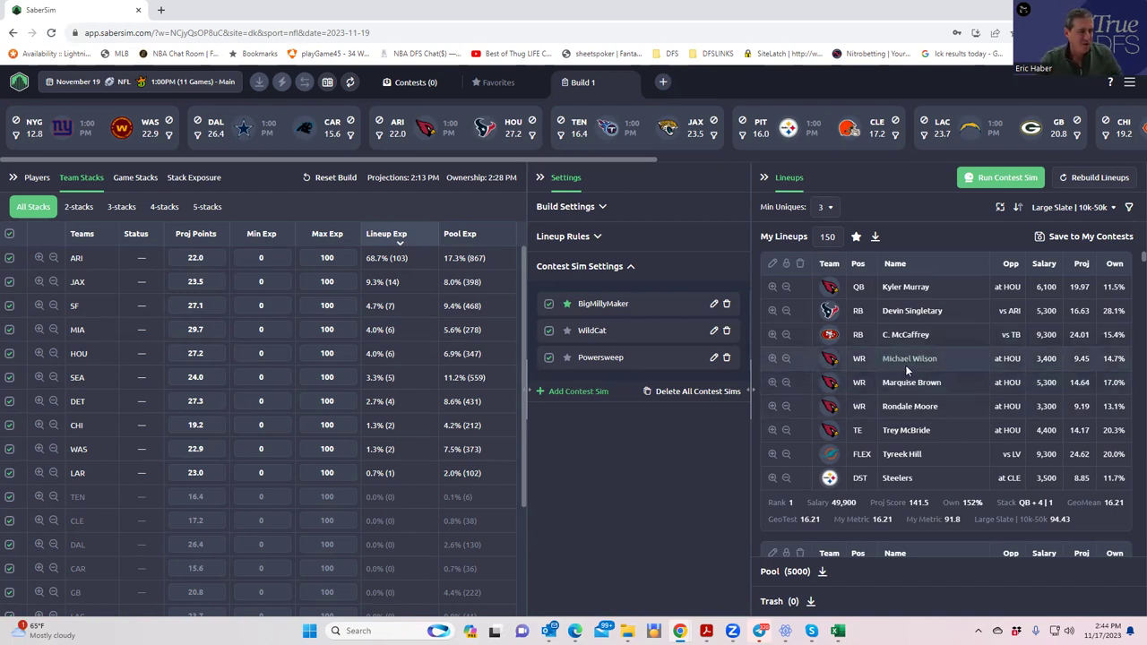
{"action": "scroll", "coordinate": [914, 404], "scroll_direction": "down", "scroll_amount": 5}
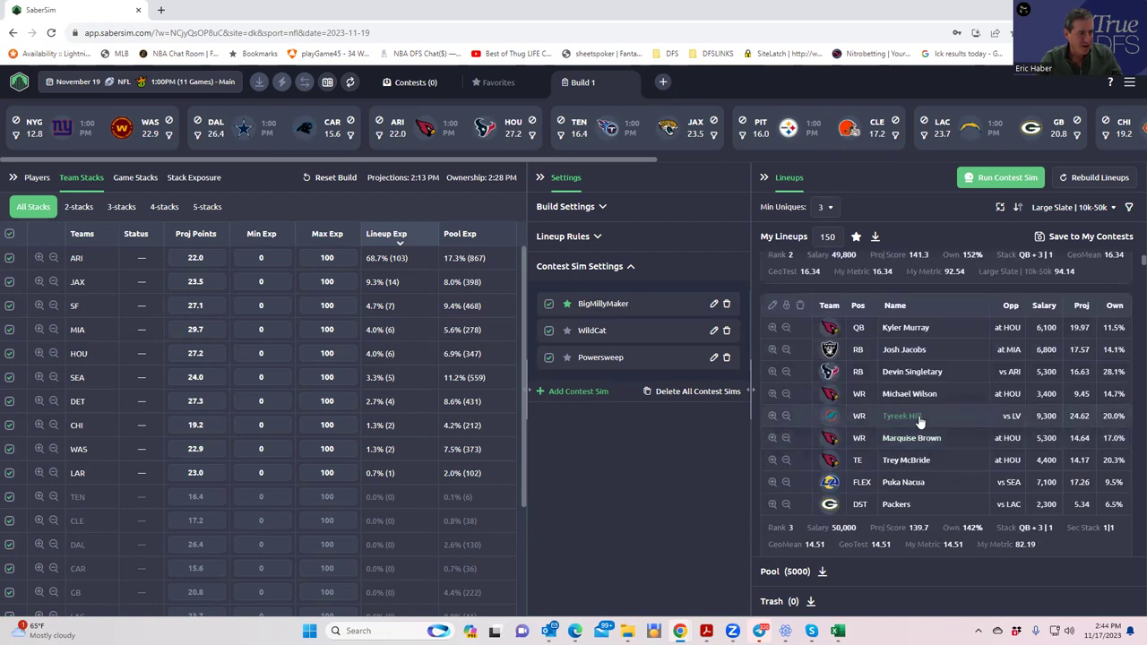
{"action": "scroll", "coordinate": [922, 414], "scroll_direction": "down", "scroll_amount": 3}
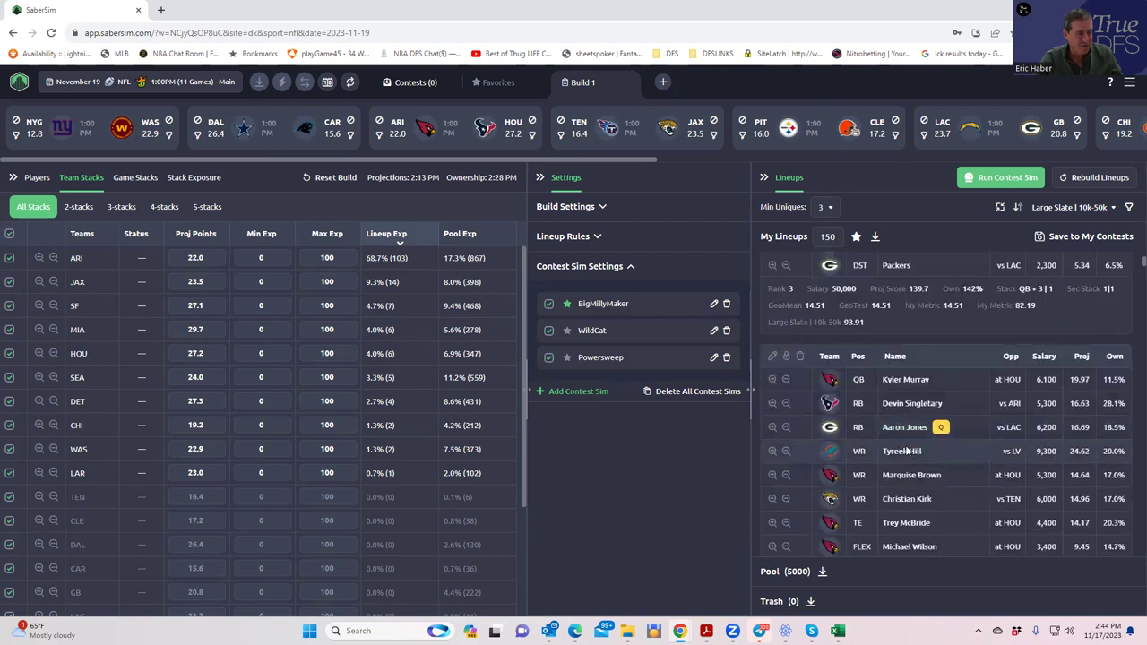
{"action": "scroll", "coordinate": [909, 465], "scroll_direction": "down", "scroll_amount": 5}
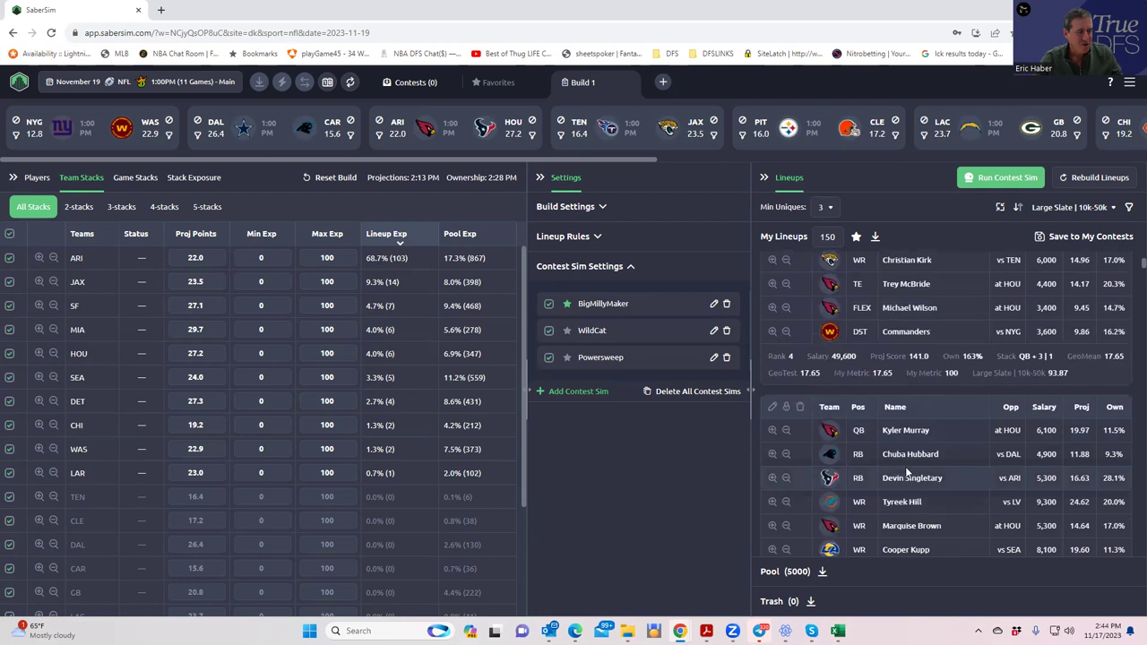
{"action": "scroll", "coordinate": [907, 477], "scroll_direction": "down", "scroll_amount": 5}
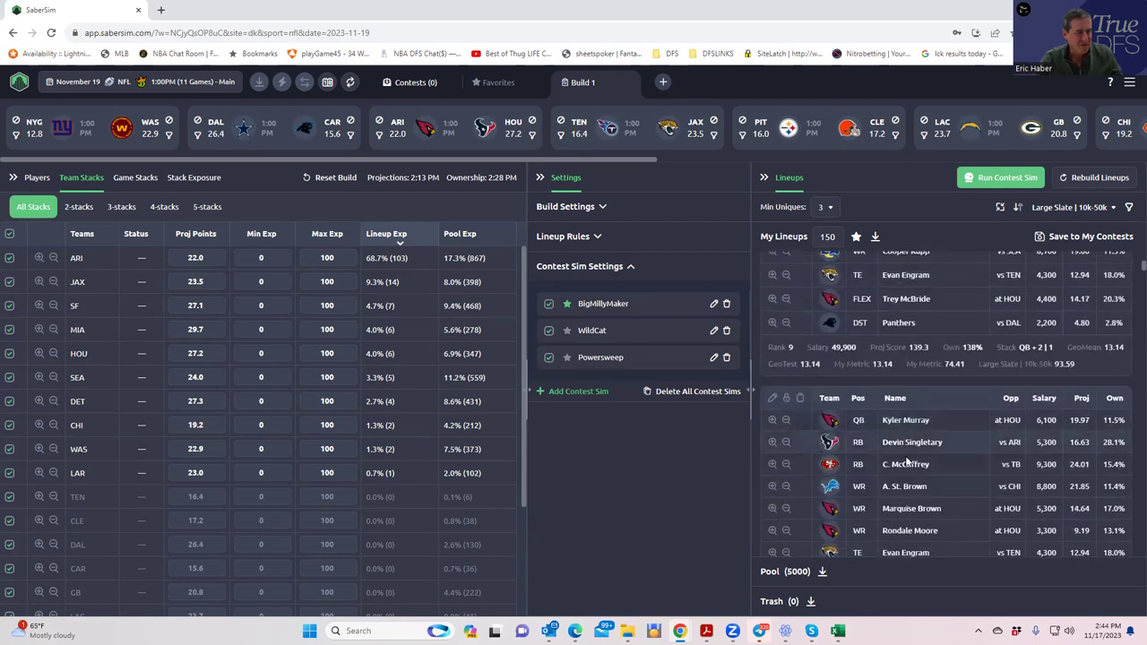
{"action": "scroll", "coordinate": [906, 457], "scroll_direction": "down", "scroll_amount": 3}
{"action": "scroll", "coordinate": [904, 457], "scroll_direction": "down", "scroll_amount": 5}
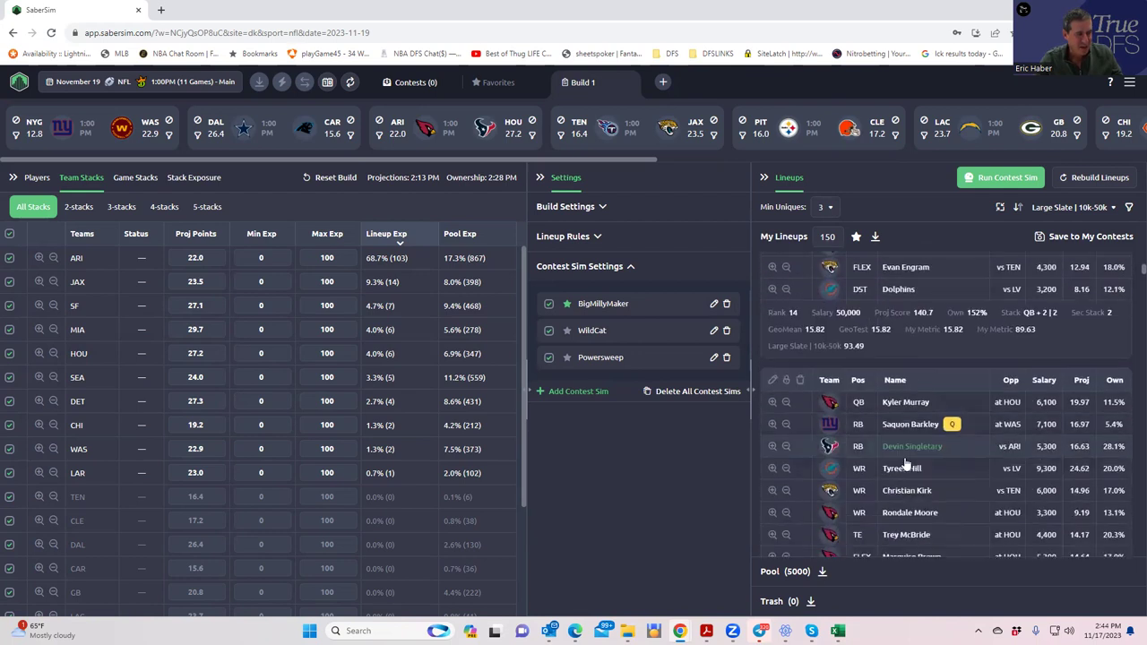
{"action": "scroll", "coordinate": [904, 457], "scroll_direction": "down", "scroll_amount": 8}
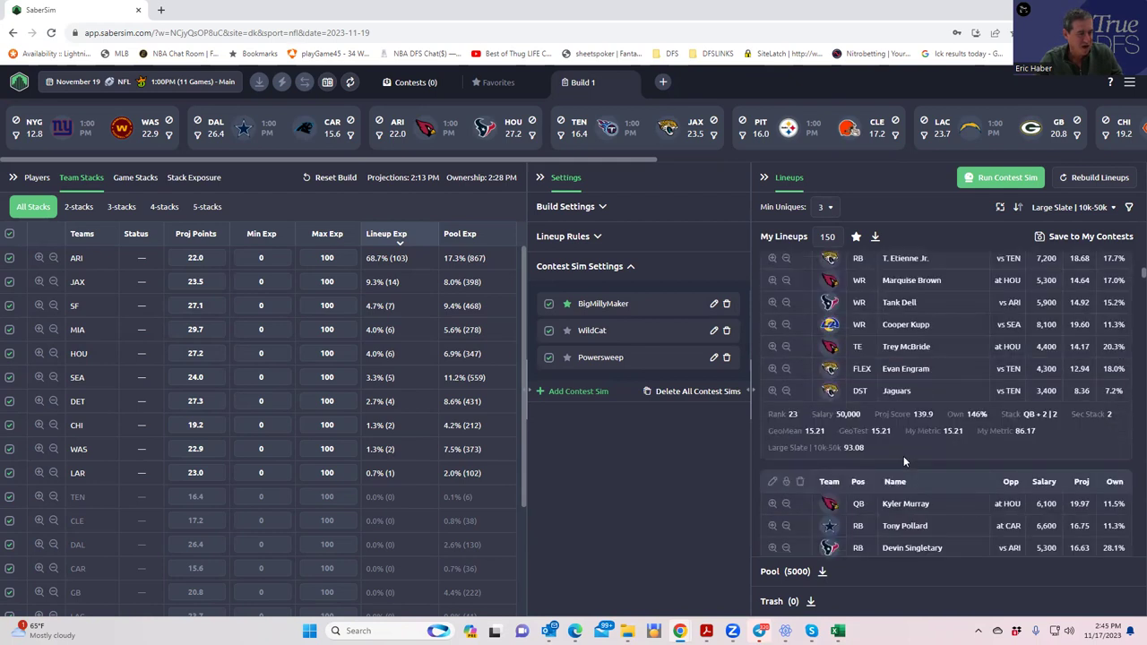
{"action": "scroll", "coordinate": [903, 457], "scroll_direction": "down", "scroll_amount": 2}
{"action": "scroll", "coordinate": [904, 453], "scroll_direction": "up", "scroll_amount": 2}
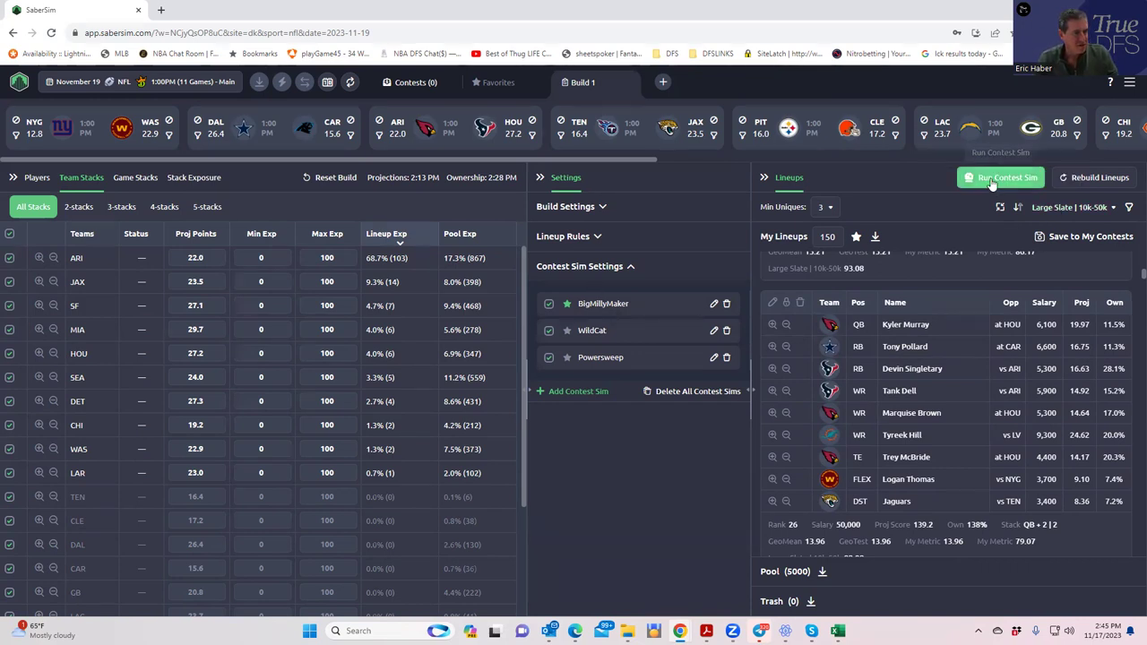
Run the contest sims, then view exposures for the 18 running backs in the Players list.
{"action": "left_click", "coordinate": [995, 178]}
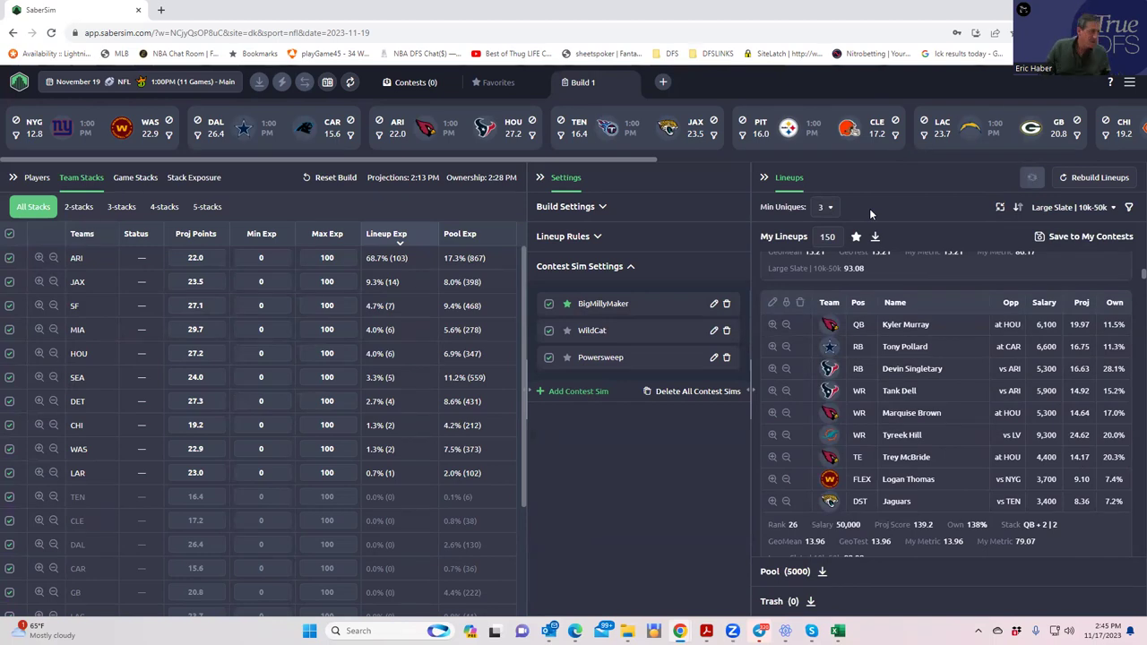
{"action": "left_click", "coordinate": [32, 179]}
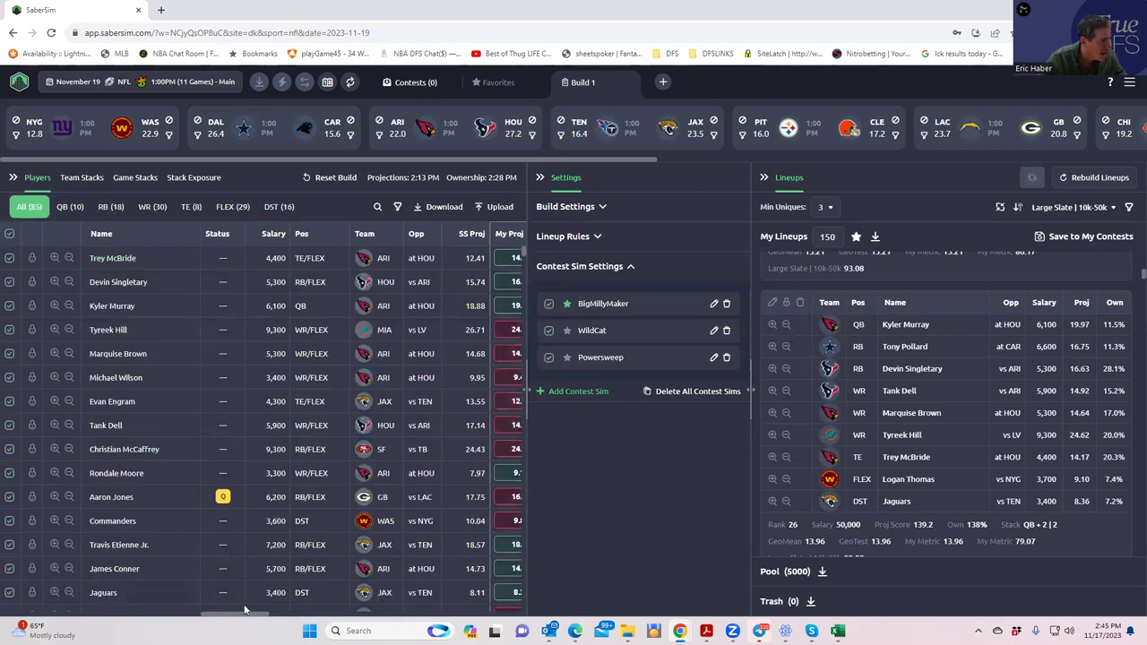
{"action": "mouse_move", "coordinate": [248, 616]}
{"action": "left_mouse_down"}
{"action": "mouse_move", "coordinate": [348, 612]}
{"action": "mouse_move", "coordinate": [249, 614]}
{"action": "left_mouse_up"}
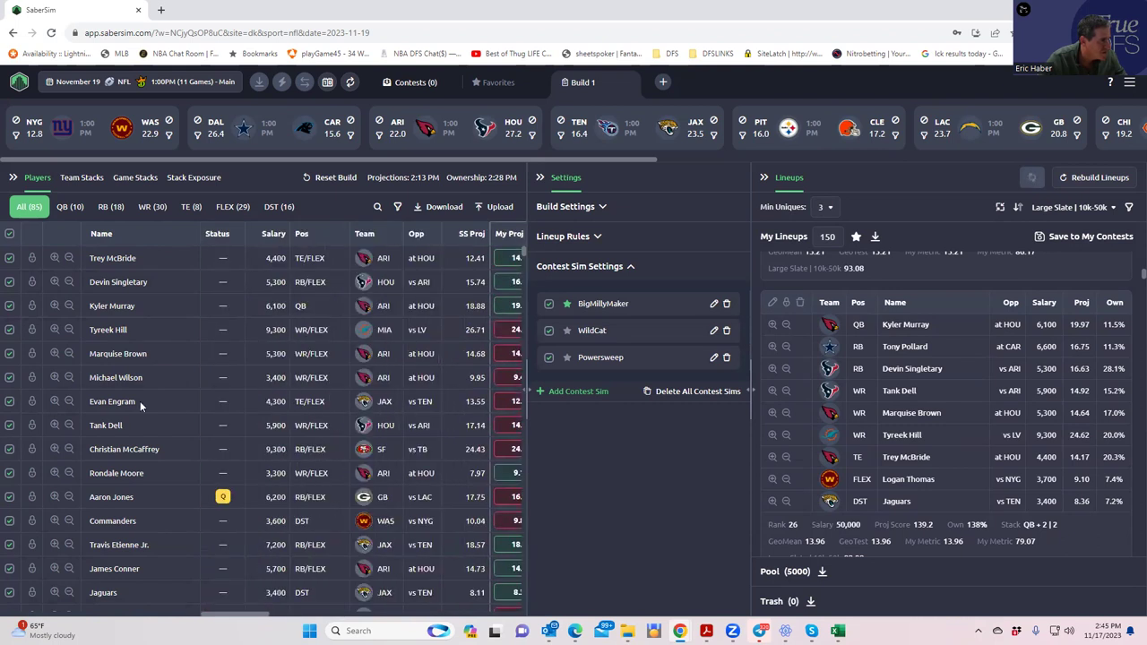
{"action": "left_click", "coordinate": [111, 208]}
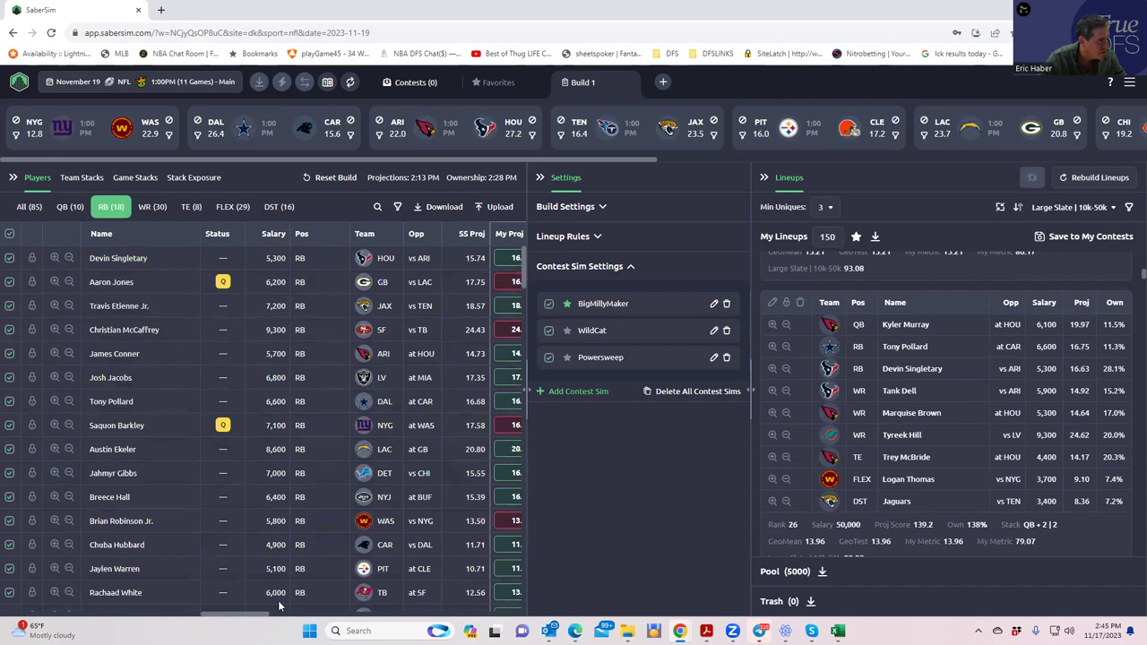
{"action": "left_click_drag", "start_coordinate": [253, 618], "coordinate": [363, 605]}
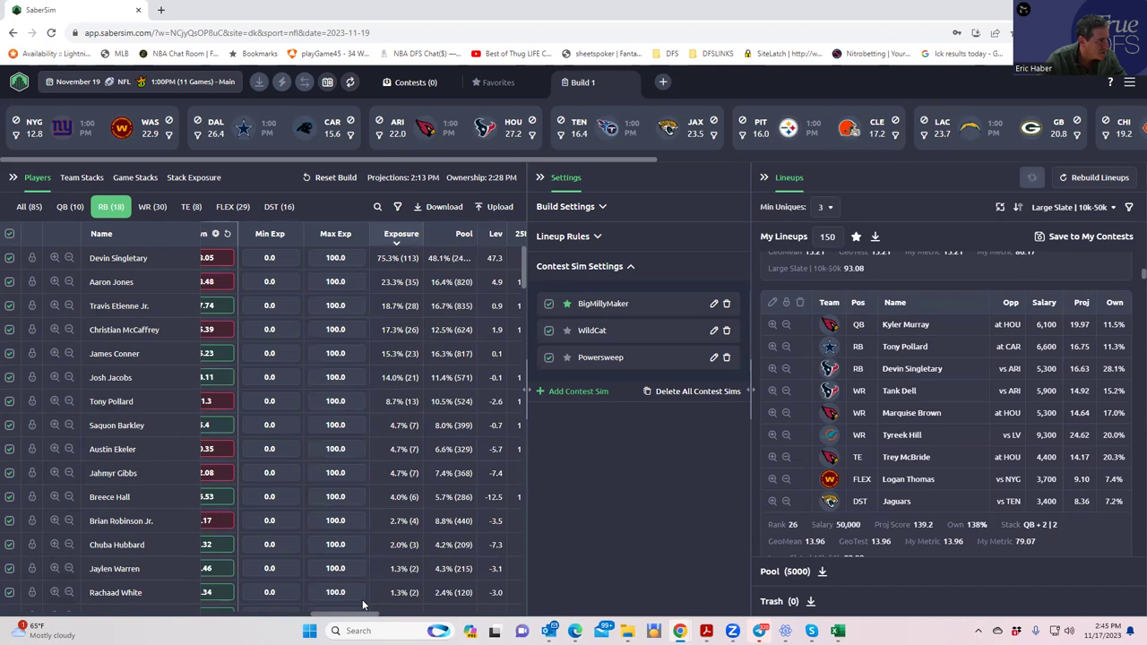
{"action": "left_click_drag", "start_coordinate": [363, 605], "coordinate": [150, 569]}
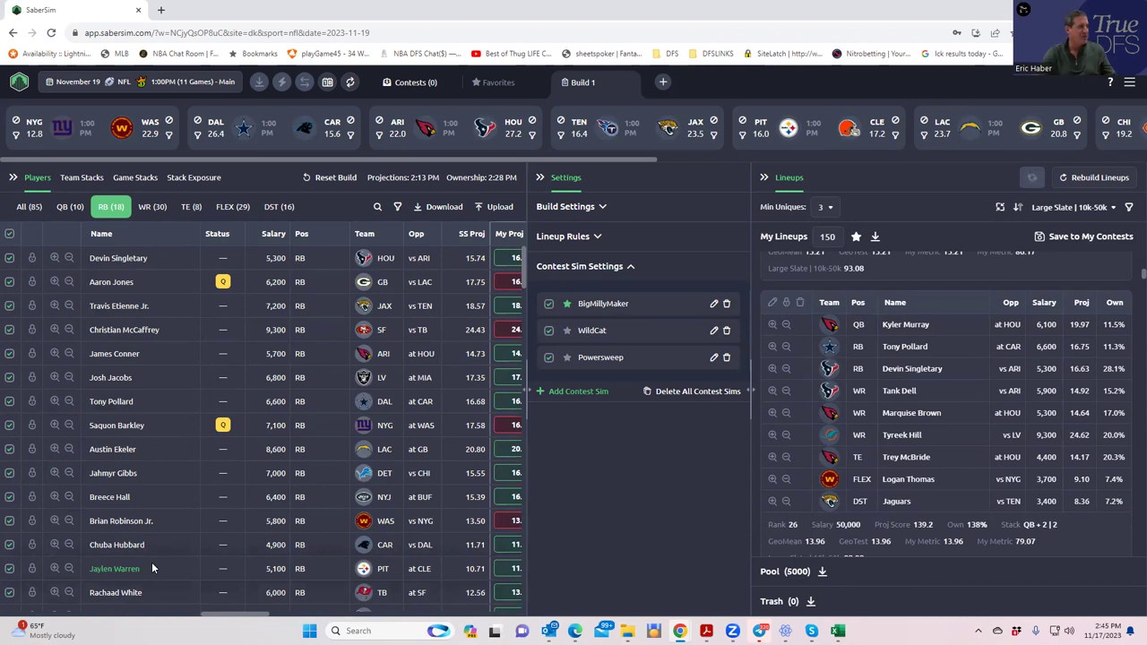
Filter the player table to the 10 quarterbacks, led by Kyler Murray at 6,100.
{"action": "left_click", "coordinate": [70, 210]}
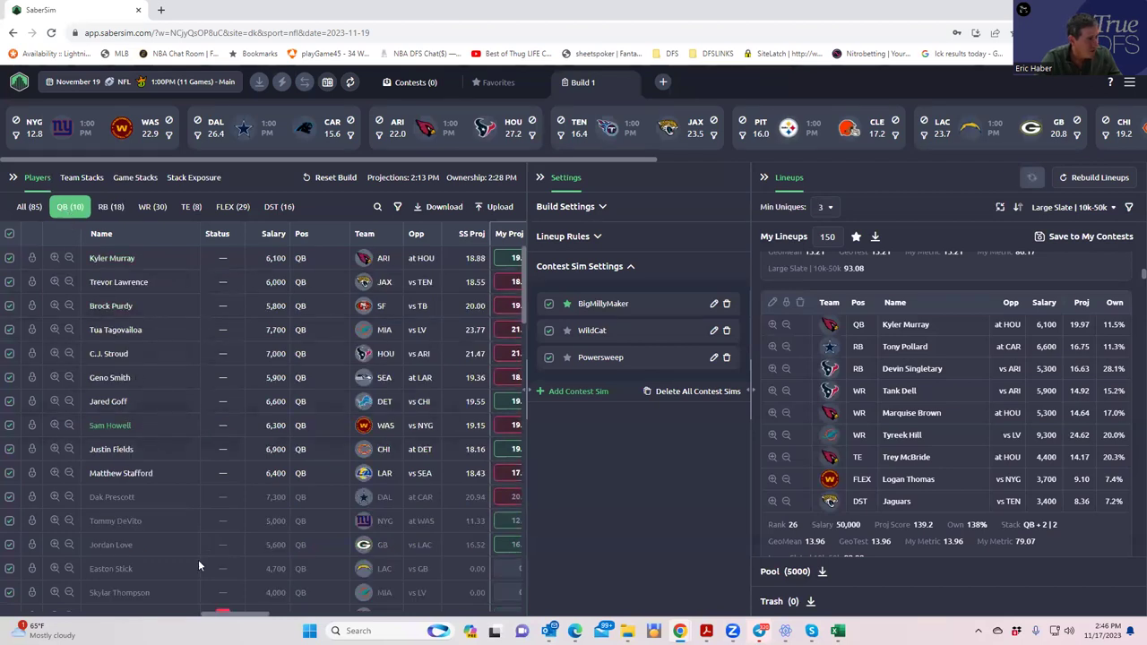
{"action": "scroll", "coordinate": [287, 612], "scroll_direction": "right", "scroll_amount": 2}
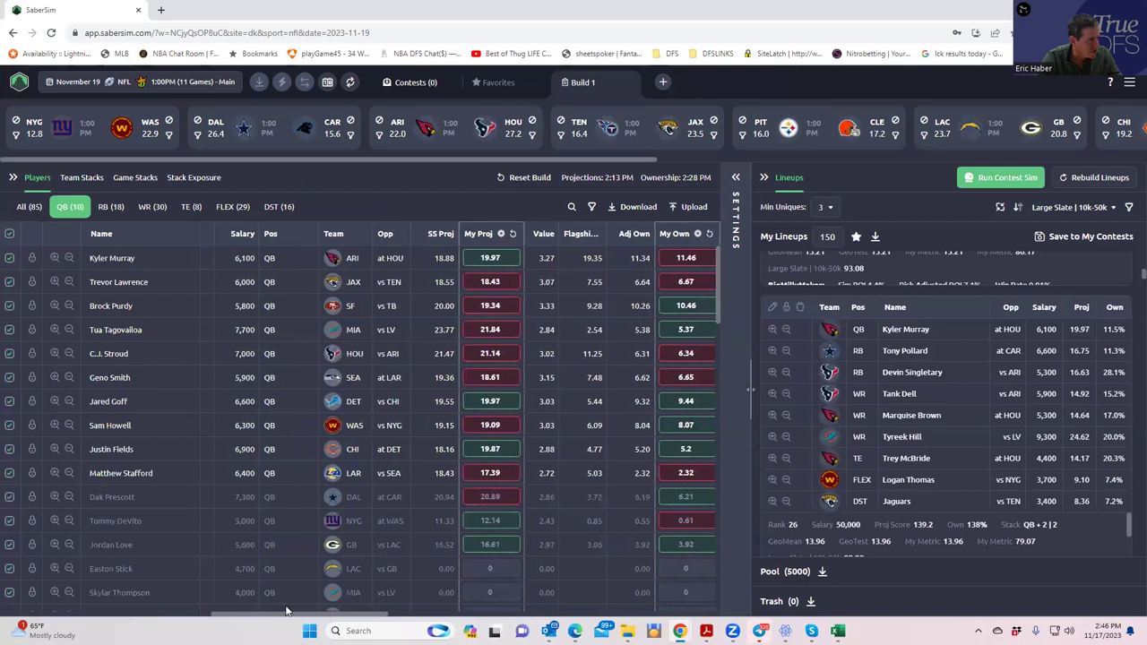
{"action": "scroll", "coordinate": [306, 606], "scroll_direction": "left", "scroll_amount": 3}
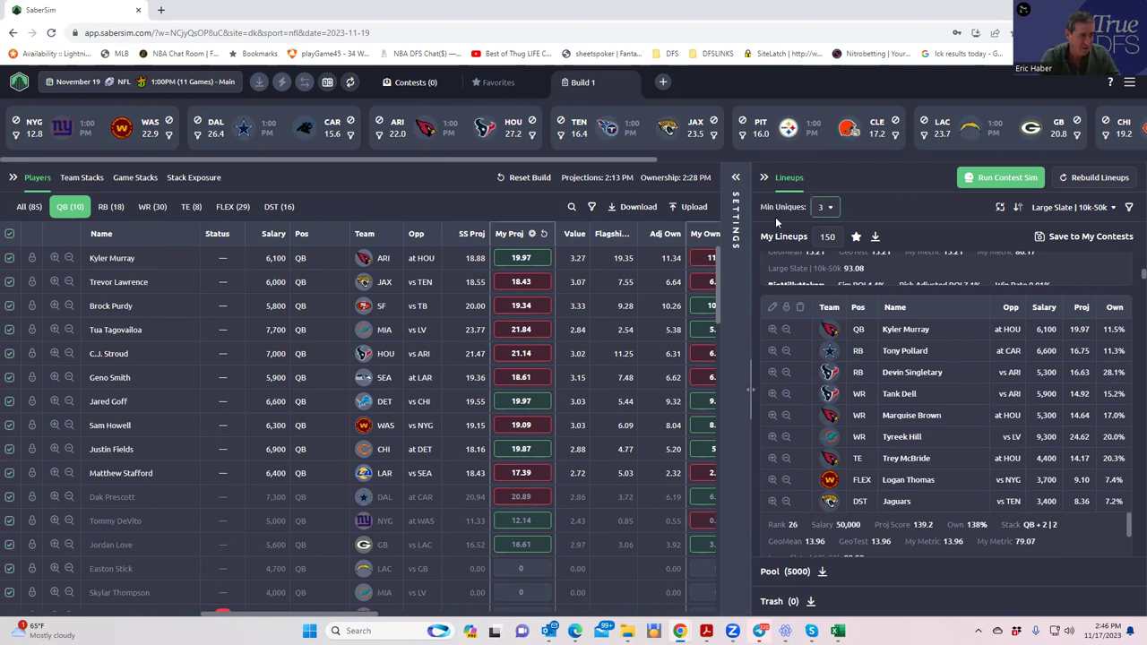
Reopen the Settings panel with the BigMillyMaker, WildCat and Powersweep contest sims.
{"action": "left_click", "coordinate": [733, 180]}
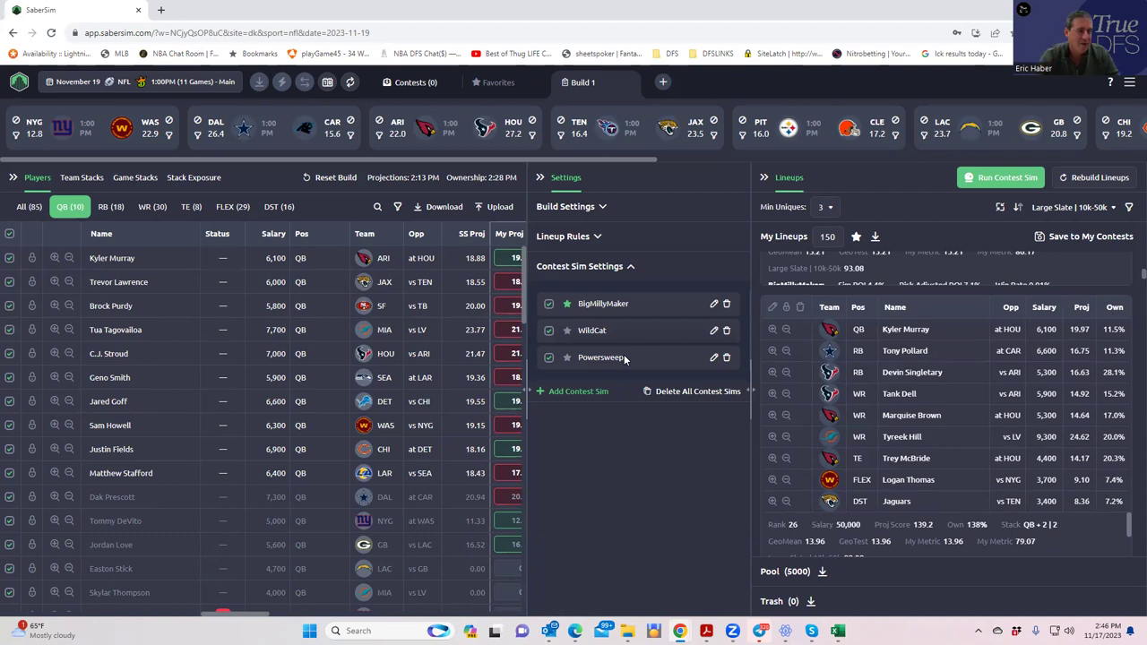
Sort the lineups by BigMillyMaker RAROI, topped by a Tua Tagovailoa lineup at 234.1%.
{"action": "left_click", "coordinate": [1087, 209]}
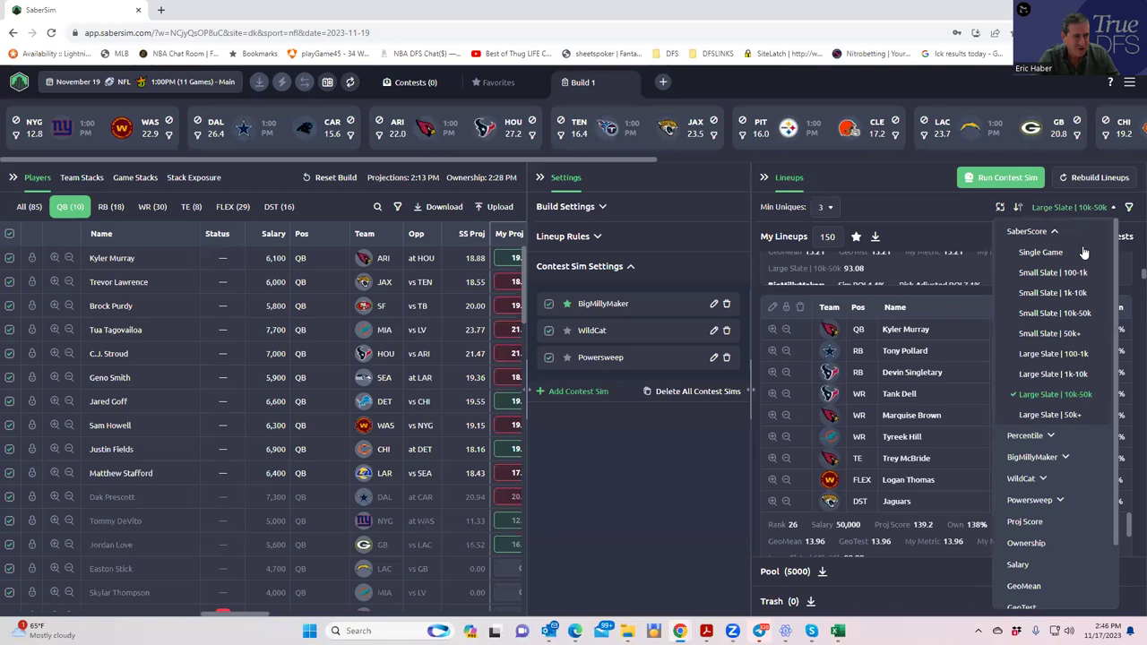
{"action": "left_click", "coordinate": [1055, 460]}
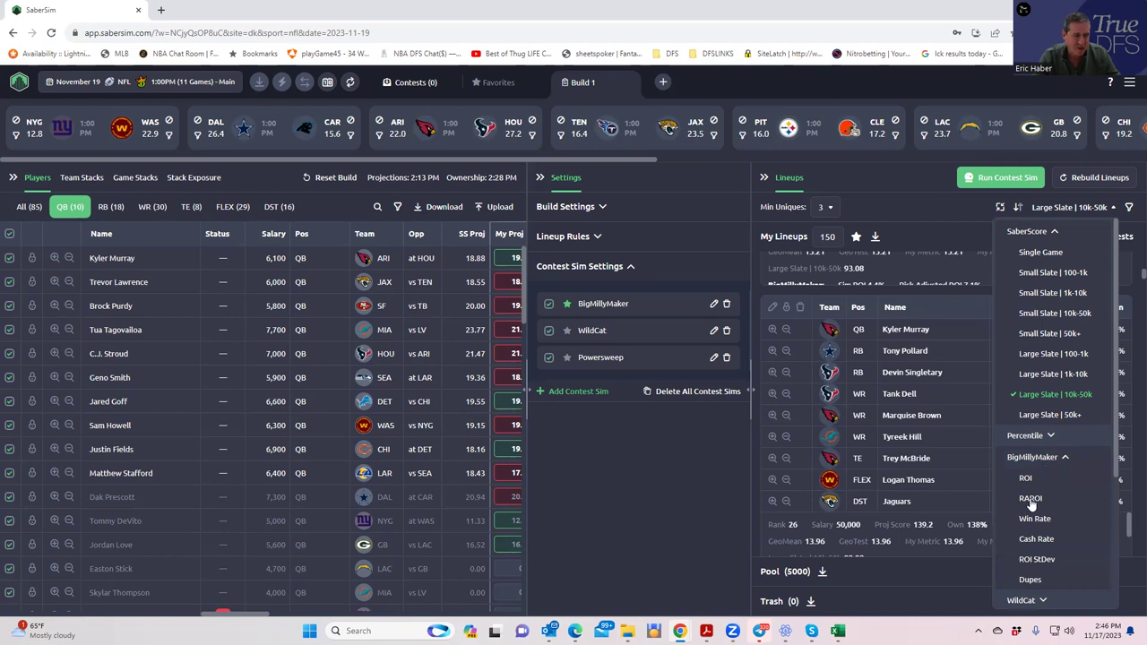
{"action": "left_click", "coordinate": [1031, 499]}
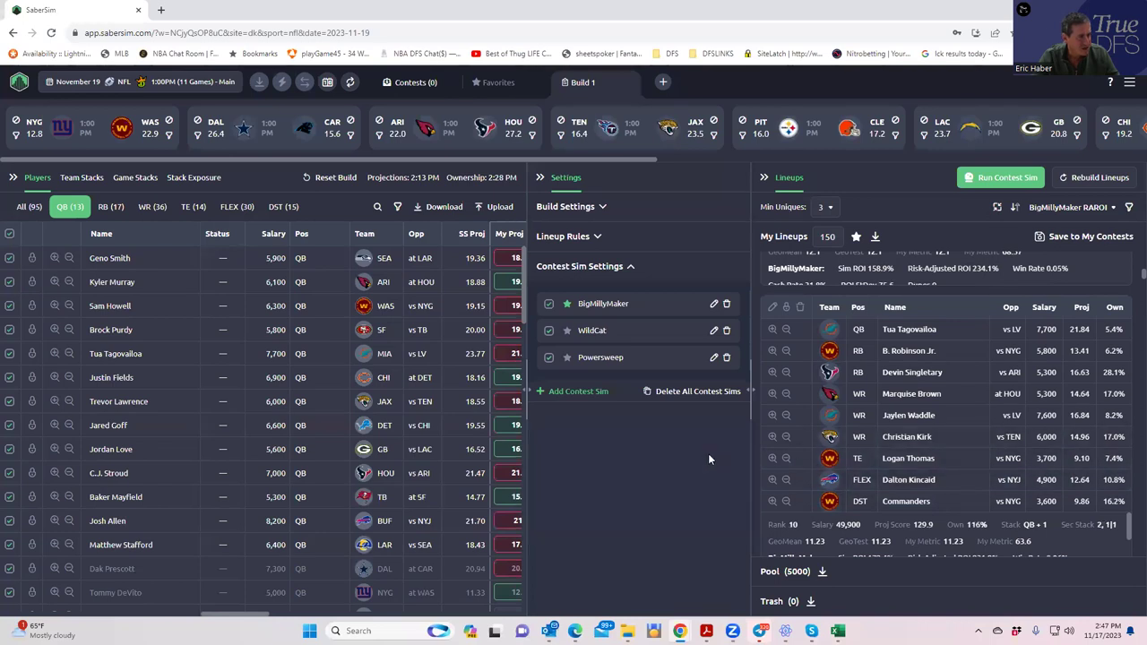
{"action": "left_click_drag", "start_coordinate": [260, 617], "coordinate": [137, 588]}
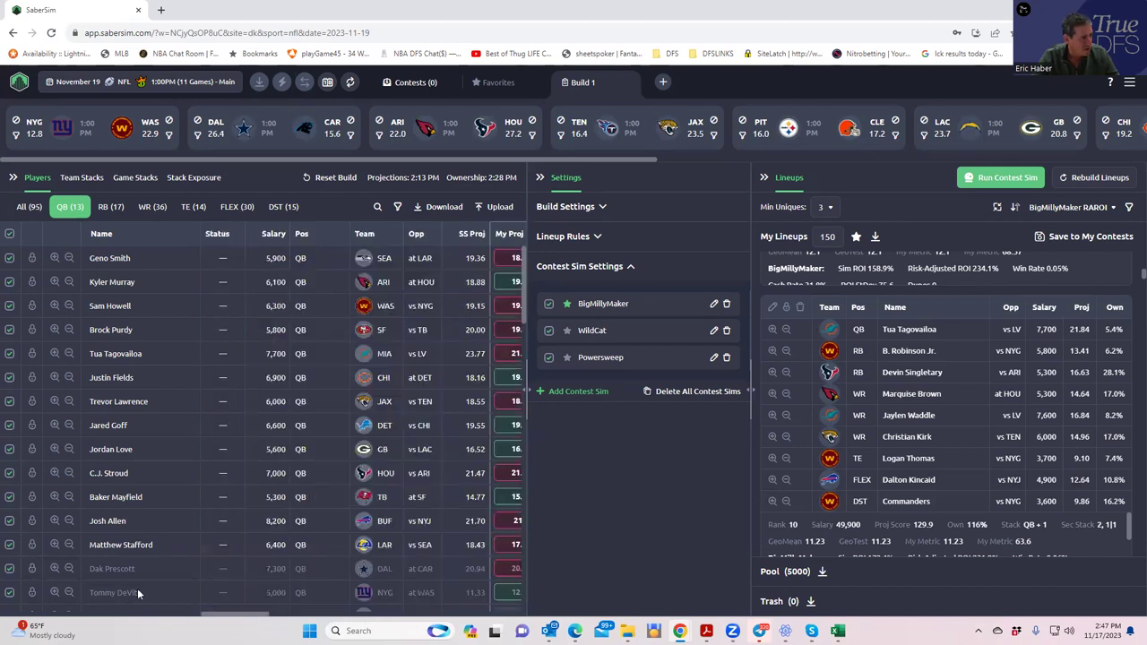
{"action": "left_click", "coordinate": [85, 179]}
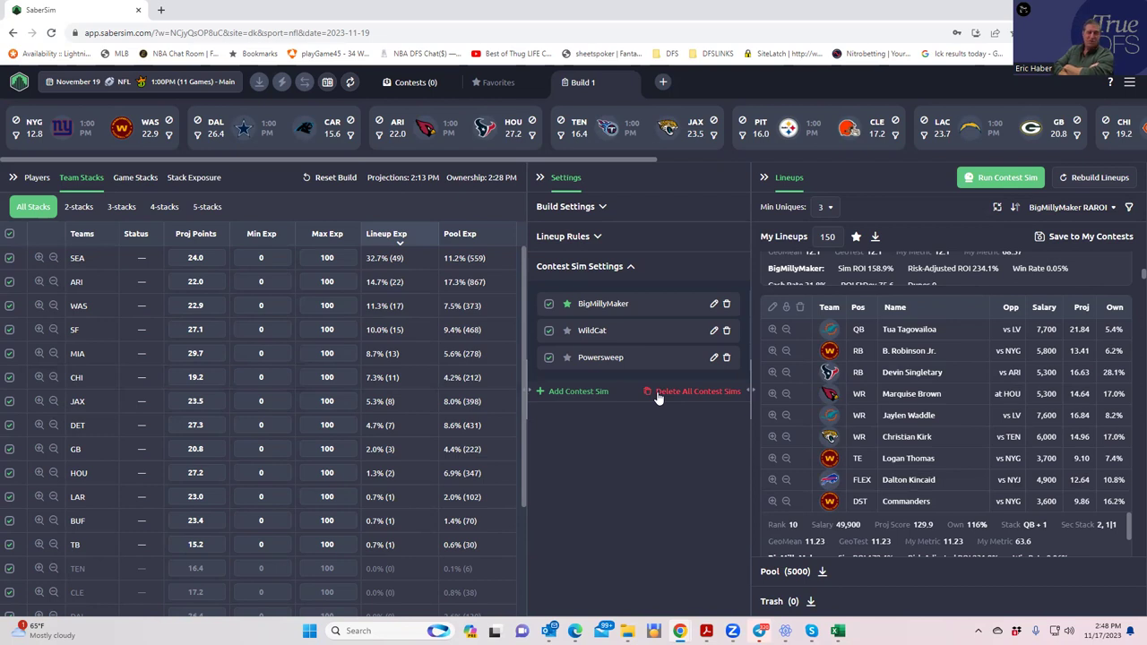
{"action": "left_click", "coordinate": [34, 183]}
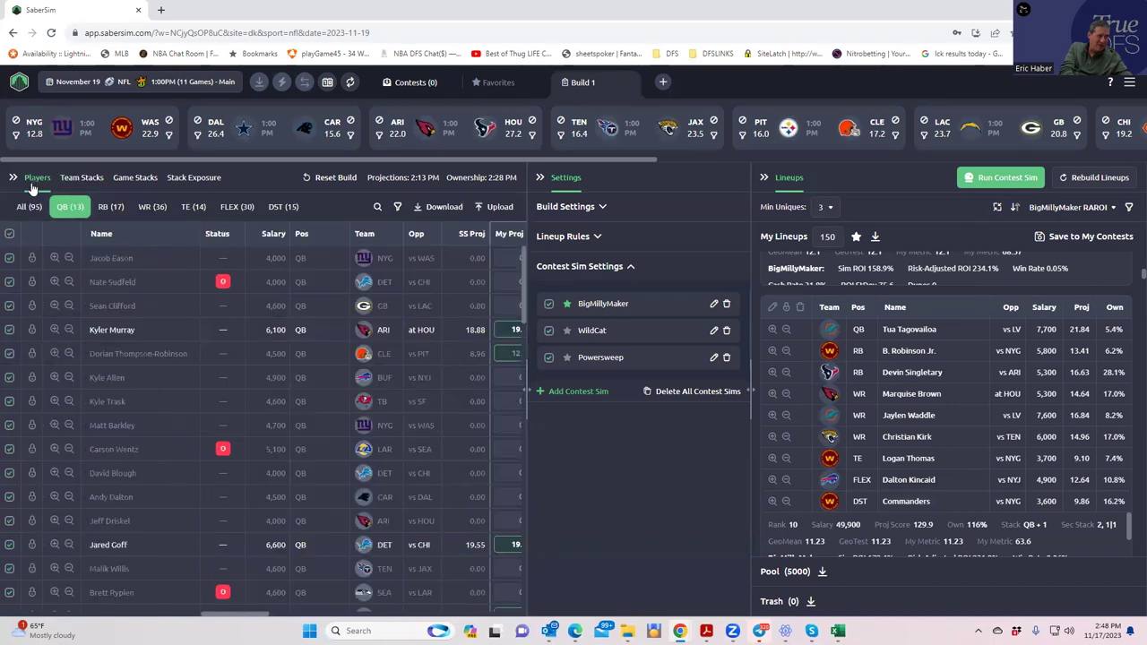
Filter the player table to the 17 running backs, led by Devin Singletary at 5,300.
{"action": "left_click", "coordinate": [110, 208]}
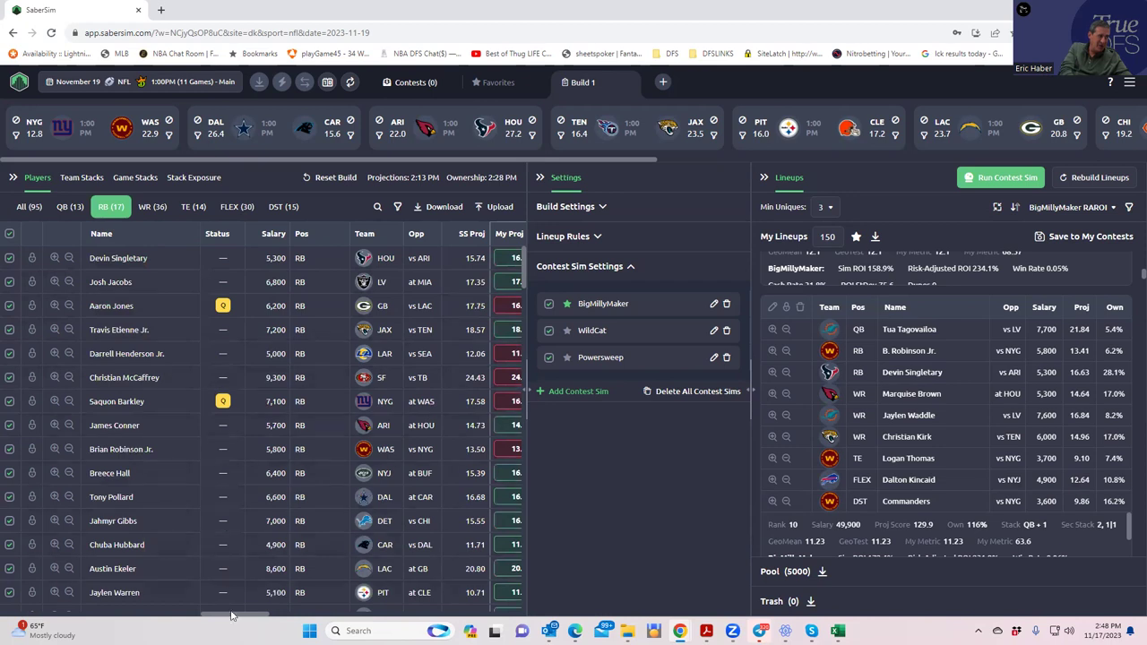
{"action": "mouse_move", "coordinate": [242, 617]}
{"action": "left_mouse_down"}
{"action": "mouse_move", "coordinate": [341, 617]}
{"action": "mouse_move", "coordinate": [235, 616]}
{"action": "left_mouse_up"}
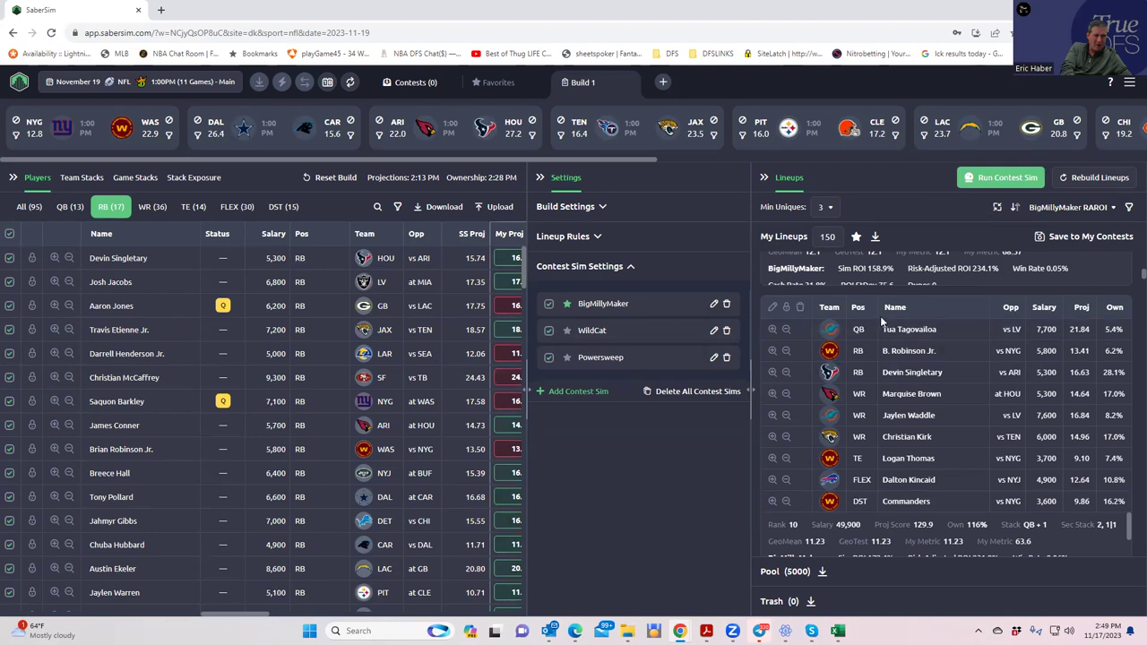
{"action": "scroll", "coordinate": [880, 316], "scroll_direction": "up", "scroll_amount": 2}
{"action": "left_click", "coordinate": [1076, 208]}
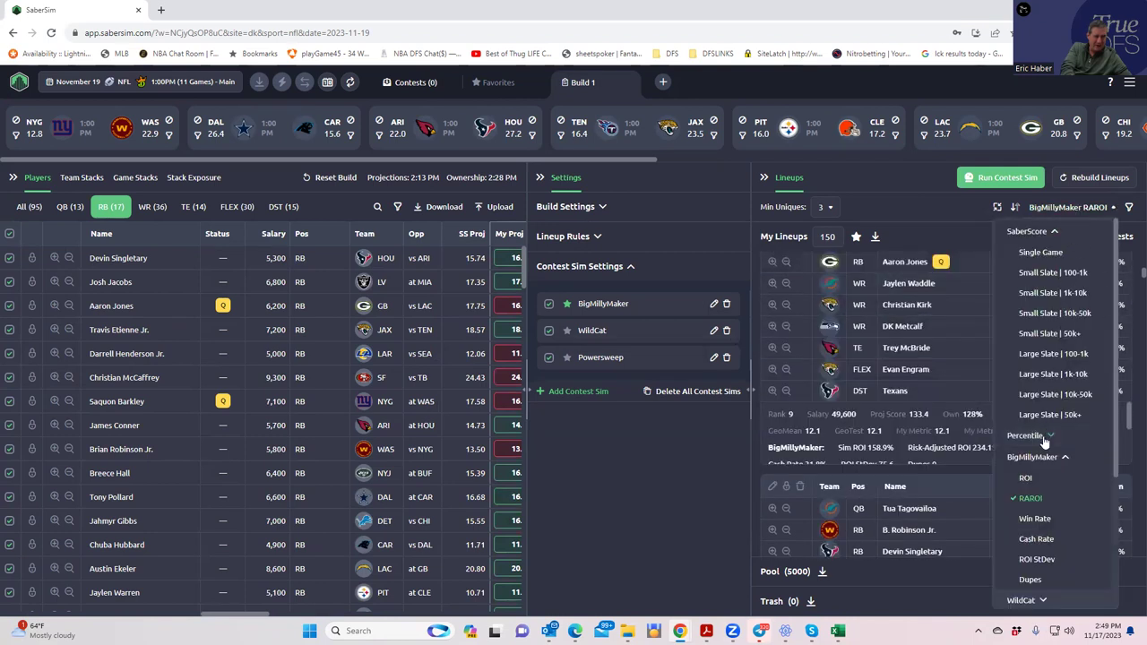
{"action": "scroll", "coordinate": [1049, 475], "scroll_direction": "down", "scroll_amount": 3}
{"action": "left_click", "coordinate": [1038, 404]}
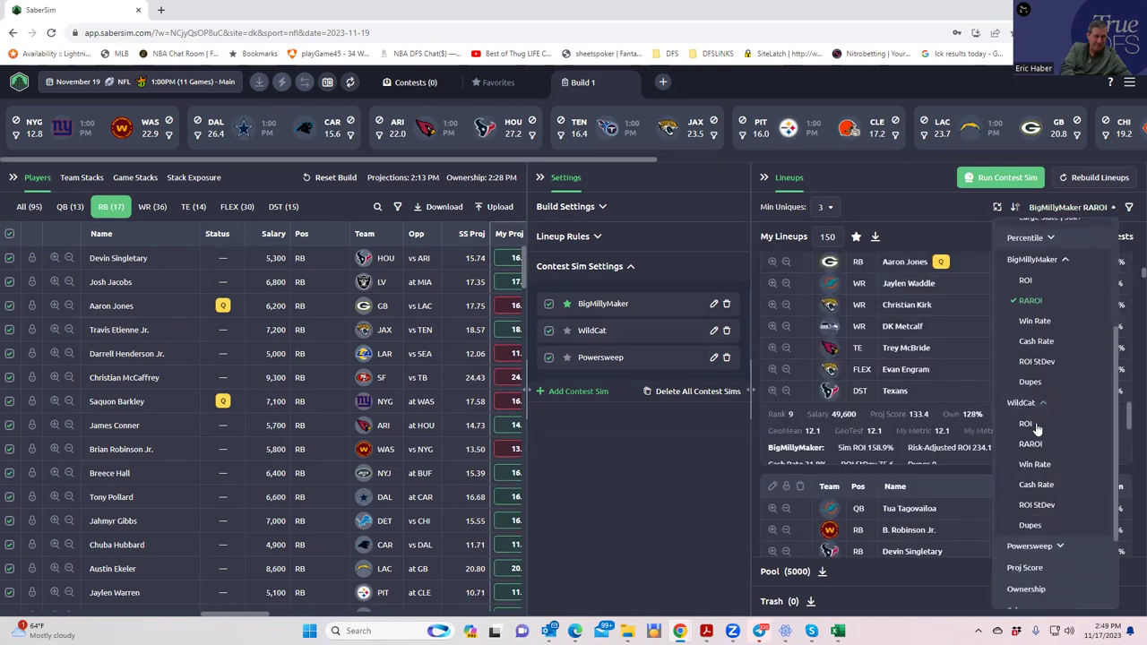
{"action": "left_click", "coordinate": [1033, 445]}
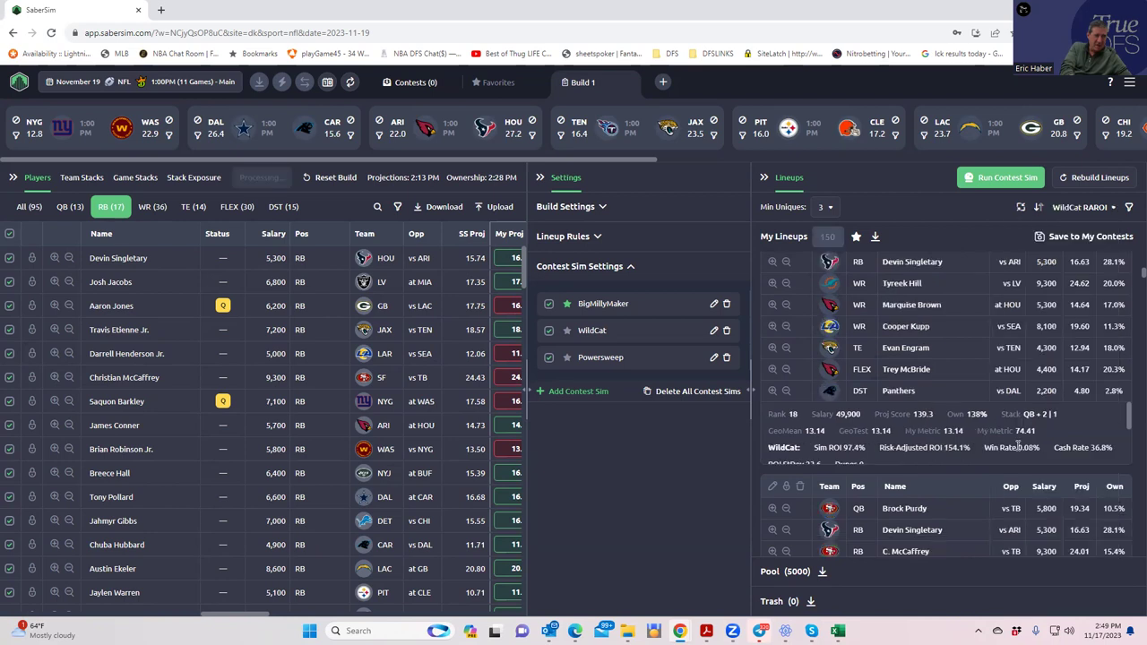
{"action": "scroll", "coordinate": [806, 396], "scroll_direction": "up", "scroll_amount": 3}
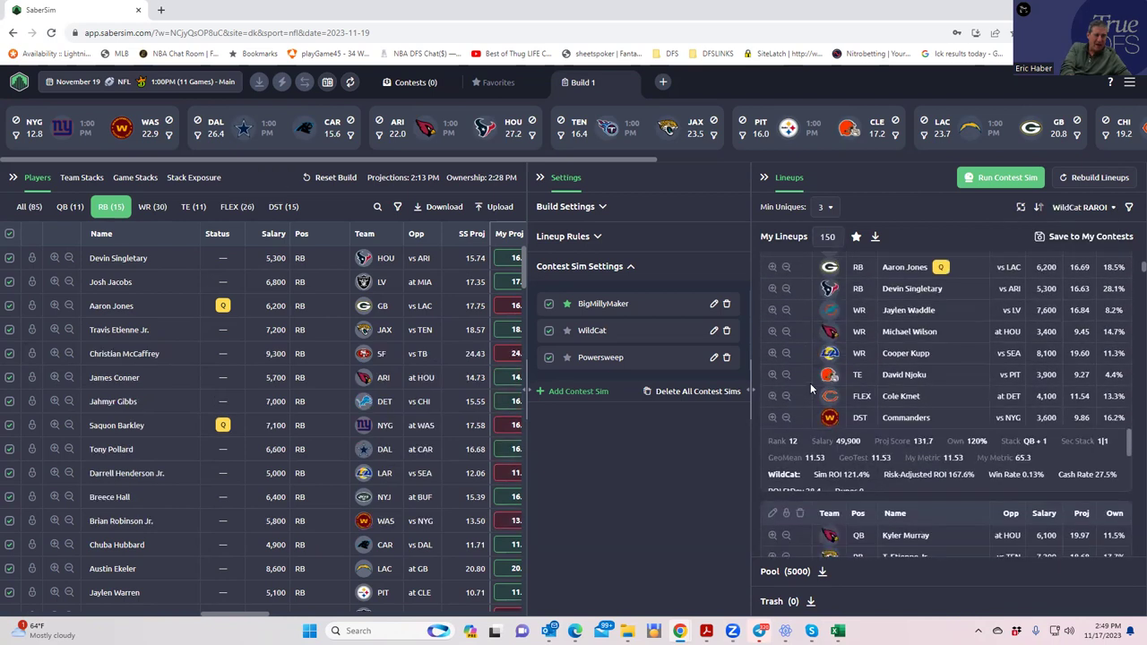
{"action": "scroll", "coordinate": [809, 385], "scroll_direction": "up", "scroll_amount": 5}
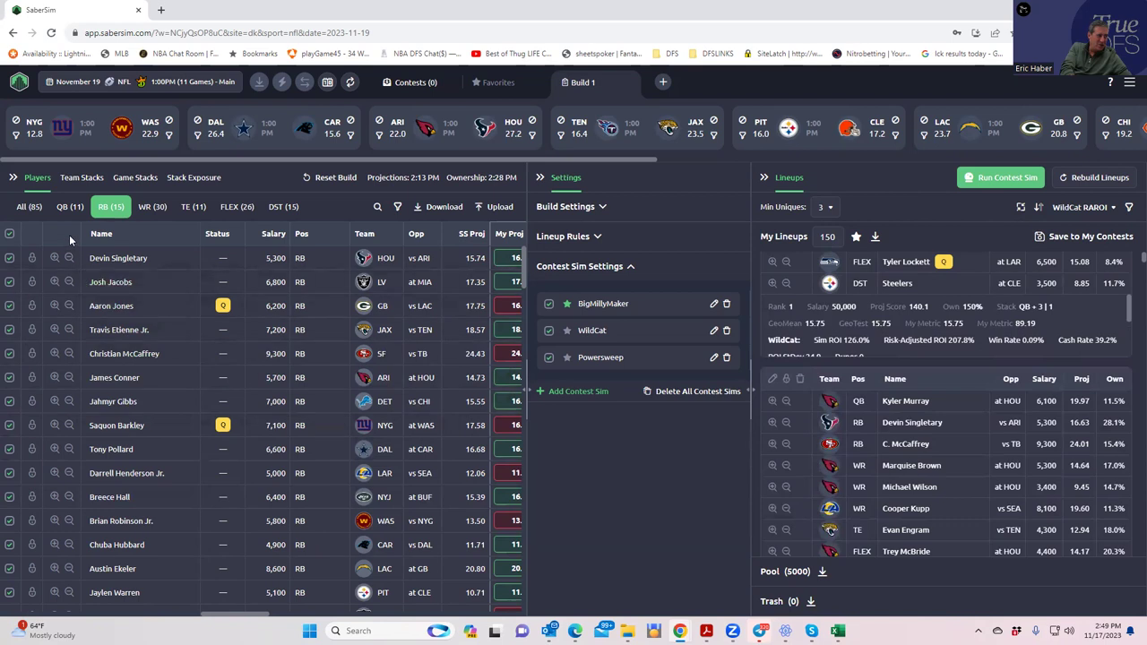
{"action": "left_click", "coordinate": [82, 178]}
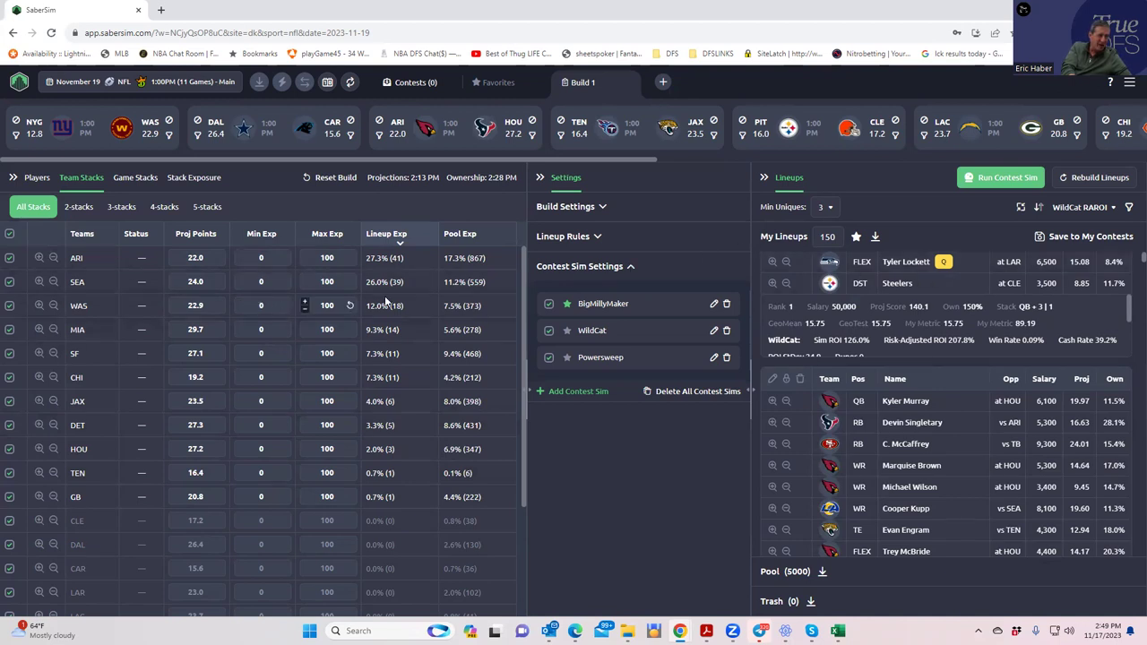
{"action": "scroll", "coordinate": [964, 402], "scroll_direction": "up", "scroll_amount": 1}
{"action": "scroll", "coordinate": [965, 397], "scroll_direction": "down", "scroll_amount": 3}
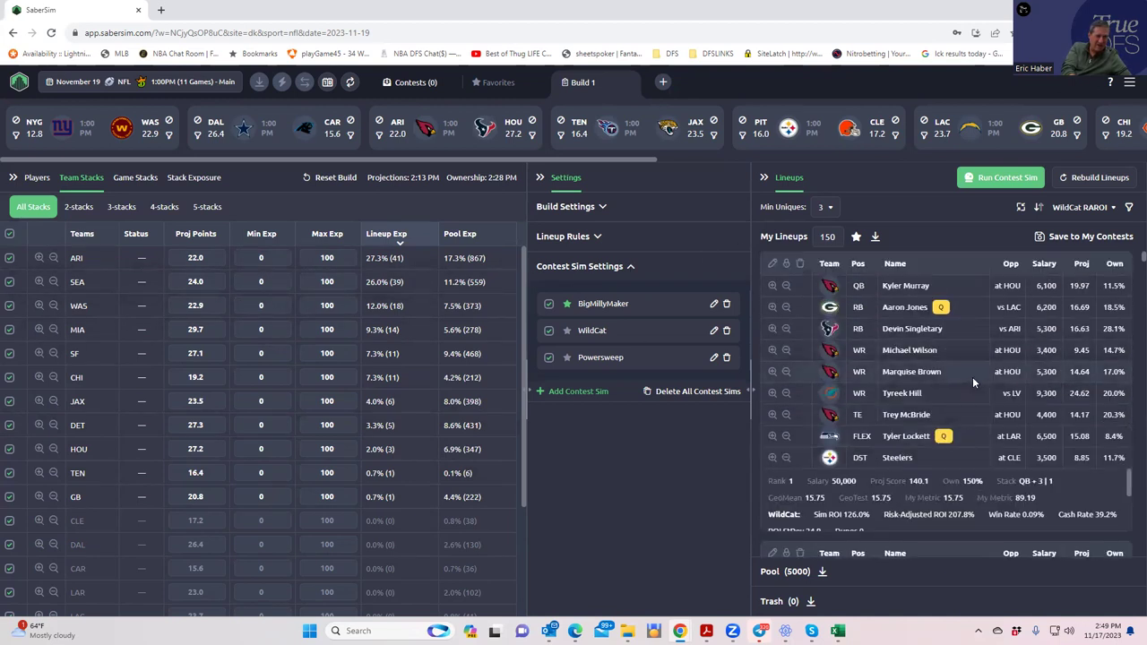
{"action": "scroll", "coordinate": [974, 380], "scroll_direction": "down", "scroll_amount": 1}
{"action": "scroll", "coordinate": [977, 376], "scroll_direction": "down", "scroll_amount": 5}
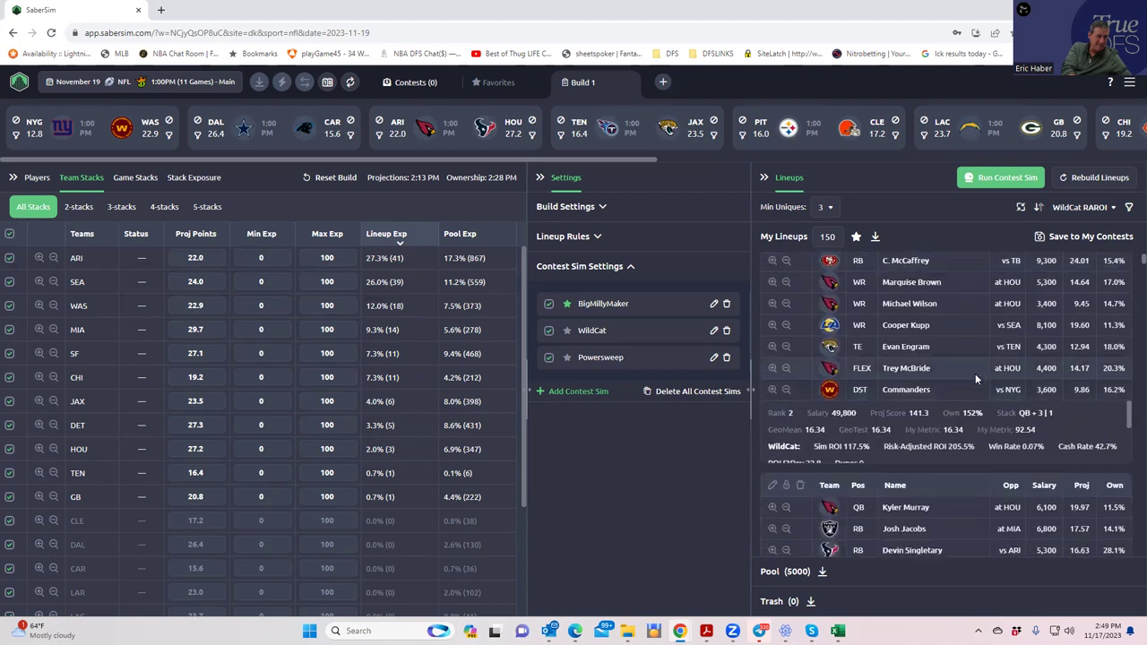
{"action": "scroll", "coordinate": [975, 374], "scroll_direction": "up", "scroll_amount": 8}
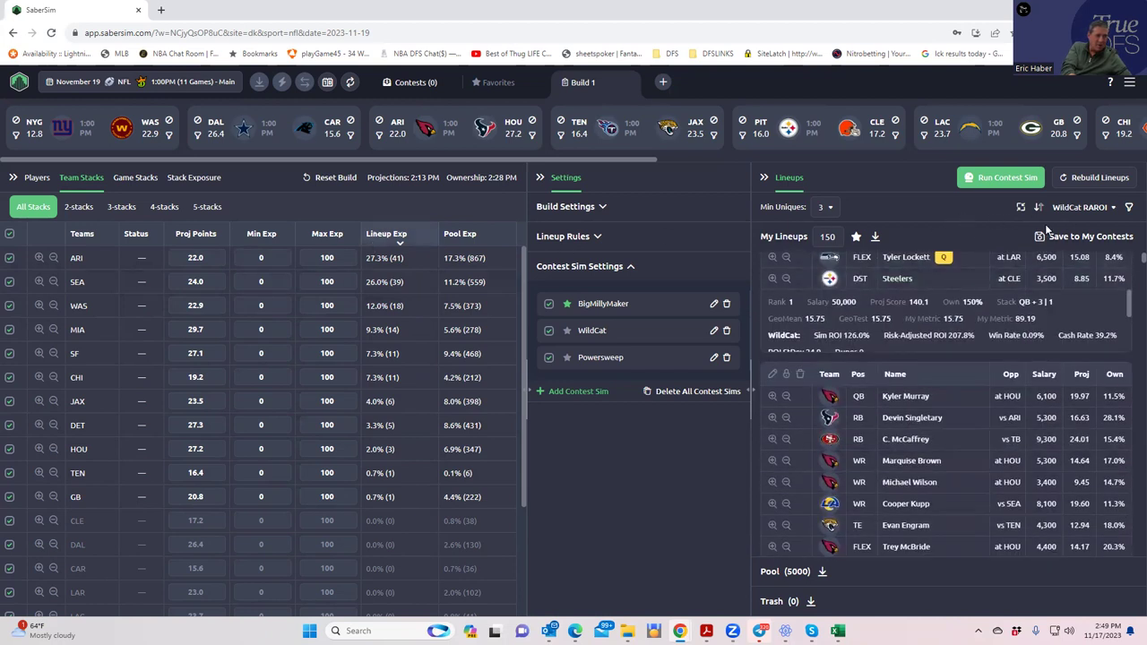
Re-sort the lineups by Powersweep RAROI, now led by a Geno Smith lineup at 175.0%.
{"action": "left_click", "coordinate": [1081, 207]}
{"action": "scroll", "coordinate": [1045, 434], "scroll_direction": "down", "scroll_amount": 2}
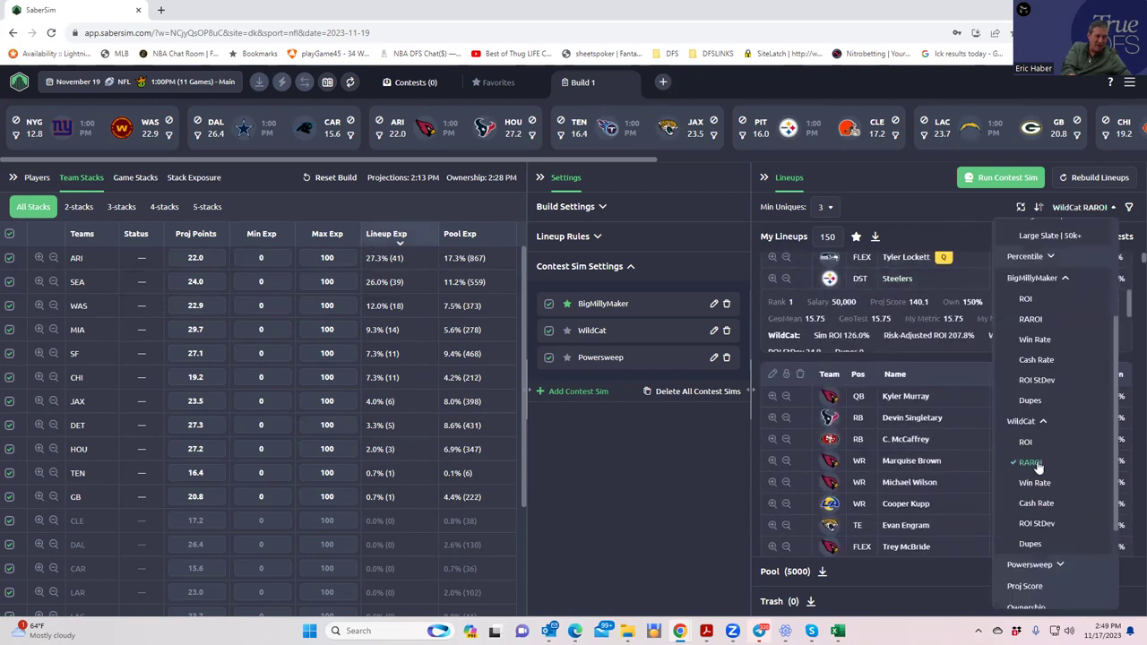
{"action": "scroll", "coordinate": [1054, 455], "scroll_direction": "down", "scroll_amount": 3}
{"action": "left_click", "coordinate": [1044, 425]}
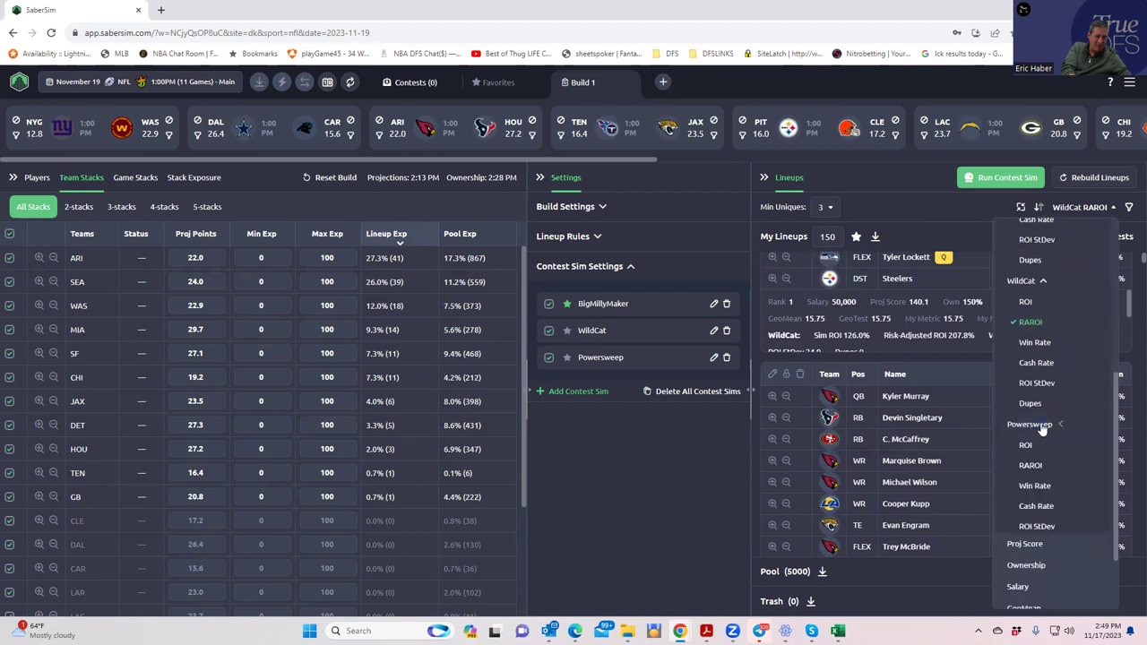
{"action": "left_click", "coordinate": [1031, 466]}
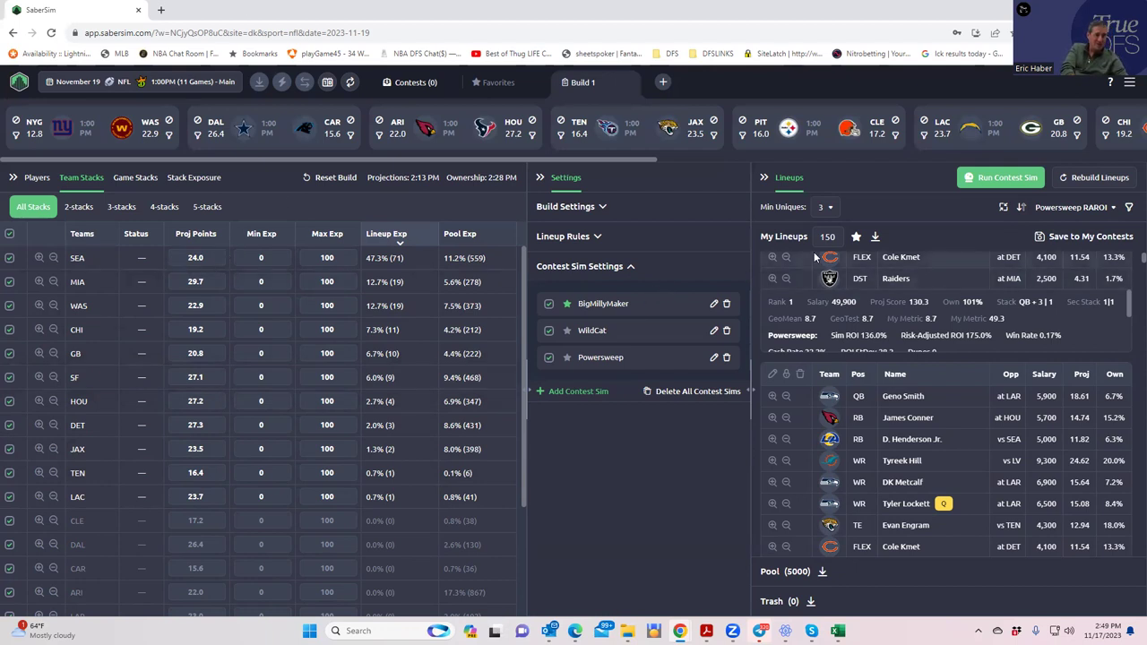
{"action": "scroll", "coordinate": [170, 329], "scroll_direction": "down", "scroll_amount": 1}
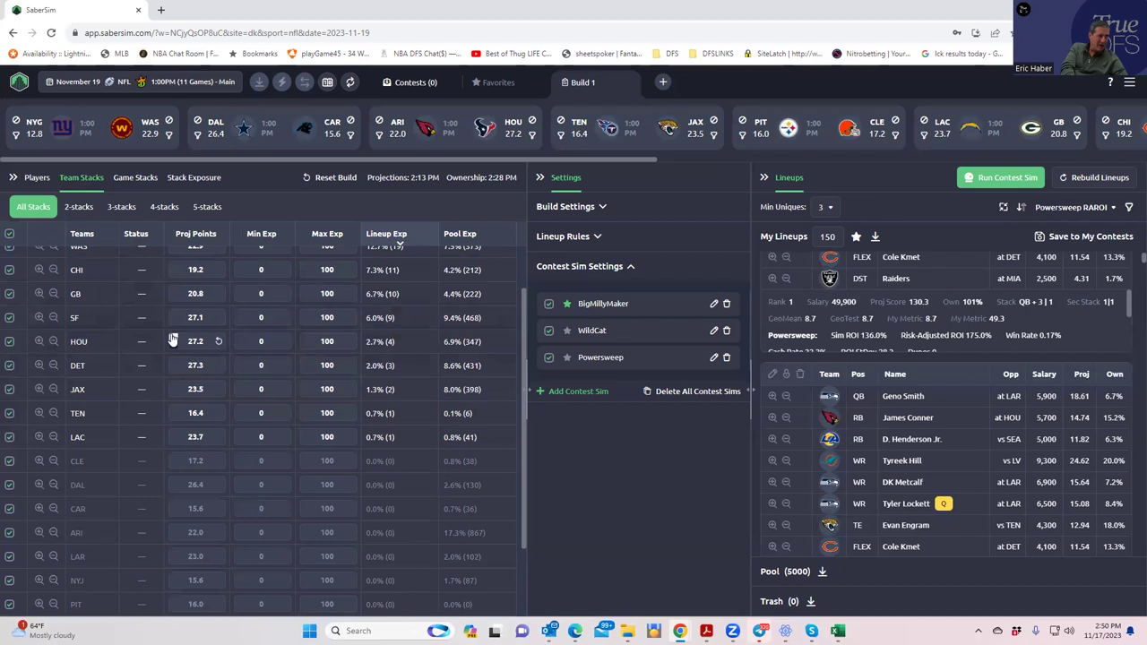
{"action": "scroll", "coordinate": [196, 460], "scroll_direction": "up", "scroll_amount": 1}
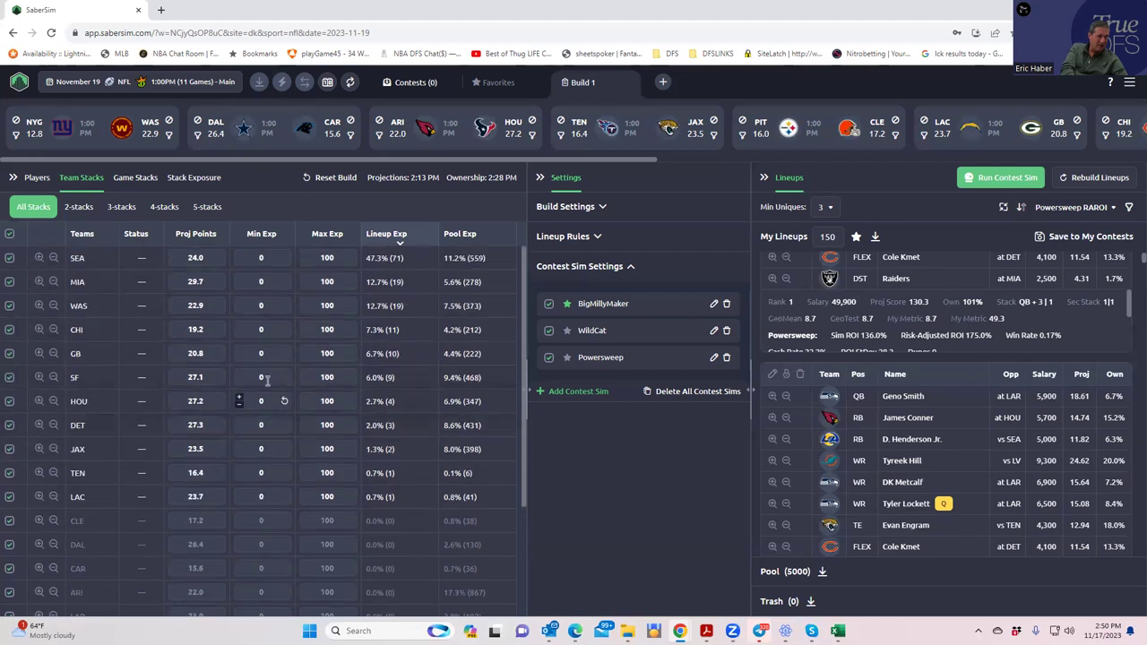
{"action": "scroll", "coordinate": [941, 320], "scroll_direction": "up", "scroll_amount": 3}
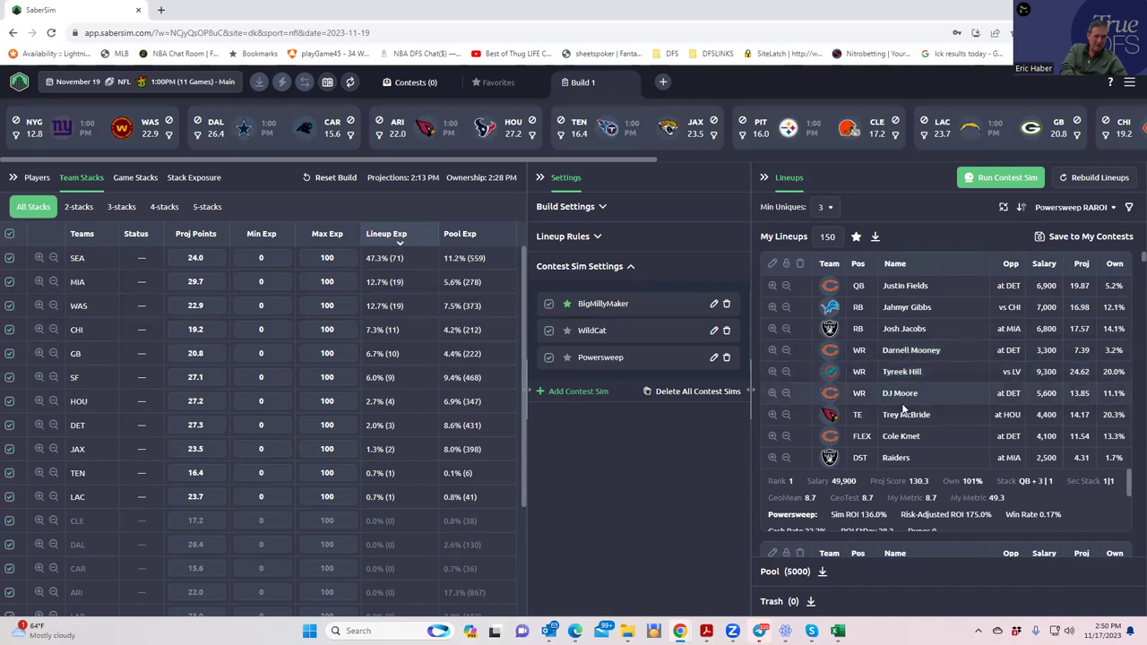
{"action": "scroll", "coordinate": [903, 408], "scroll_direction": "down", "scroll_amount": 3}
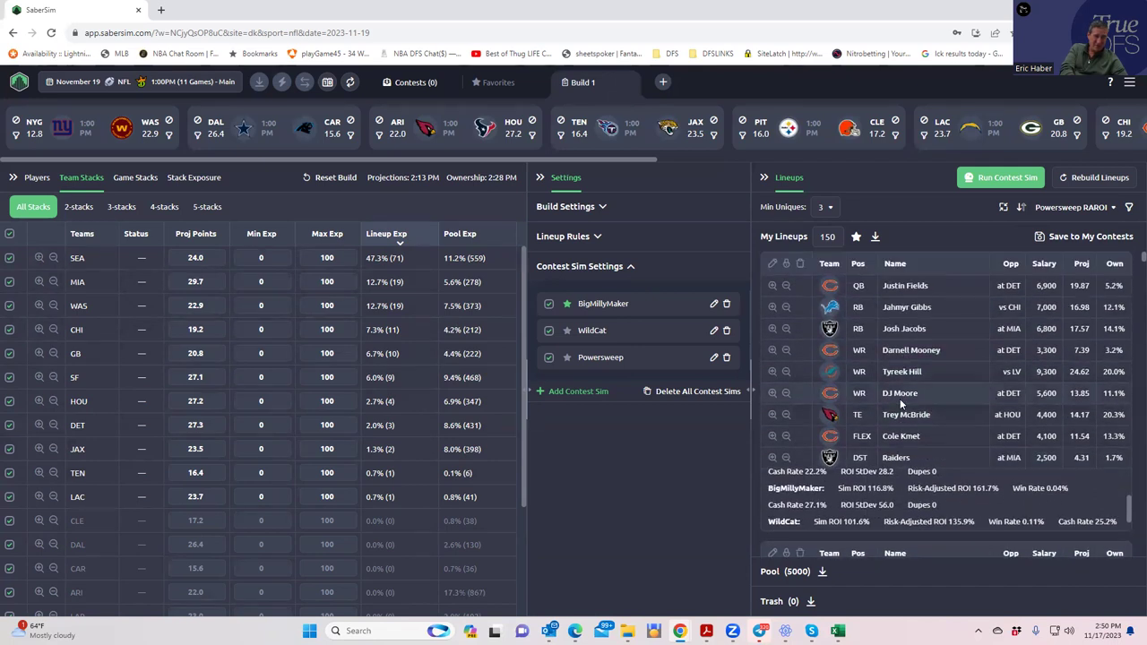
{"action": "scroll", "coordinate": [901, 404], "scroll_direction": "down", "scroll_amount": 5}
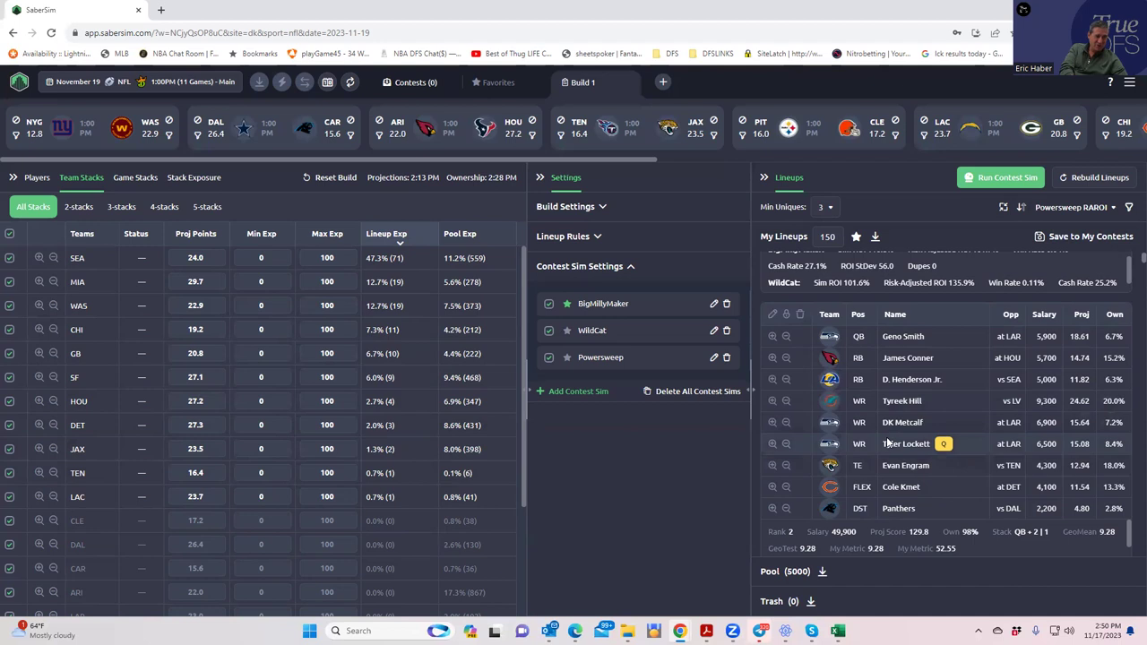
{"action": "scroll", "coordinate": [890, 453], "scroll_direction": "down", "scroll_amount": 5}
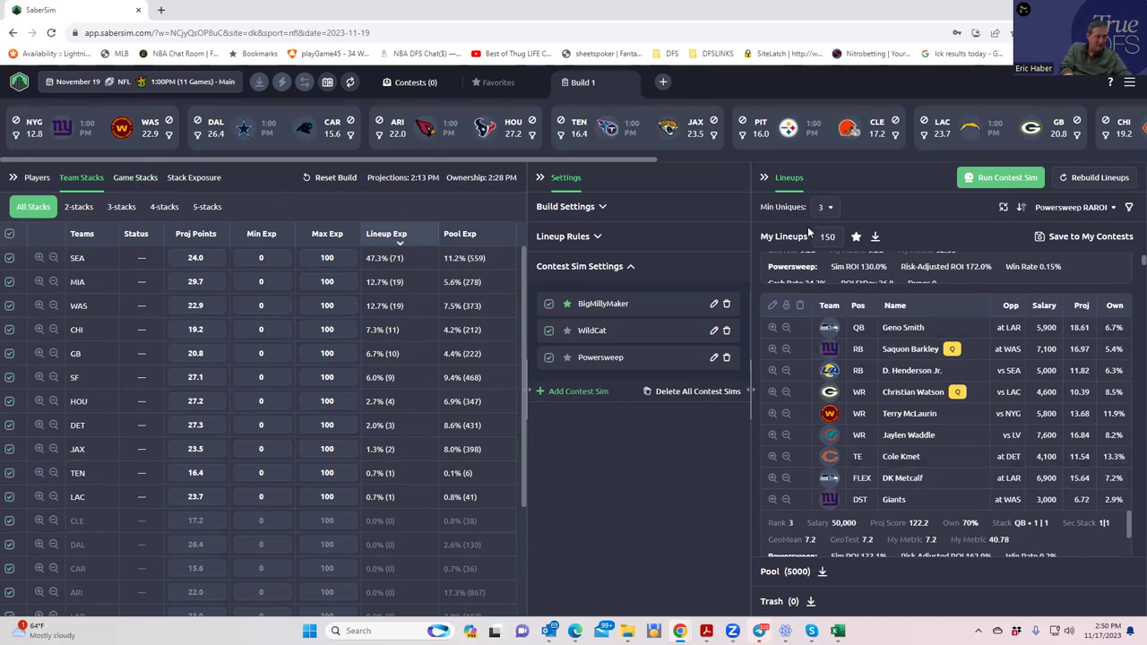
Switch to the Players list, then open File Explorer at KrugNFL Dropbox > DFSSheets > TrueDFS > NFL.
{"action": "left_click", "coordinate": [38, 177]}
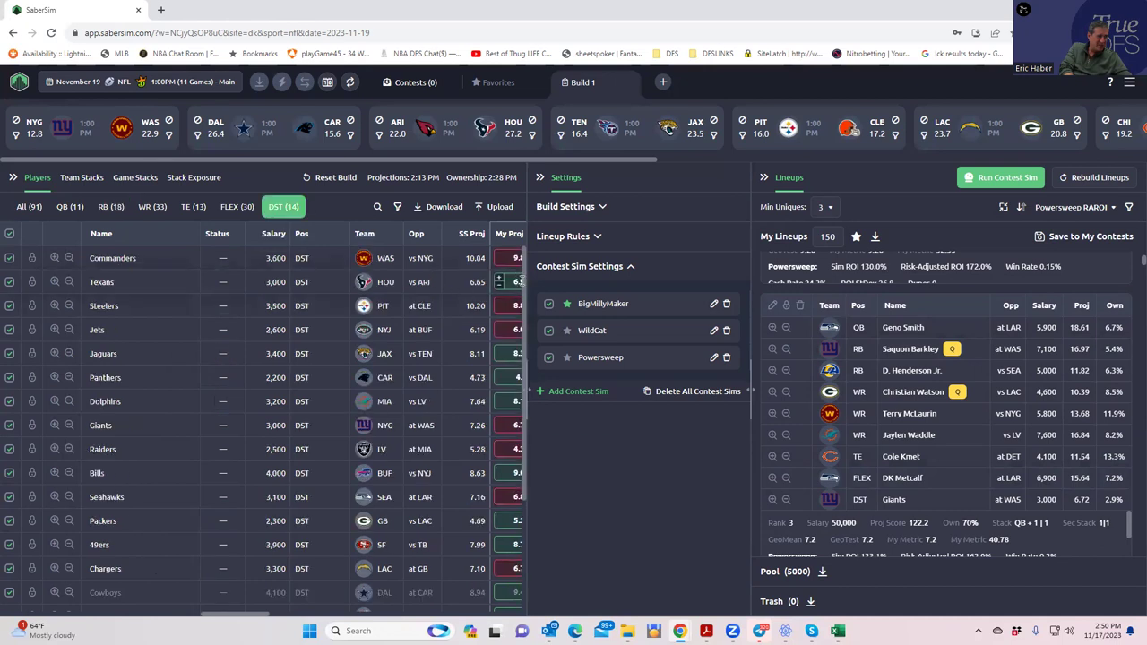
{"action": "left_click_drag", "start_coordinate": [260, 615], "coordinate": [169, 597]}
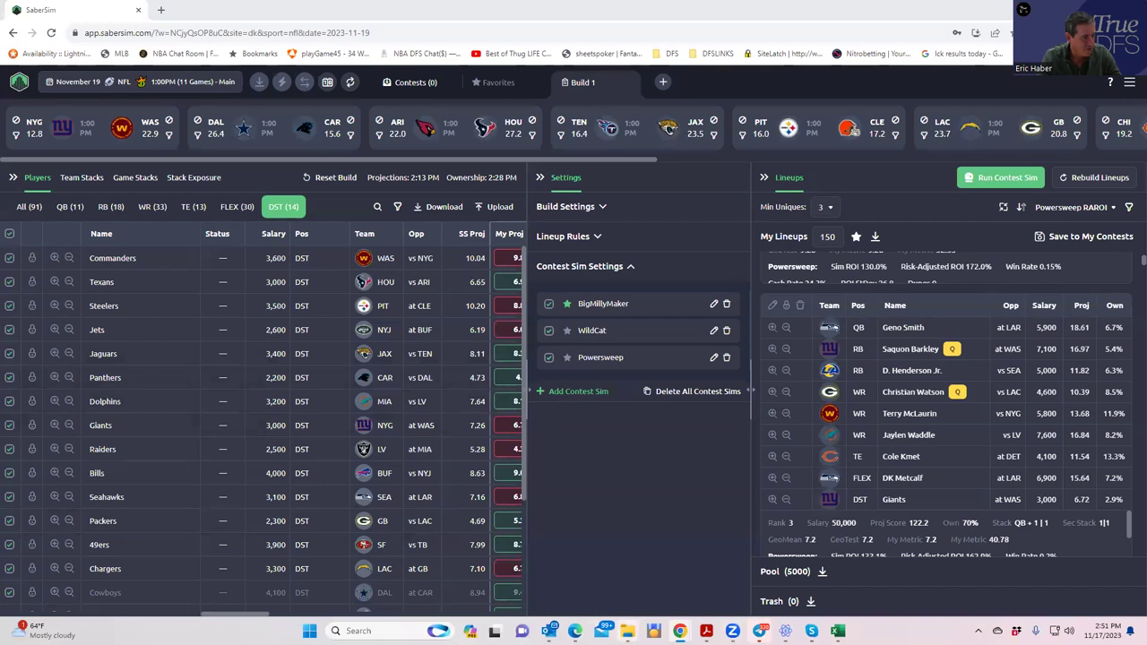
{"action": "mouse_move", "coordinate": [628, 633]}
{"action": "left_click", "coordinate": [427, 578]}
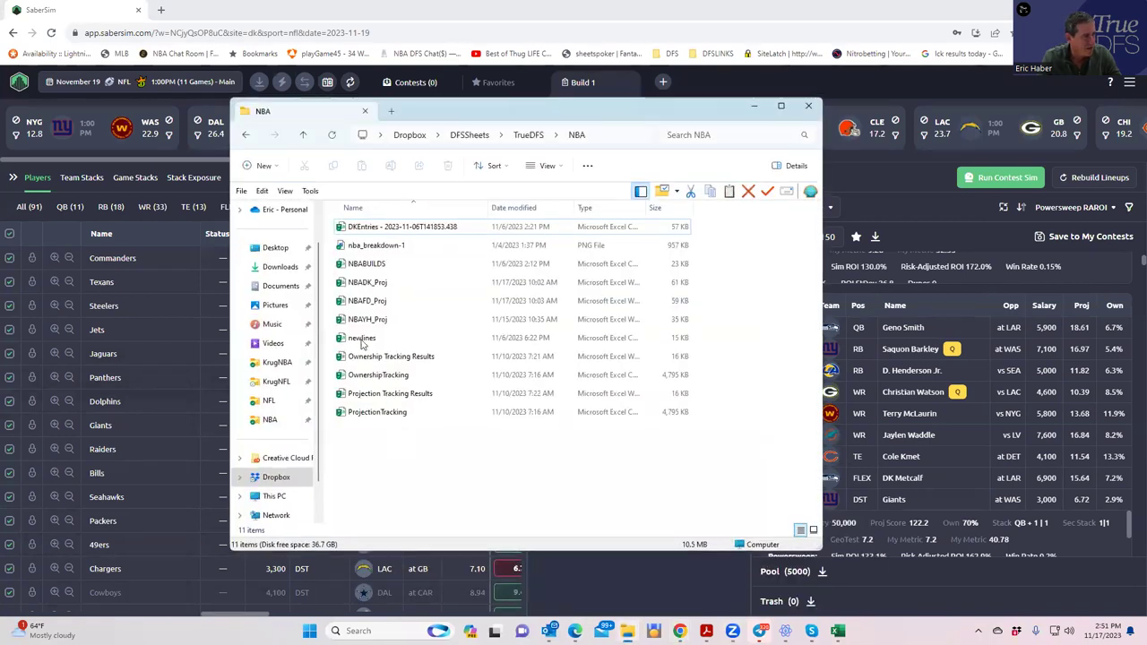
{"action": "left_click", "coordinate": [276, 382]}
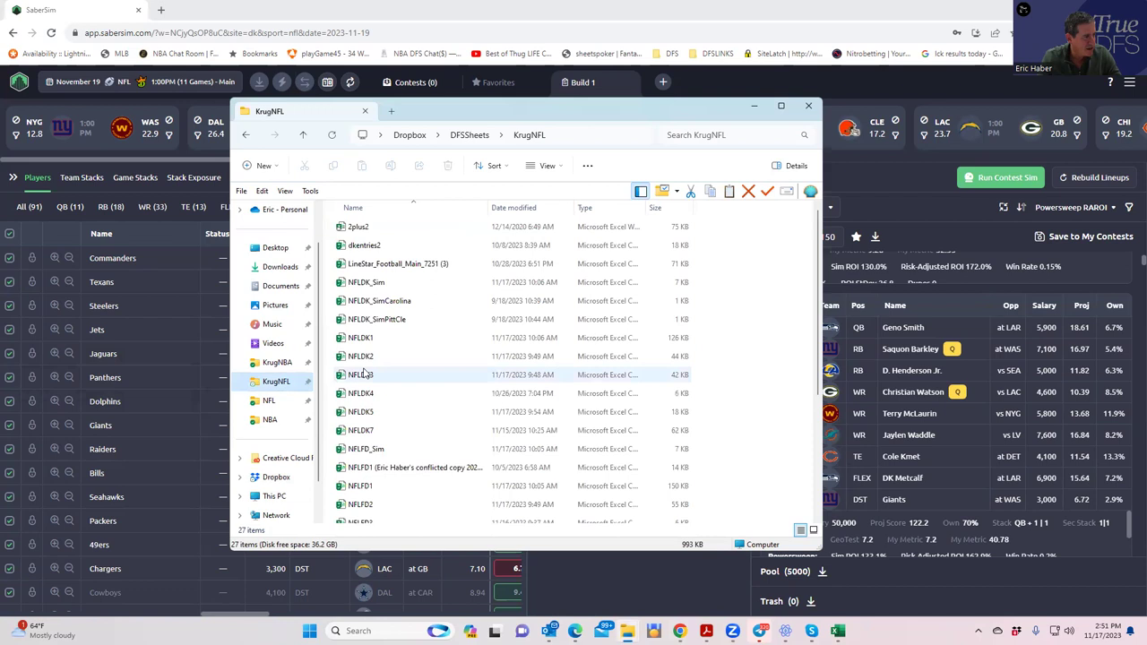
{"action": "left_click", "coordinate": [276, 397]}
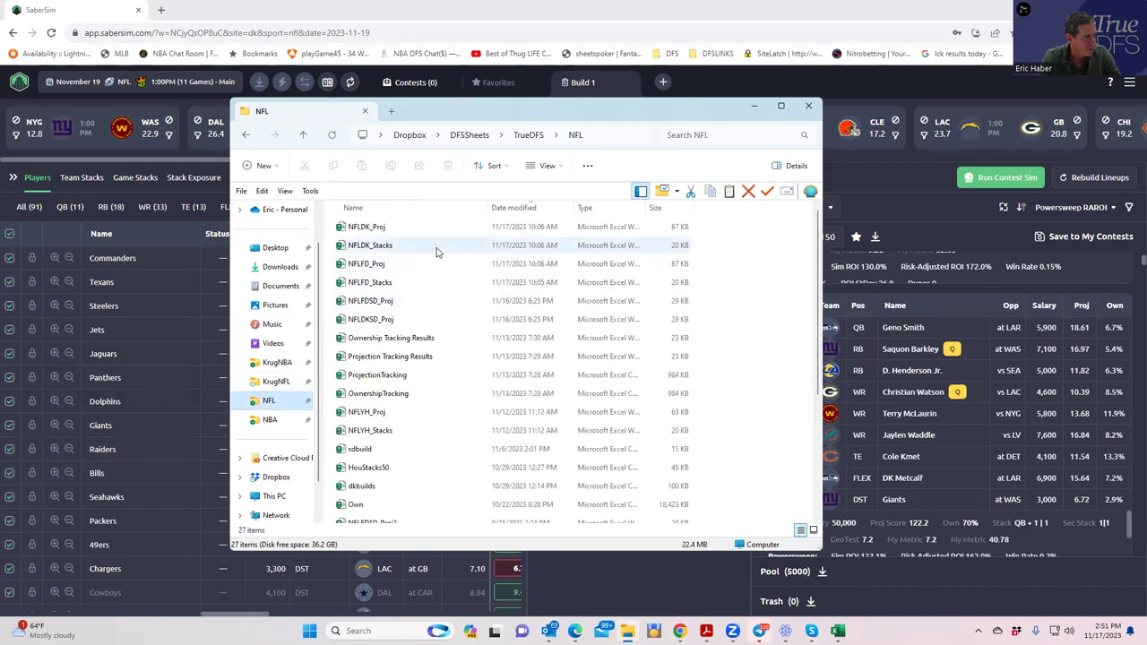
Minimize Explorer and list all November 19, 2023 NFL slates for FanDuel instead of DraftKings.
{"action": "left_click", "coordinate": [754, 106]}
{"action": "left_click", "coordinate": [185, 86]}
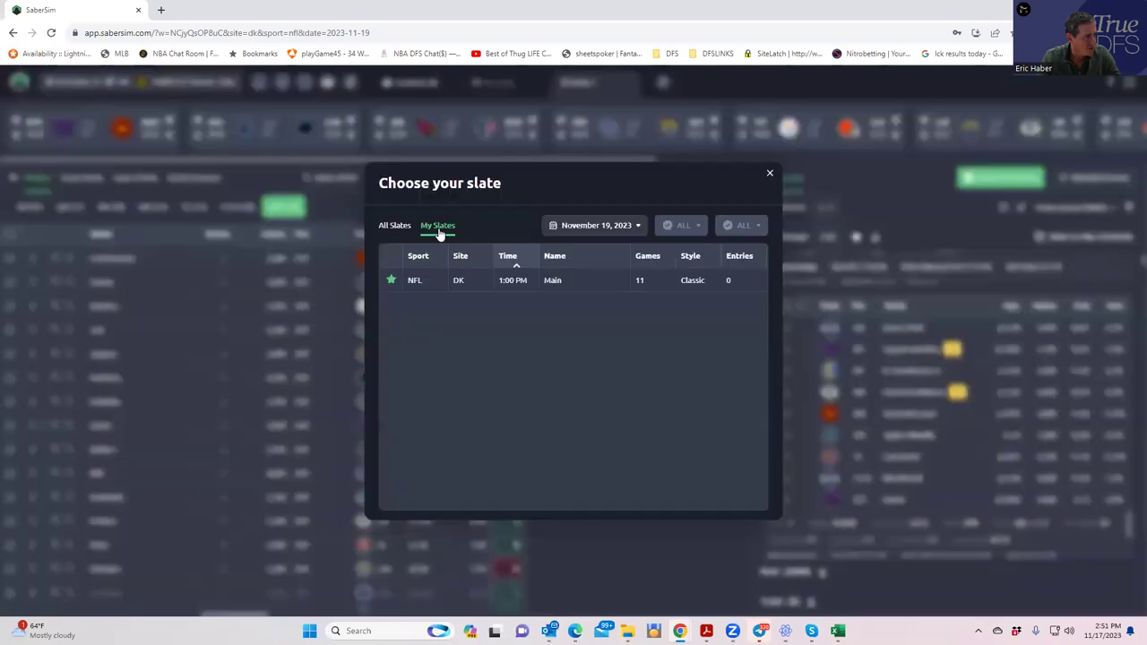
{"action": "left_click", "coordinate": [394, 226]}
{"action": "left_click", "coordinate": [730, 225]}
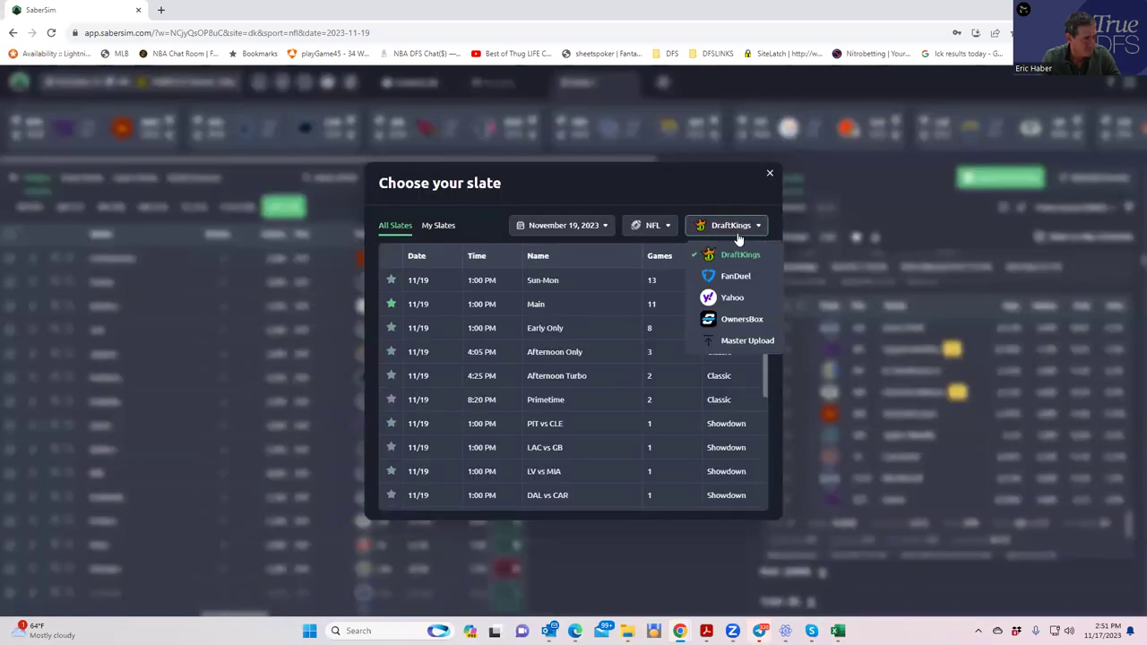
{"action": "left_click", "coordinate": [725, 278]}
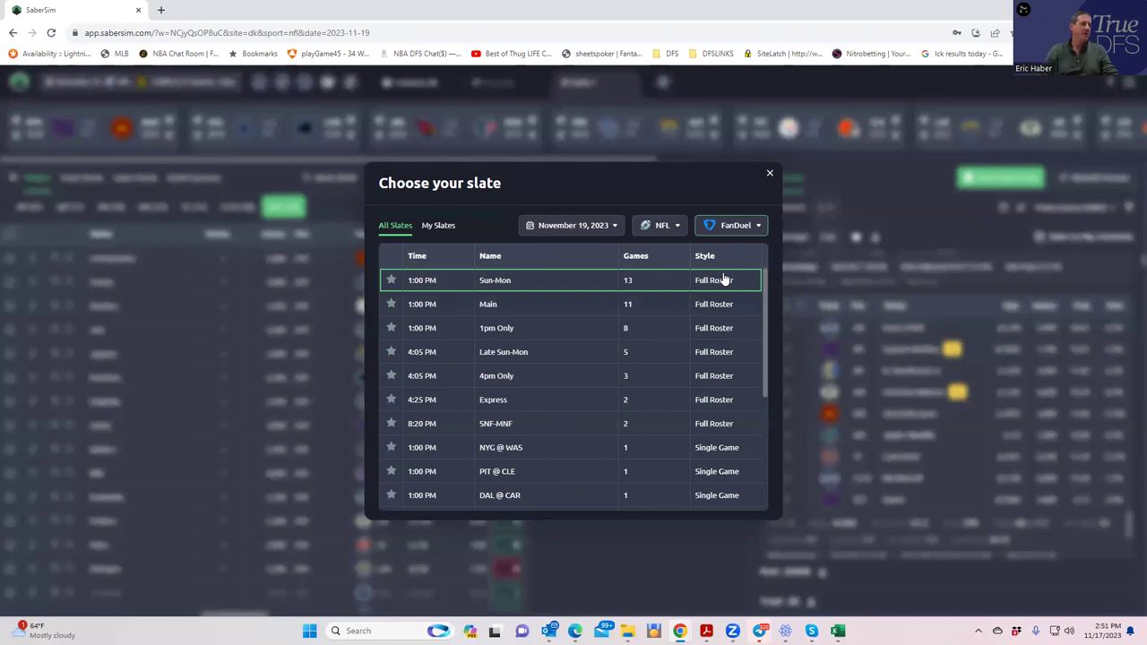
Load the FanDuel Main slate and upload NFLFD_Sim projections and ownership for 211 players.
{"action": "left_click", "coordinate": [490, 307]}
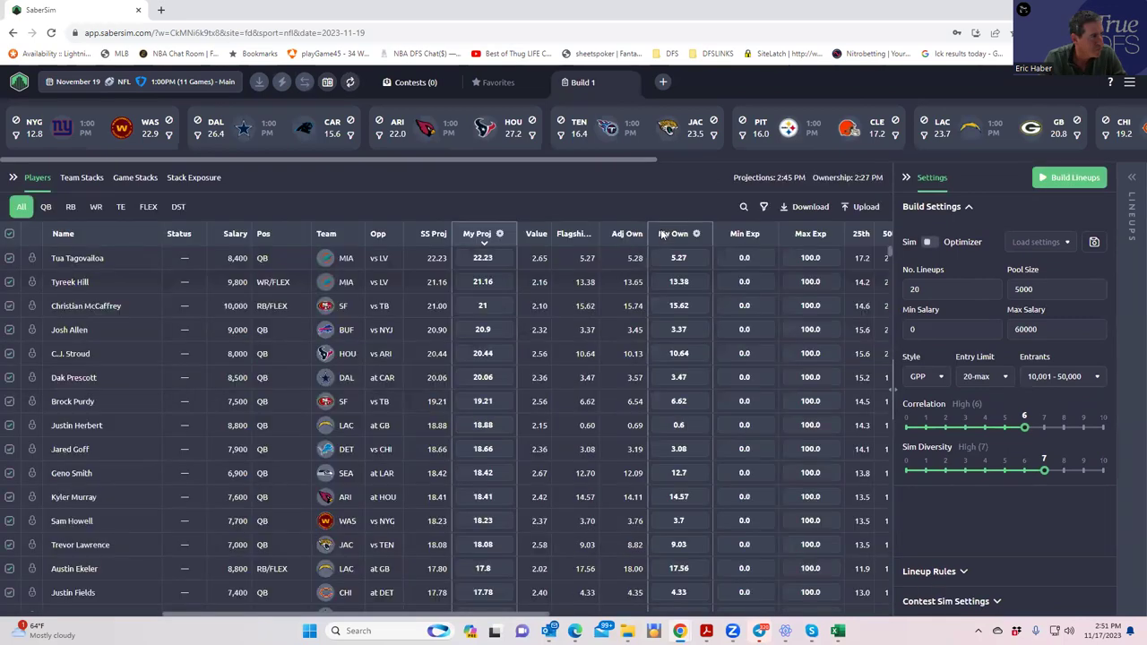
{"action": "left_click", "coordinate": [862, 207]}
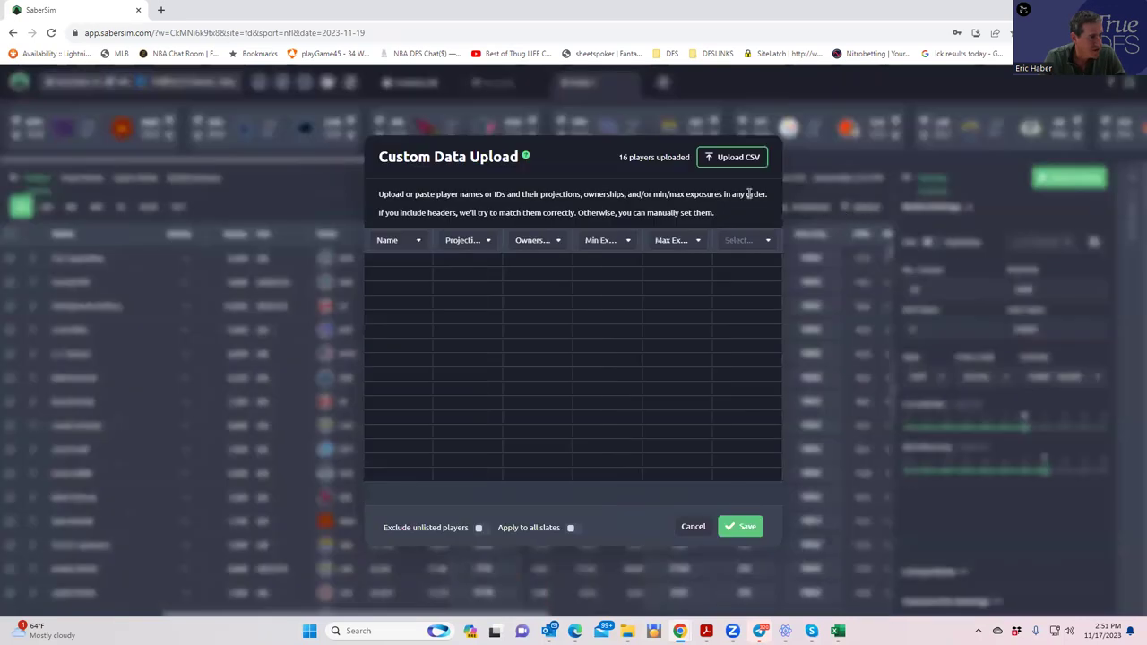
{"action": "left_click", "coordinate": [716, 160]}
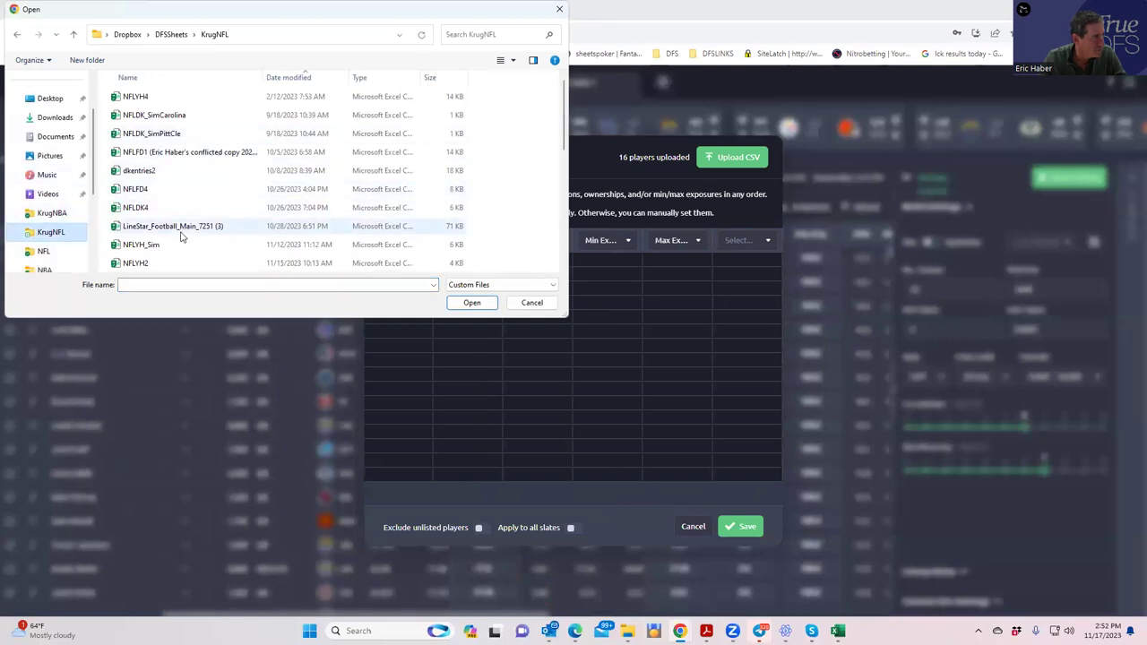
{"action": "scroll", "coordinate": [191, 215], "scroll_direction": "down", "scroll_amount": 3}
{"action": "scroll", "coordinate": [188, 217], "scroll_direction": "down", "scroll_amount": 3}
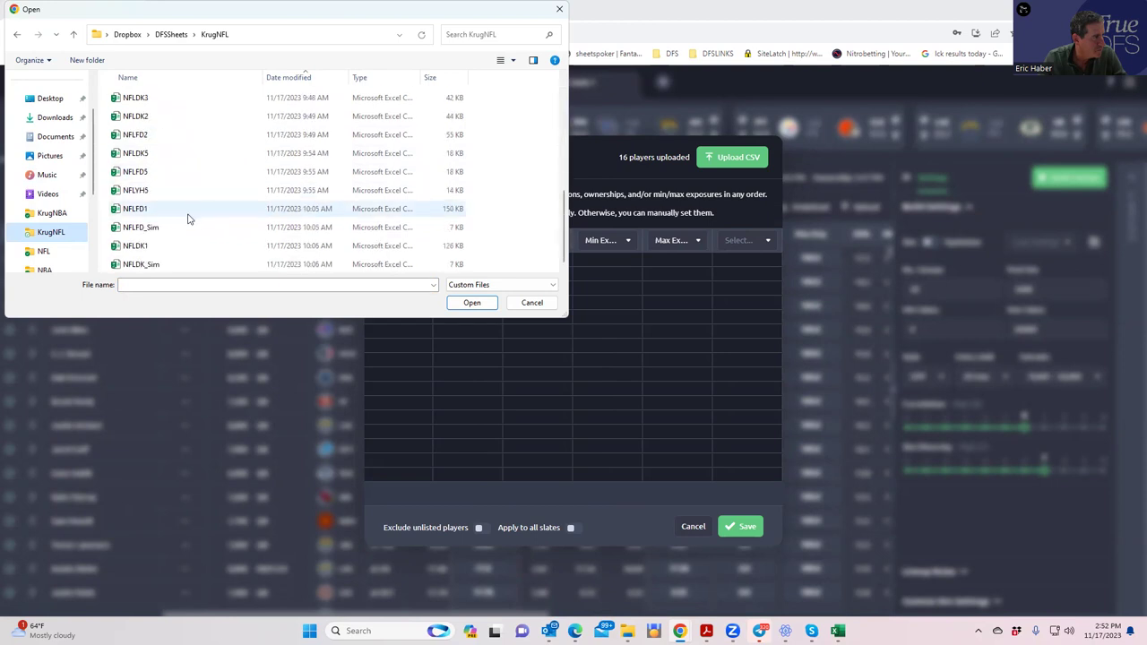
{"action": "left_click", "coordinate": [157, 227]}
{"action": "left_click", "coordinate": [471, 303]}
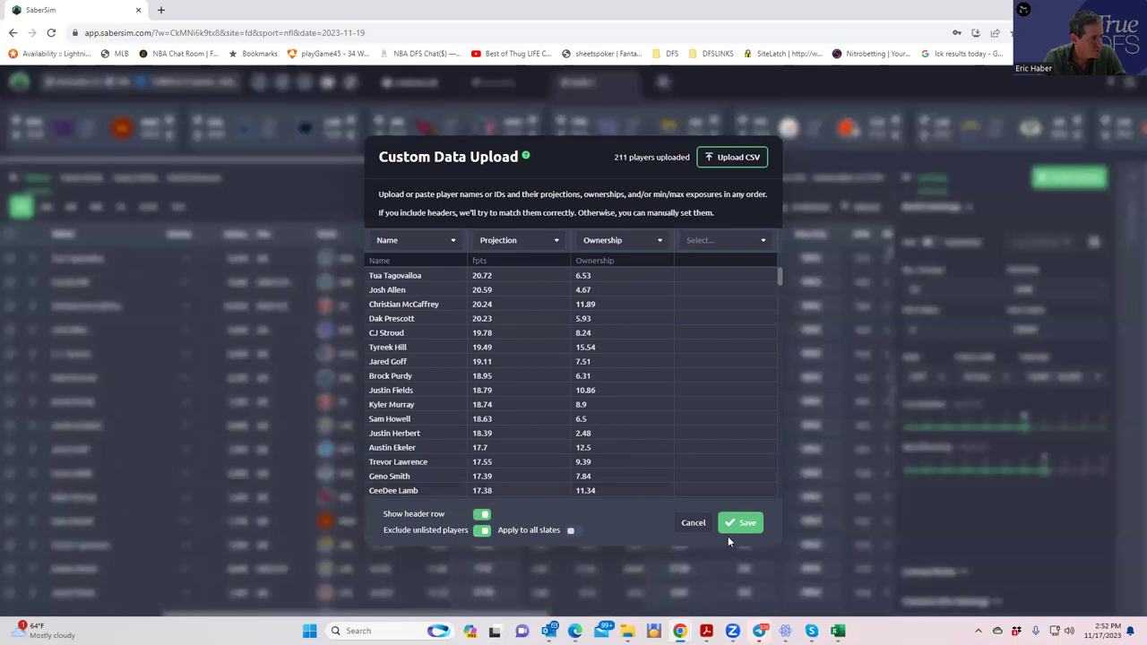
{"action": "left_click", "coordinate": [735, 523]}
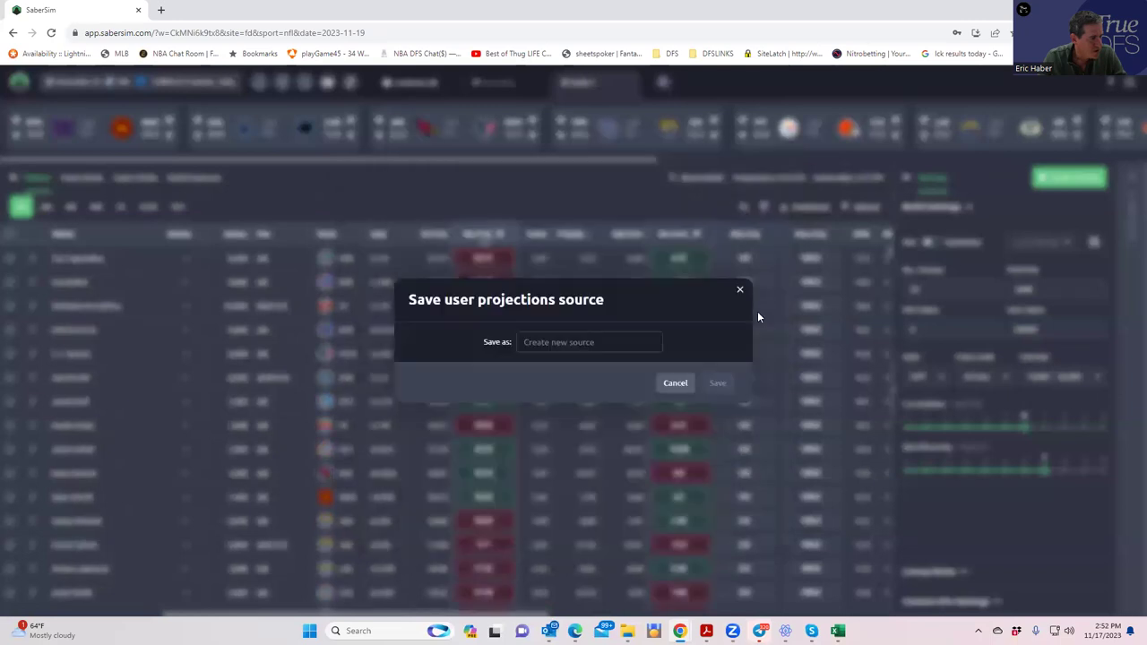
Skip saving the projections as a source and build 150 FanDuel lineups.
{"action": "left_click", "coordinate": [674, 383]}
{"action": "double_click", "coordinate": [927, 288]}
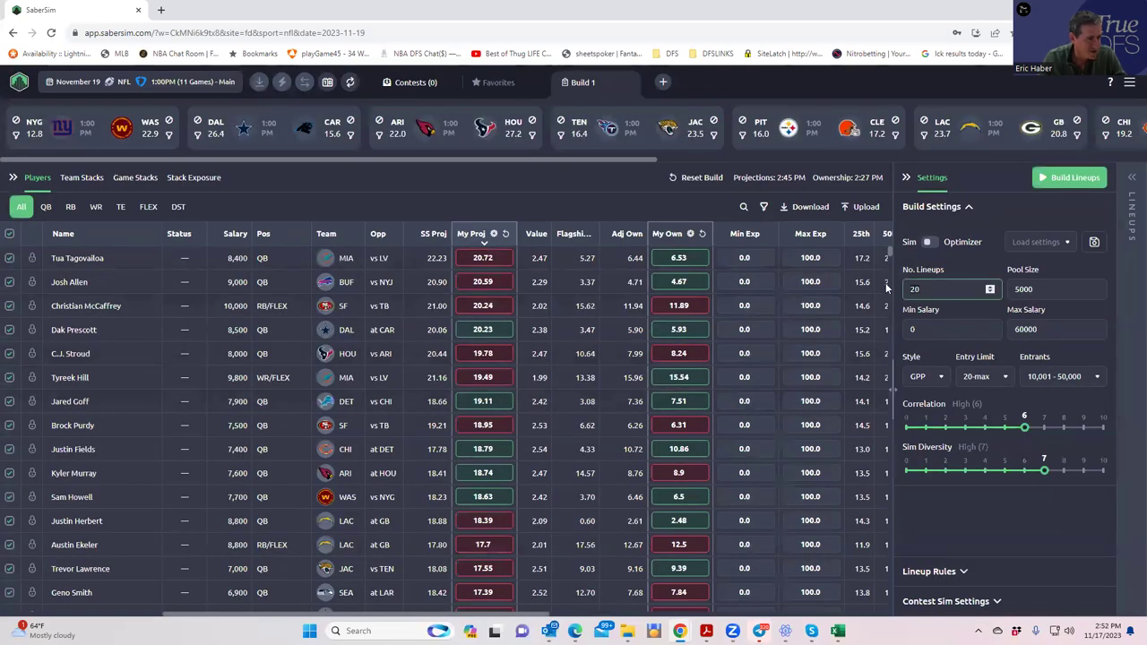
{"action": "type", "text": "15"}
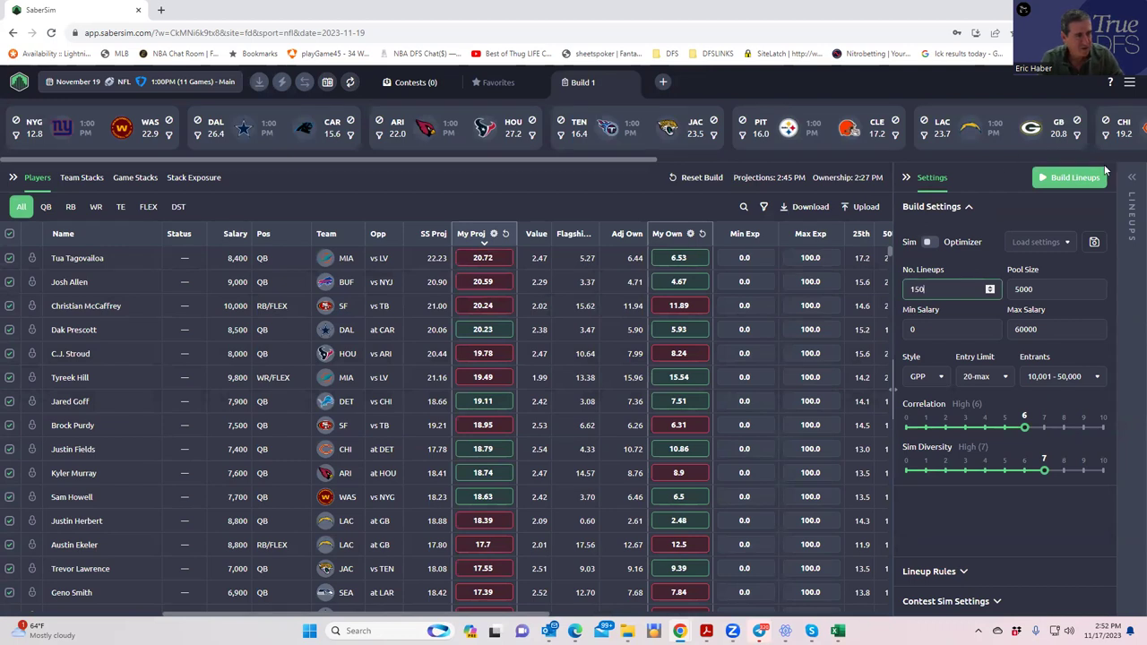
{"action": "left_click", "coordinate": [1074, 178]}
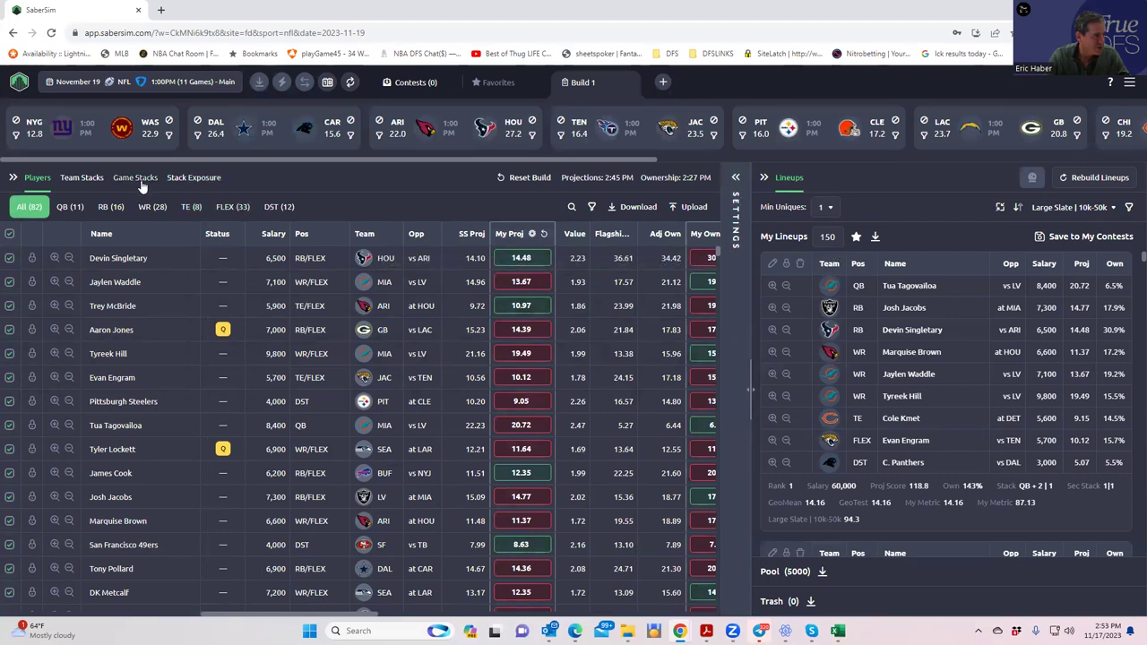
Exclude lineups with no QB stack in the Stack Exposure view.
{"action": "left_click", "coordinate": [79, 178]}
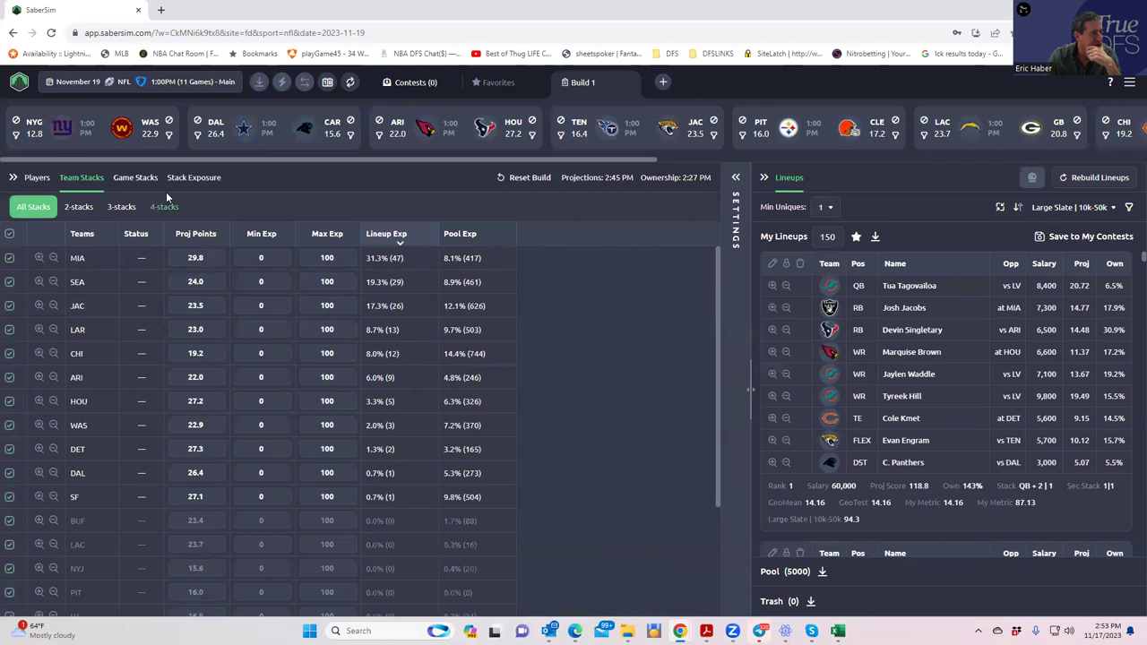
{"action": "left_click", "coordinate": [207, 178]}
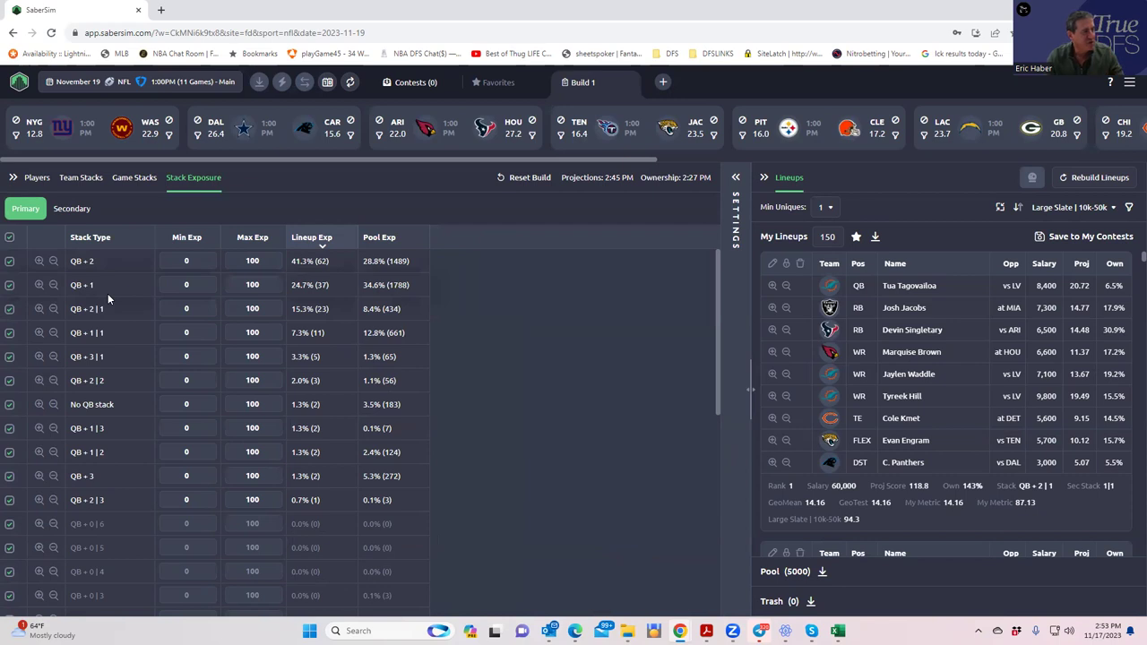
{"action": "left_click", "coordinate": [8, 406]}
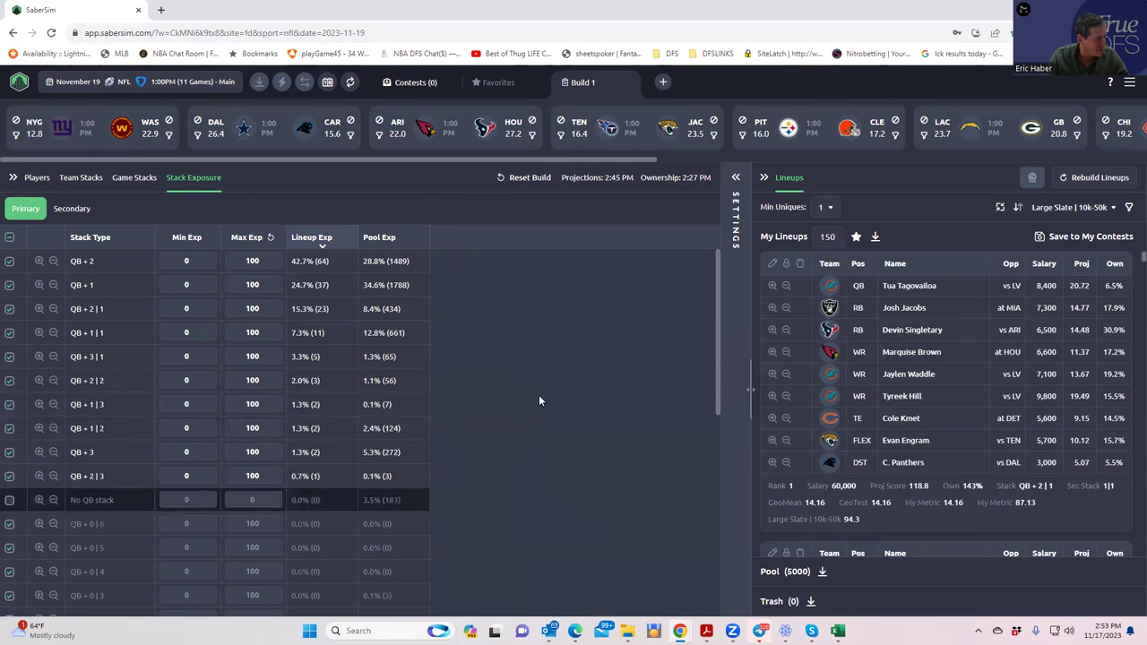
Filter the player list to running backs and set Min Uniques to 3.
{"action": "left_click", "coordinate": [37, 179]}
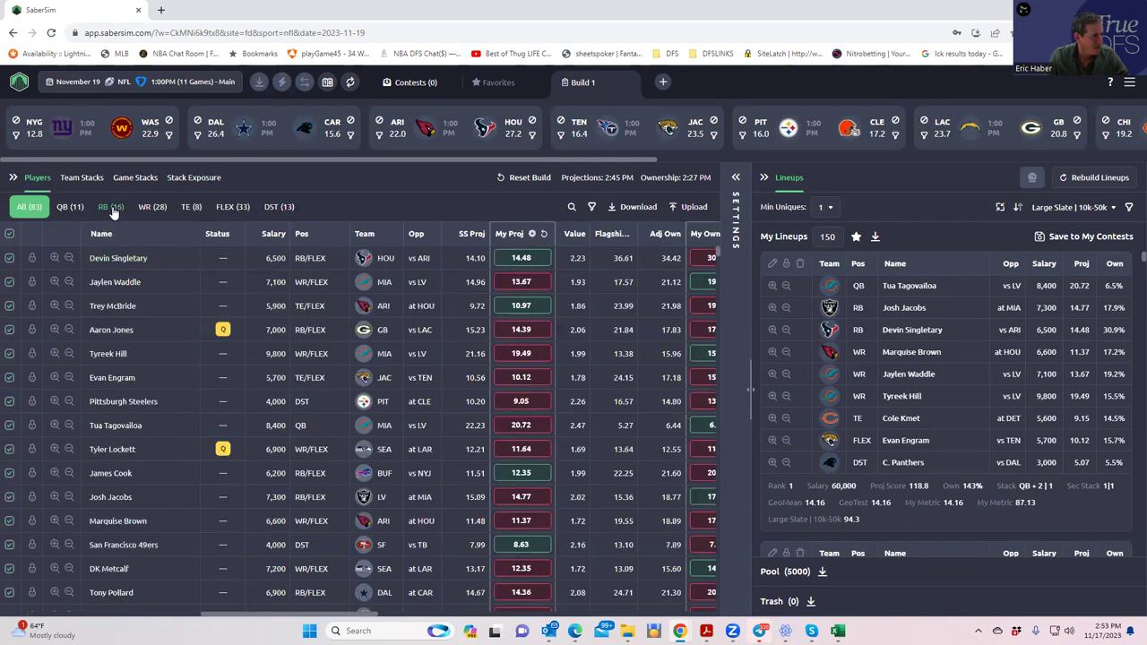
{"action": "left_click", "coordinate": [112, 207]}
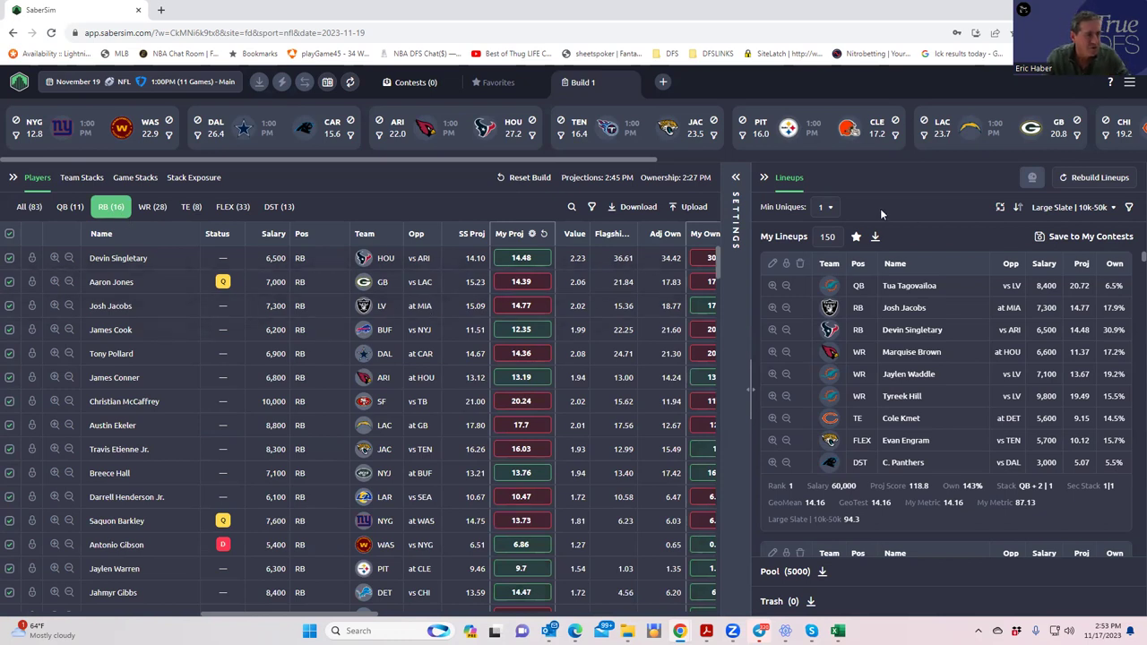
{"action": "left_click", "coordinate": [828, 209]}
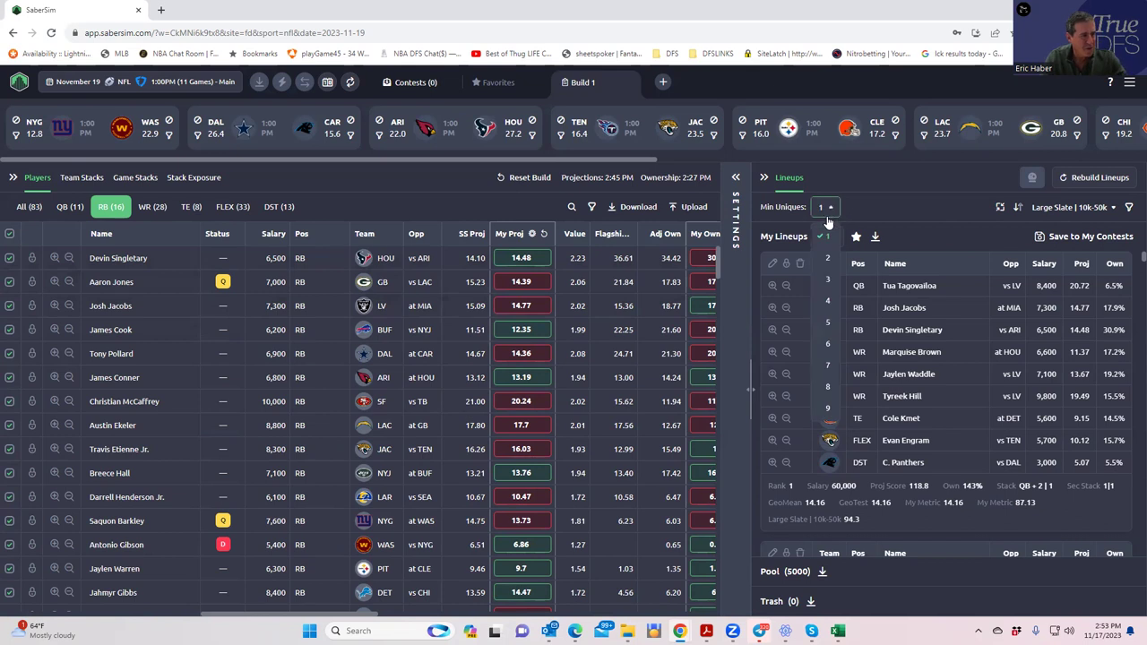
{"action": "left_click", "coordinate": [827, 277]}
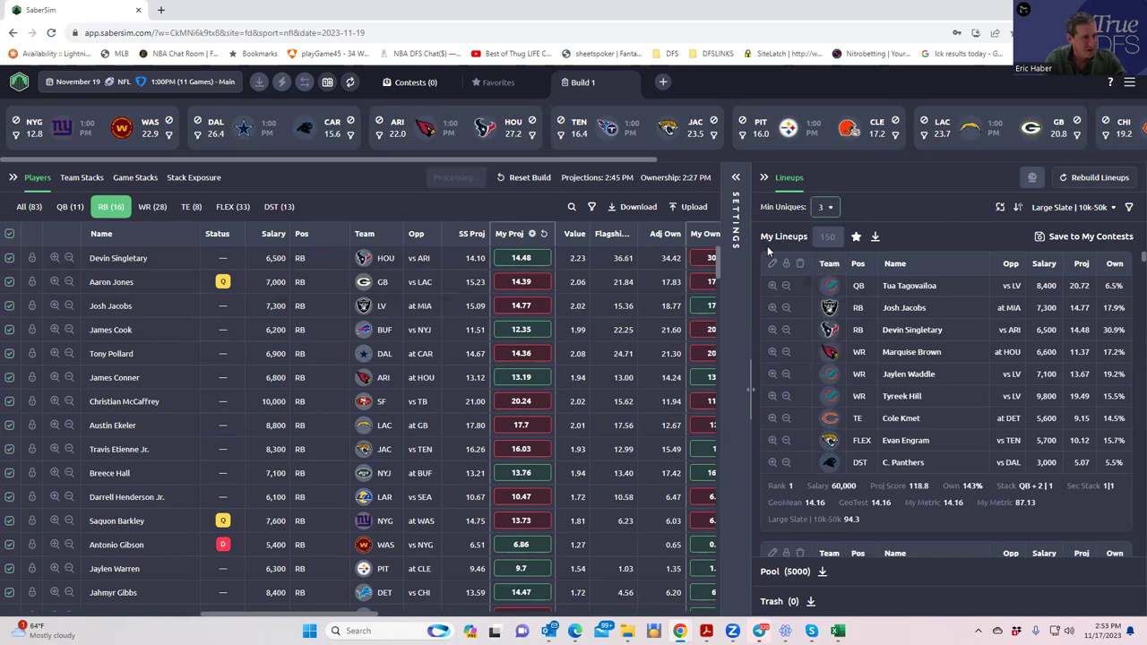
{"action": "left_click", "coordinate": [77, 178]}
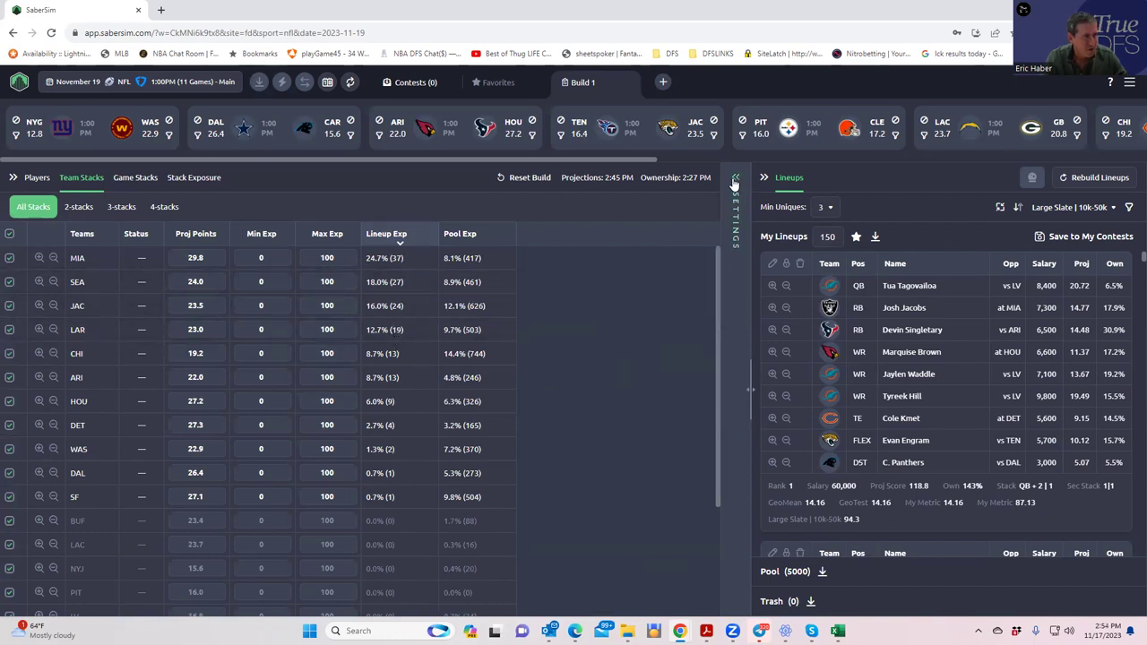
In Contest Sim Settings, save a new sim named MillyMaker with contest size 80000.
{"action": "left_click", "coordinate": [736, 182]}
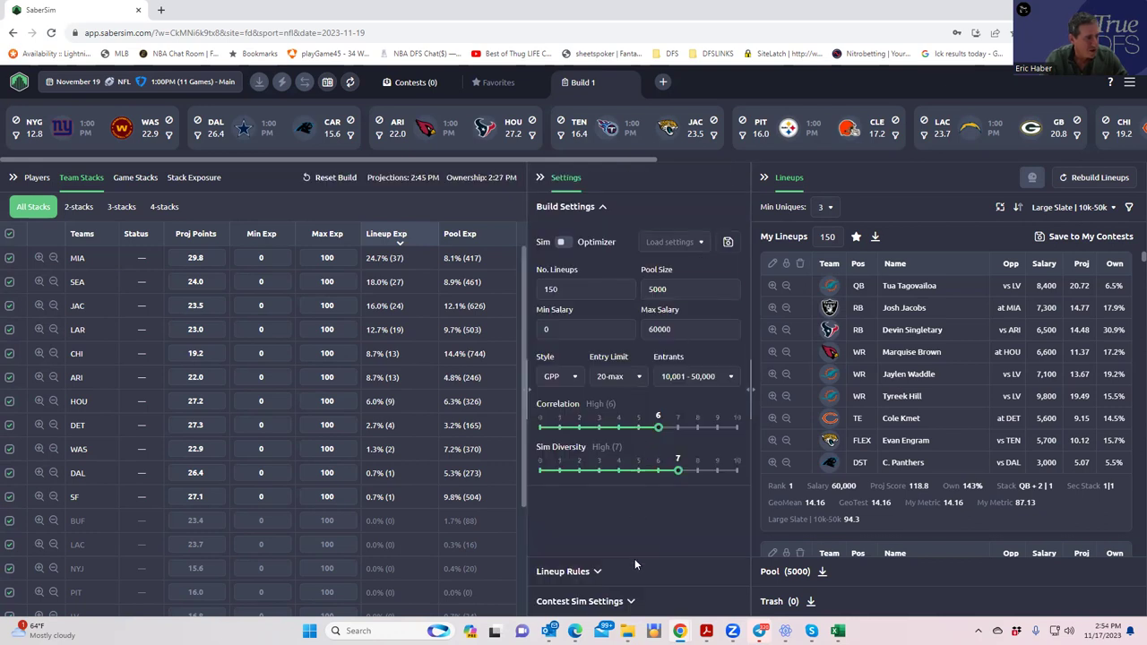
{"action": "left_click", "coordinate": [628, 601]}
{"action": "left_click", "coordinate": [563, 297]}
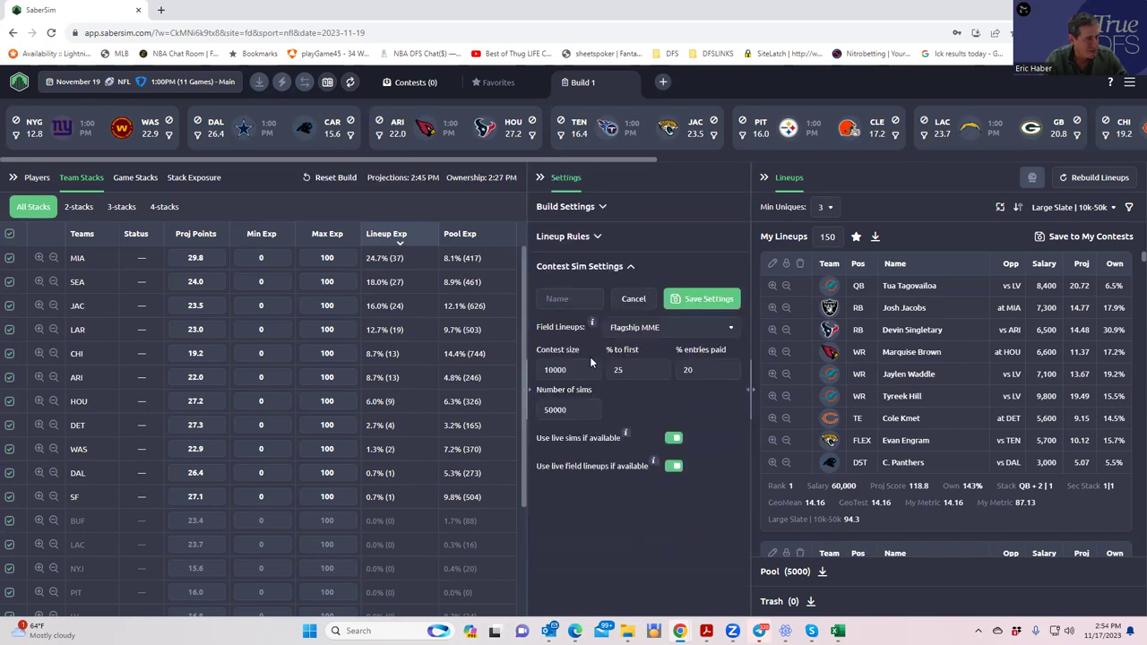
{"action": "left_click", "coordinate": [574, 299]}
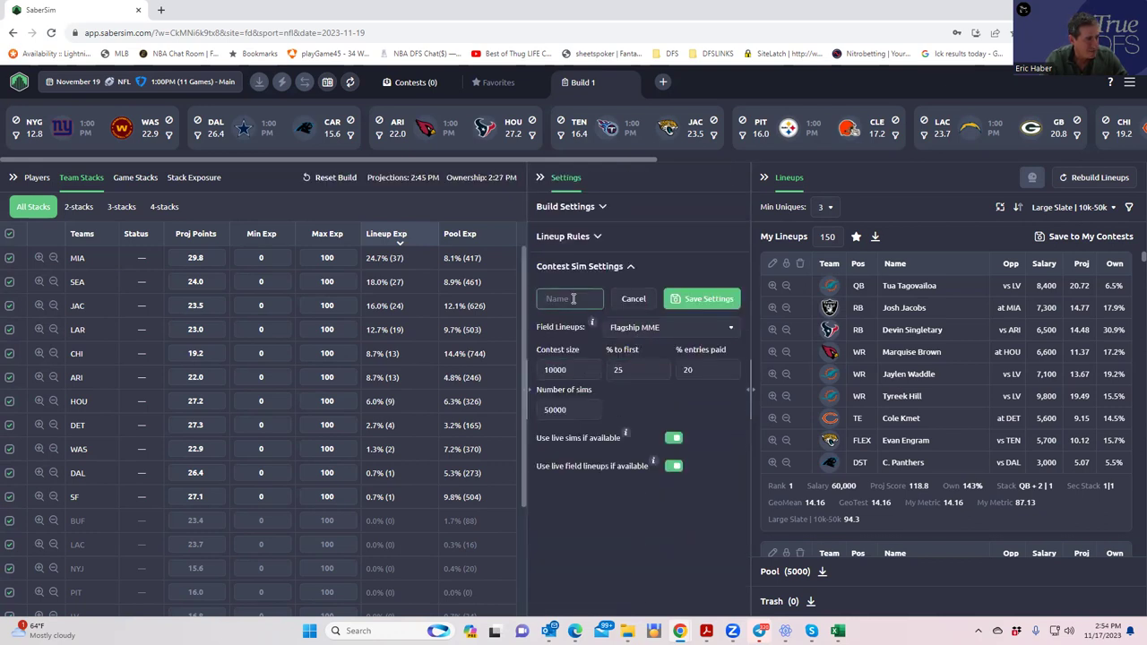
{"action": "left_click", "coordinate": [559, 370]}
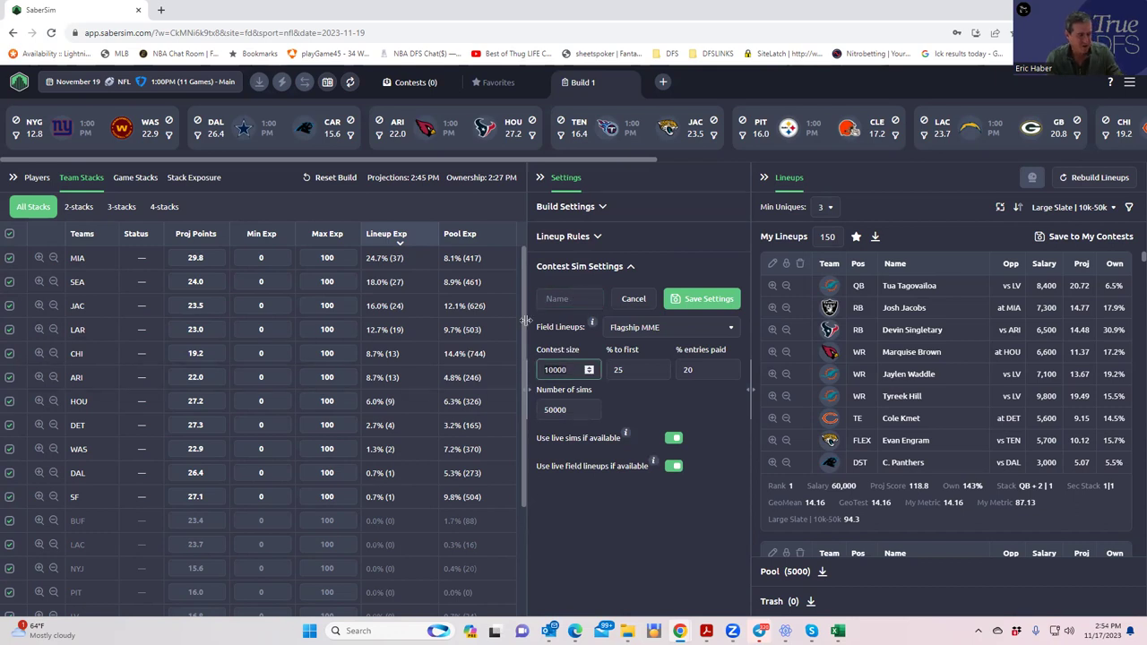
{"action": "key", "text": "ctrl+a"}
{"action": "type", "text": "8"}
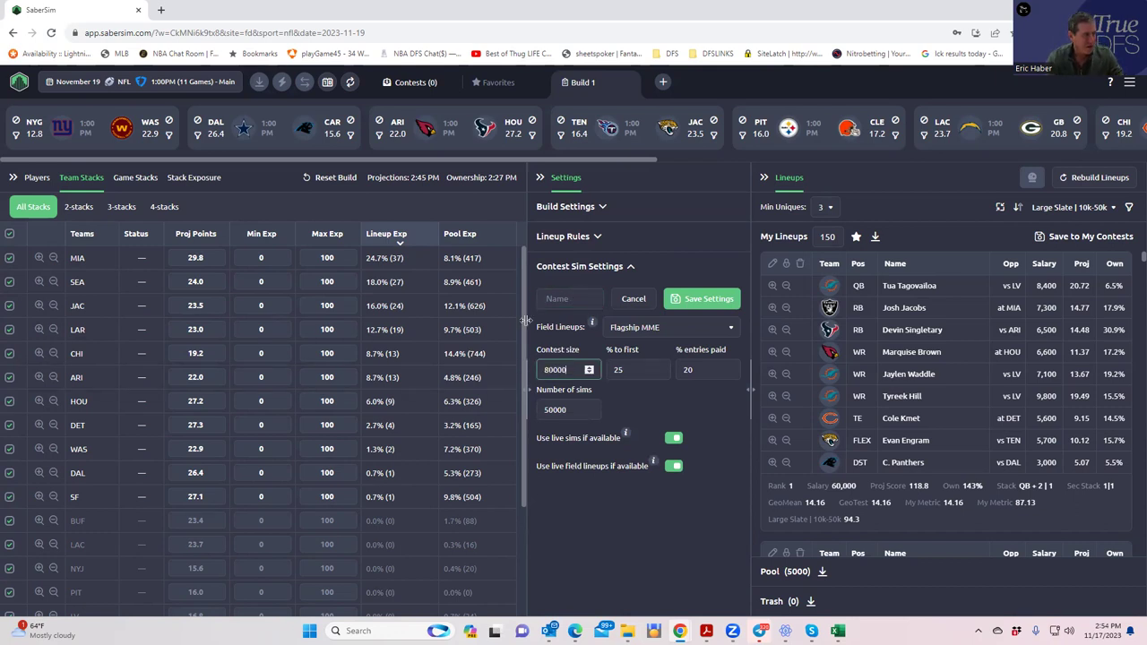
{"action": "left_click", "coordinate": [567, 299]}
{"action": "left_click", "coordinate": [569, 301]}
{"action": "type", "text": "Mi"}
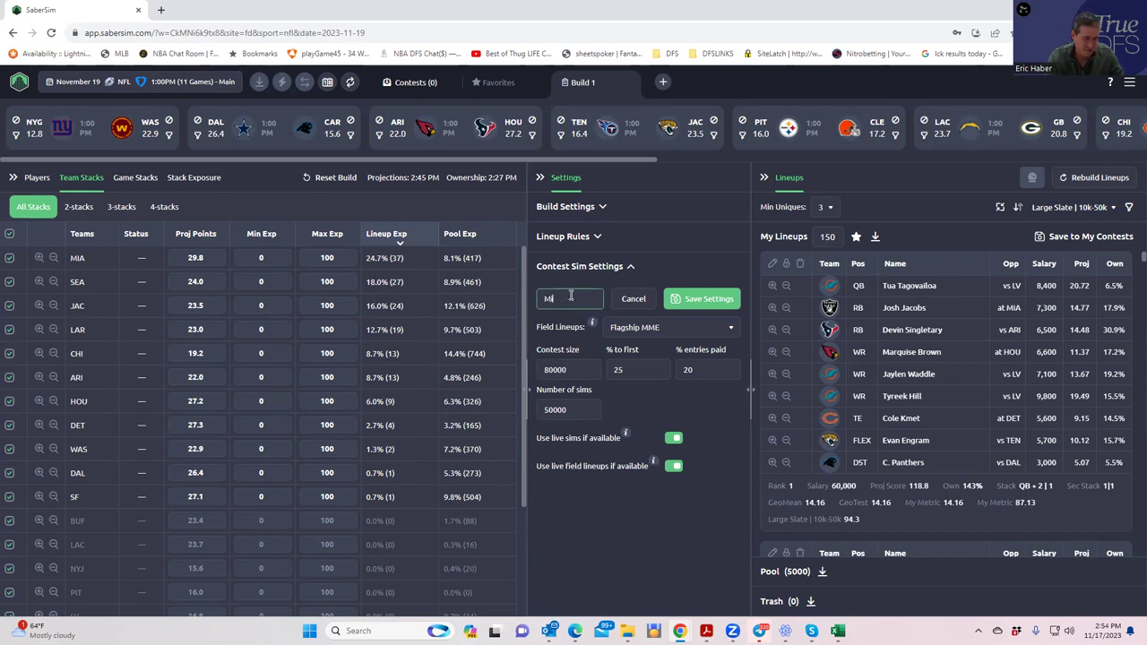
{"action": "type", "text": "llyMaker"}
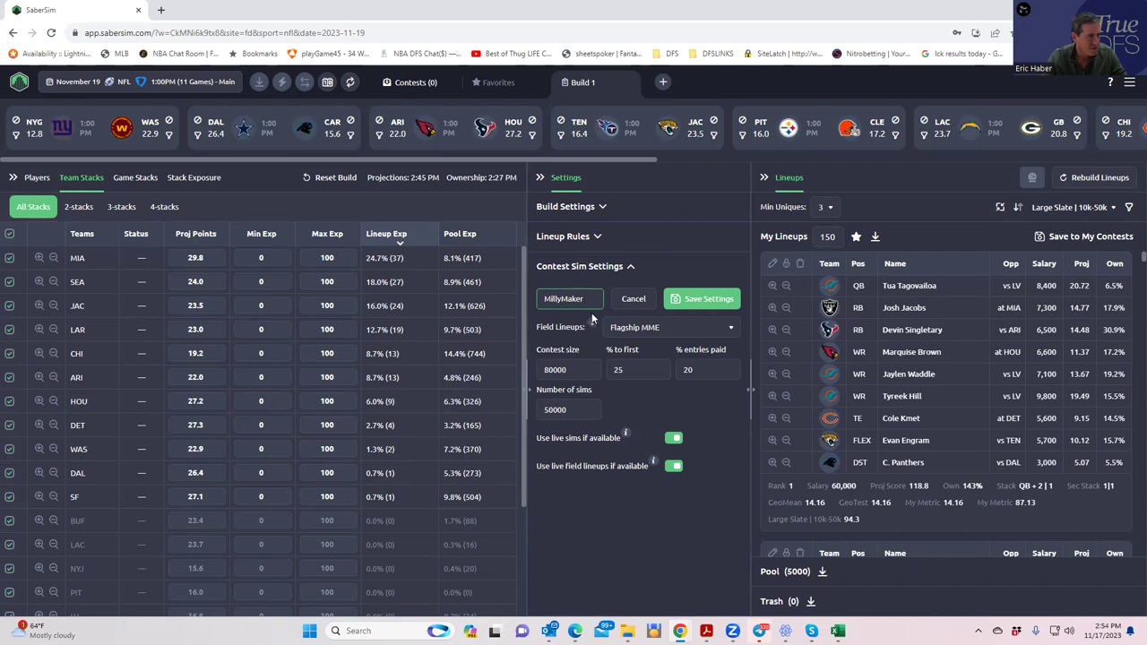
{"action": "left_click", "coordinate": [696, 301]}
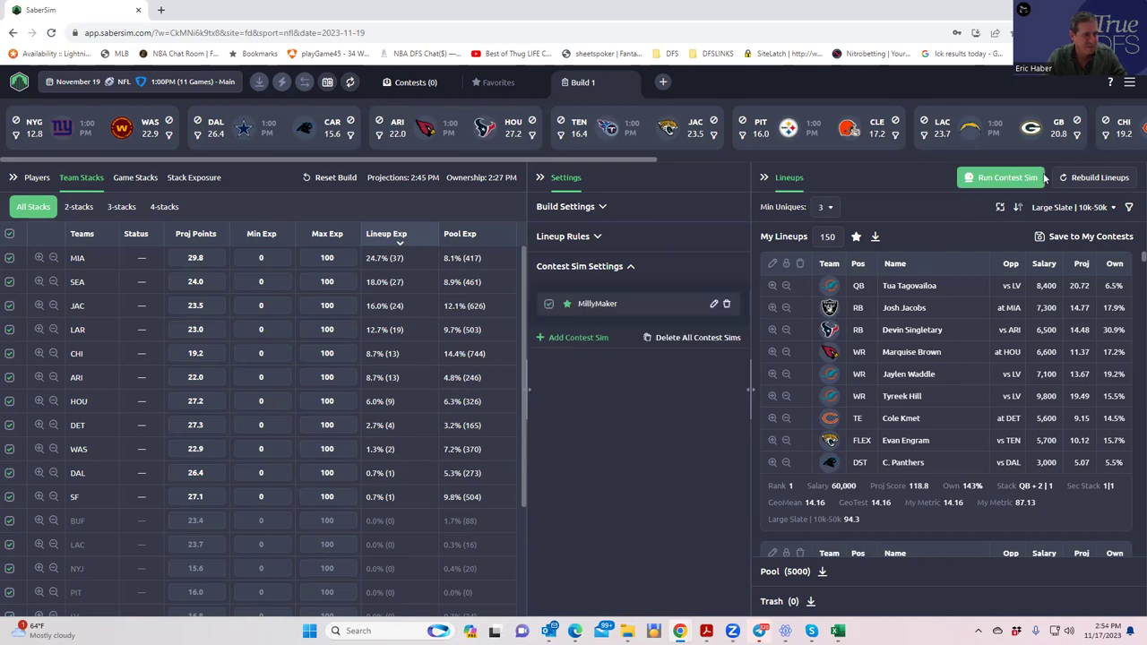
Run the MillyMaker contest sim across the 150 FanDuel lineups.
{"action": "left_click", "coordinate": [1009, 180]}
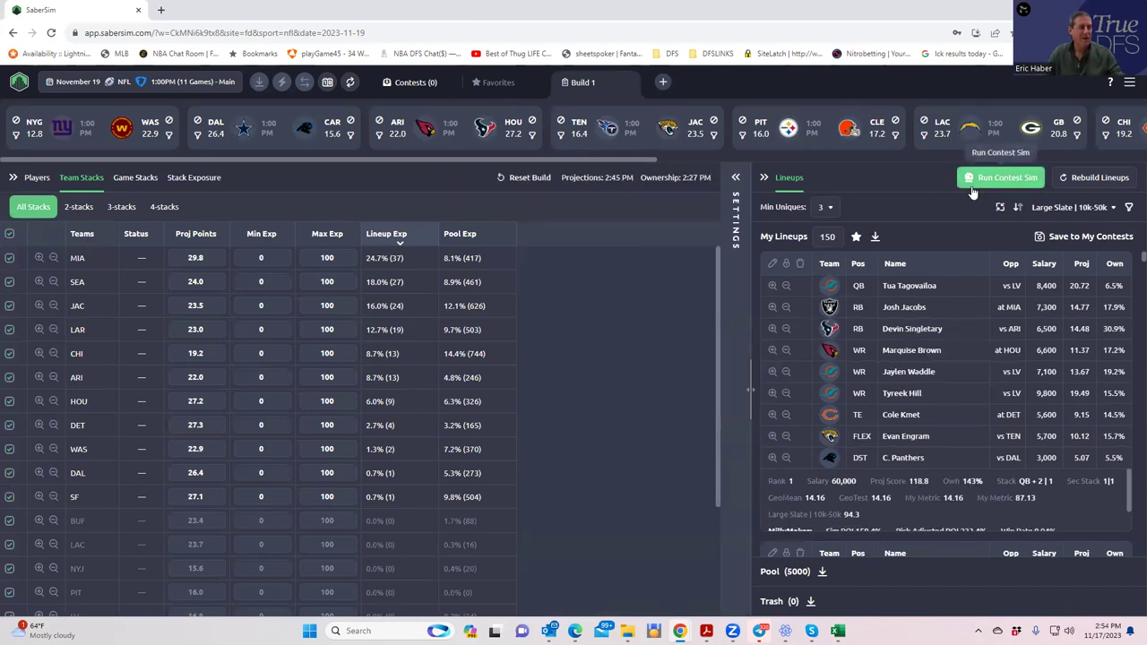
Sort the FanDuel lineups by MillyMaker RAROI.
{"action": "left_click", "coordinate": [1072, 211]}
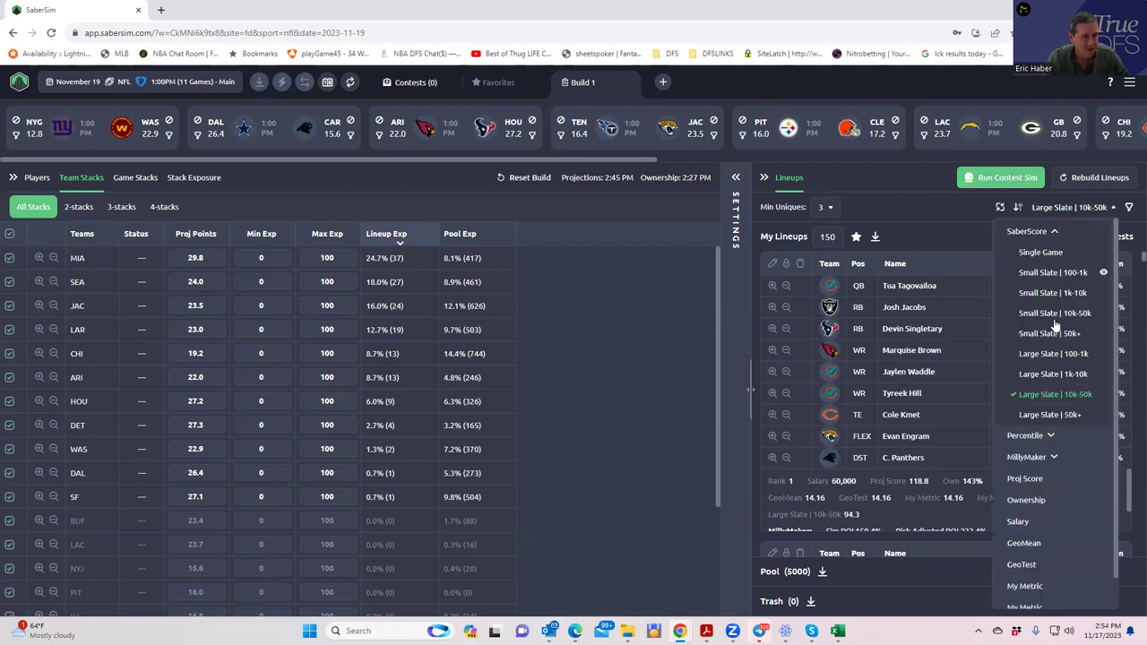
{"action": "left_click", "coordinate": [1040, 459]}
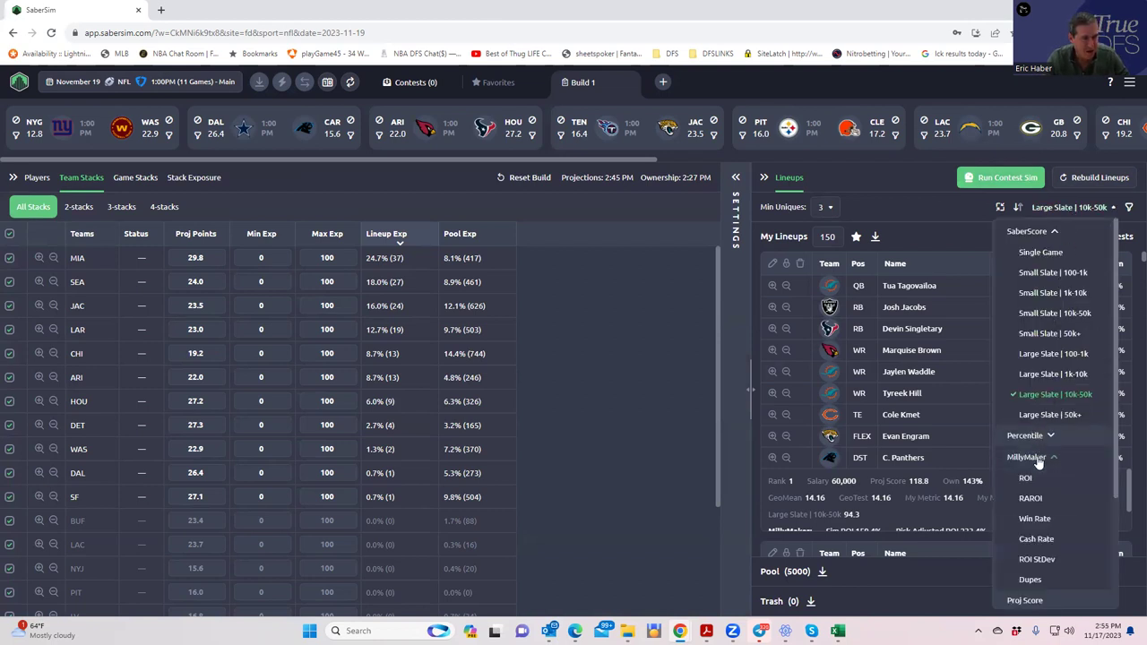
{"action": "left_click", "coordinate": [1031, 499]}
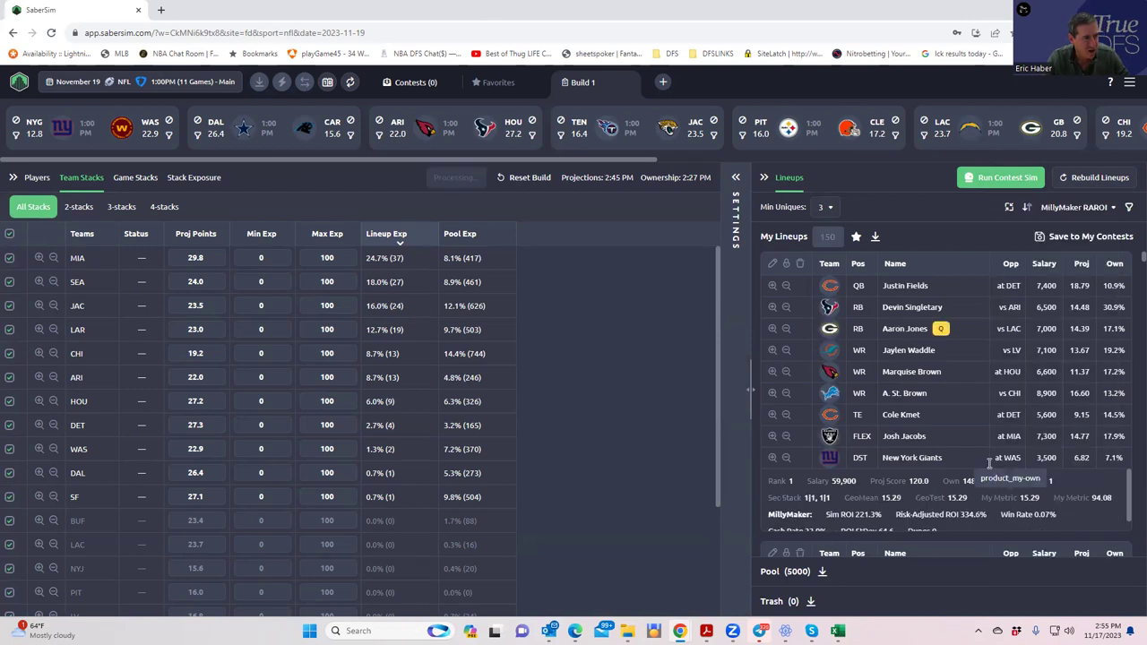
{"action": "left_click", "coordinate": [733, 199]}
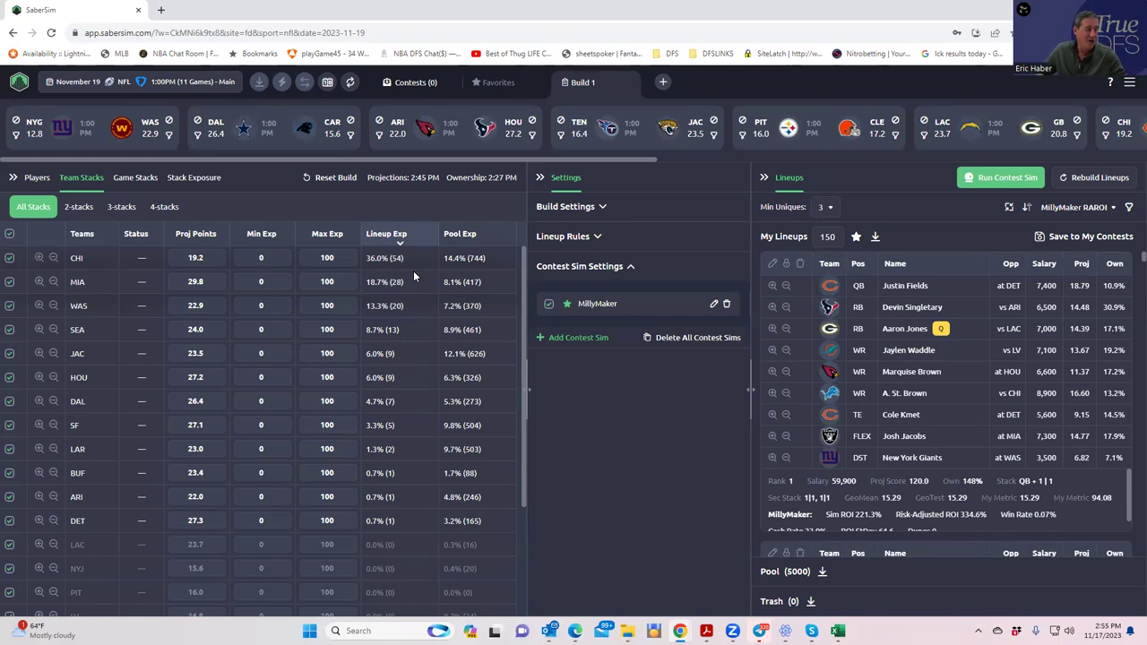
Show running back exposures, e.g. Aaron Jones 44.0% and Devin Singletary 40.0%.
{"action": "left_click", "coordinate": [190, 180]}
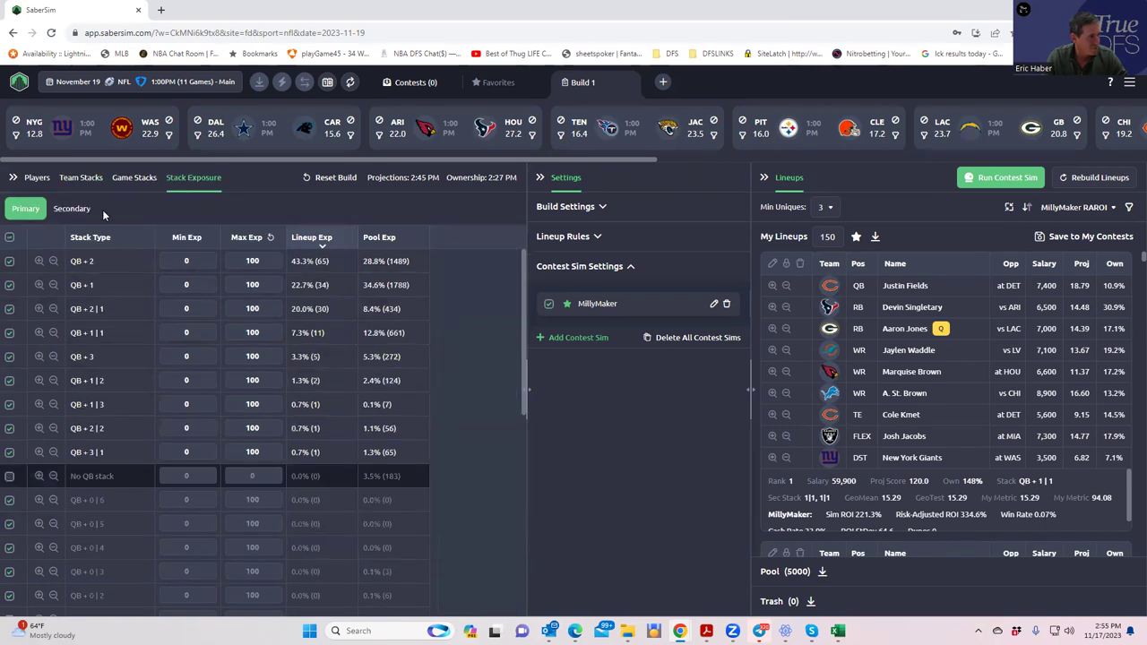
{"action": "left_click", "coordinate": [38, 179]}
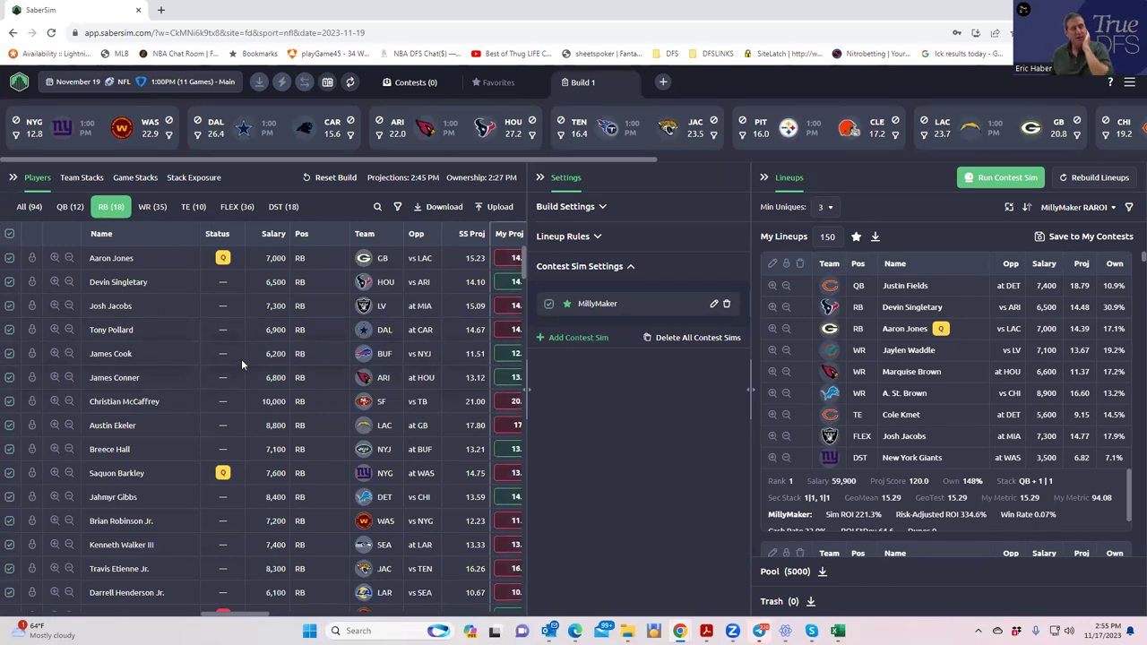
{"action": "left_click", "coordinate": [540, 178]}
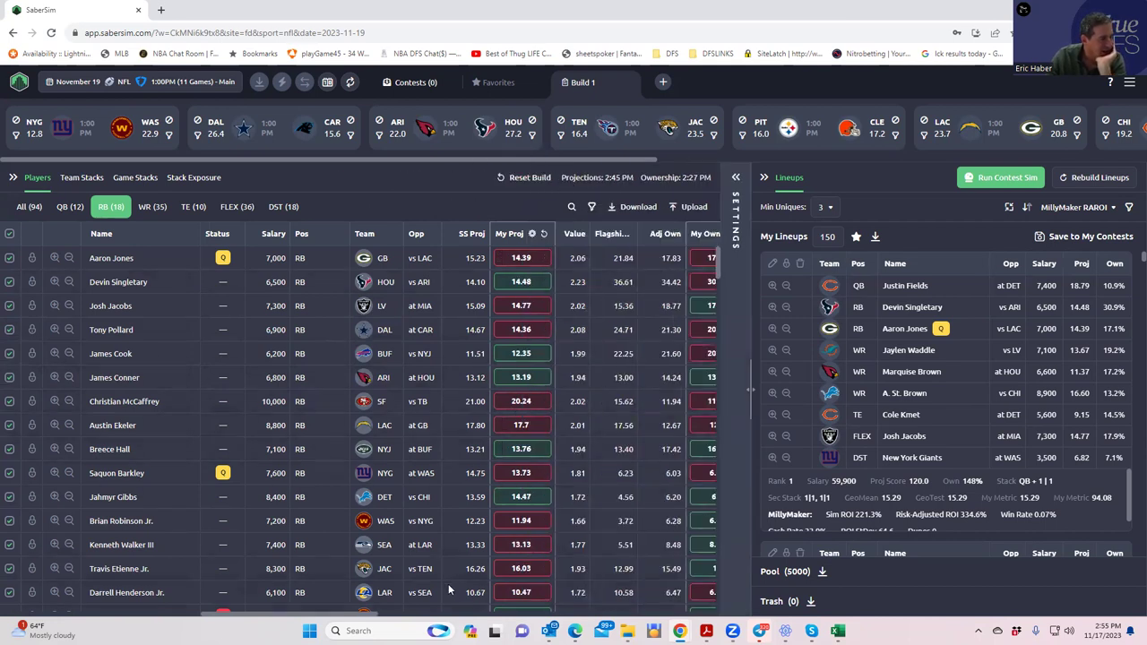
{"action": "left_click_drag", "start_coordinate": [377, 617], "coordinate": [517, 602]}
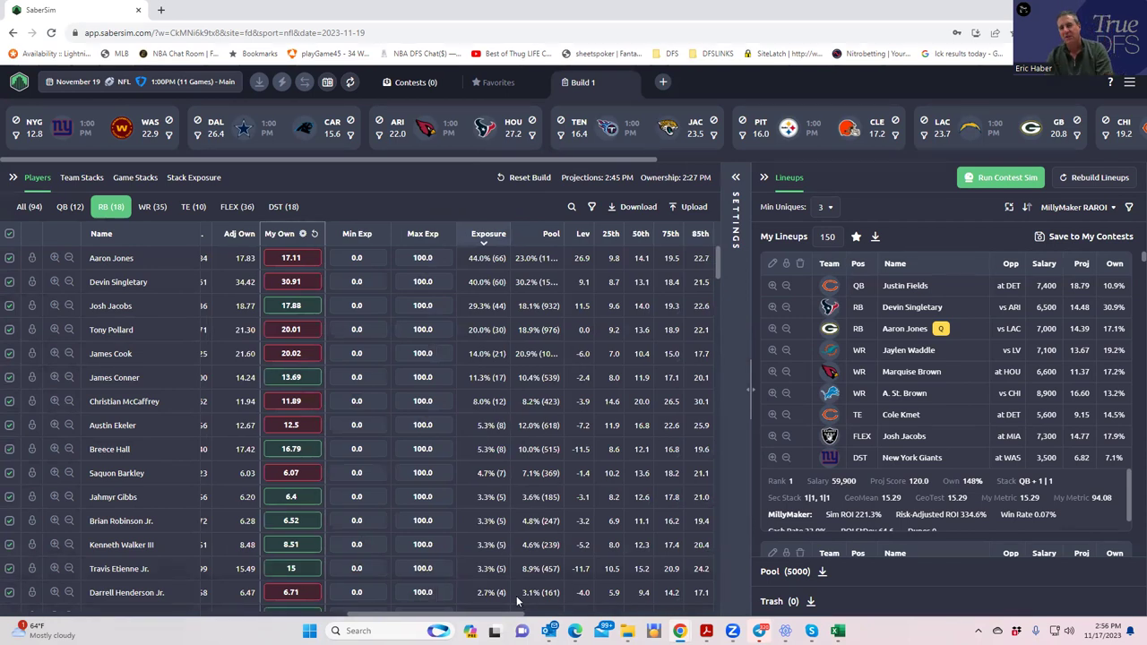